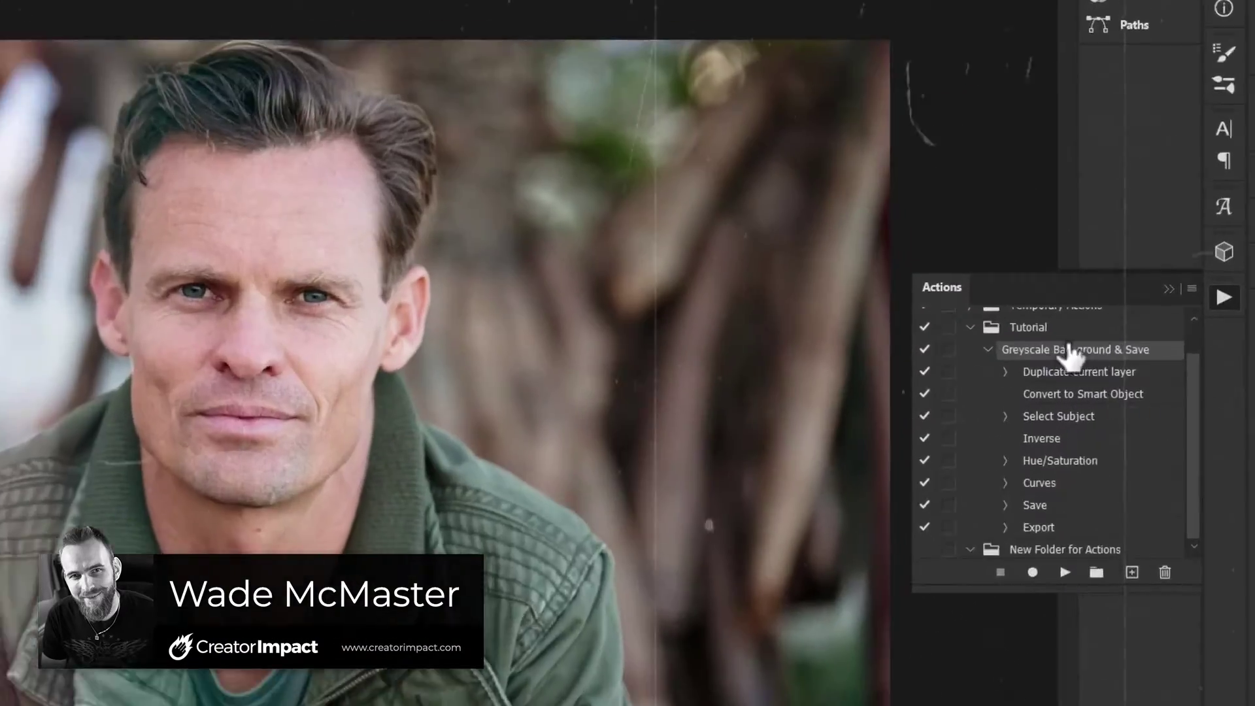
Review the action's Select Subject, Hue/Saturation and Duplicate current layer steps.
{"action": "left_click", "coordinate": [1056, 416]}
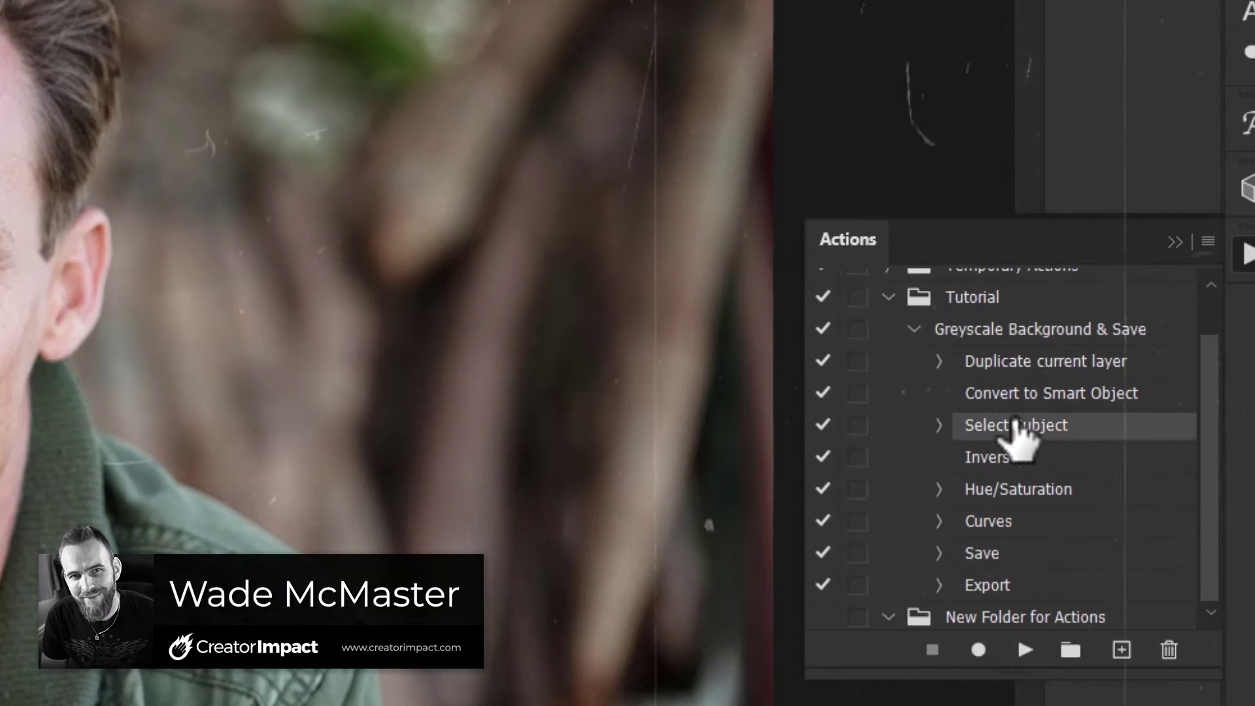
{"action": "left_click", "coordinate": [998, 494]}
{"action": "left_click", "coordinate": [1000, 366]}
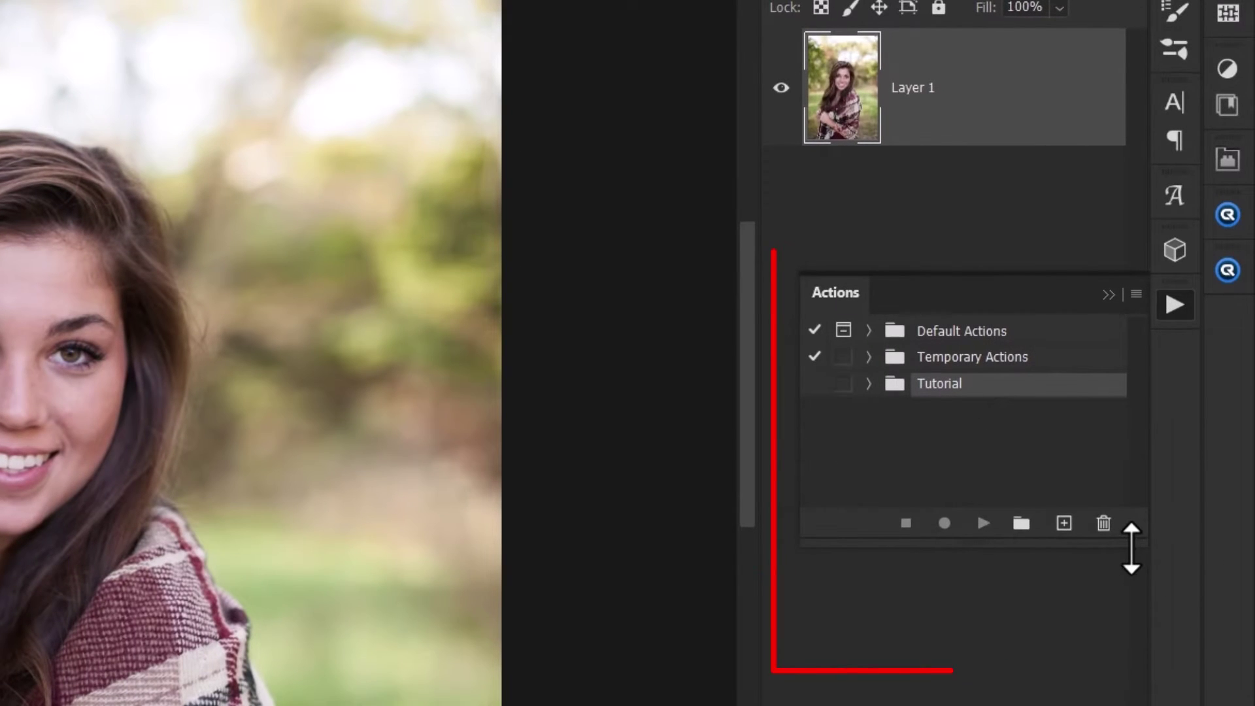
Make the Actions panel taller, collapse Layers, Channels and Paths to icons, and redisplay Actions.
{"action": "left_click_drag", "start_coordinate": [1131, 543], "coordinate": [1140, 680]}
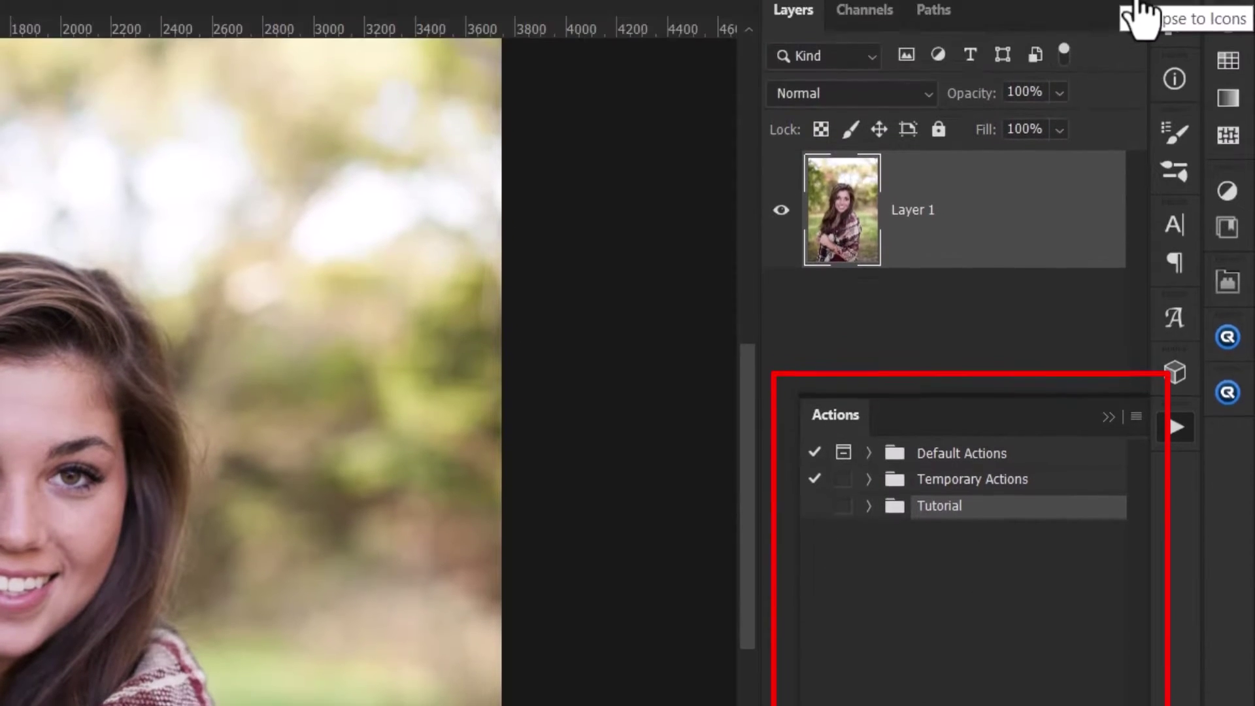
{"action": "left_click", "coordinate": [1137, 11]}
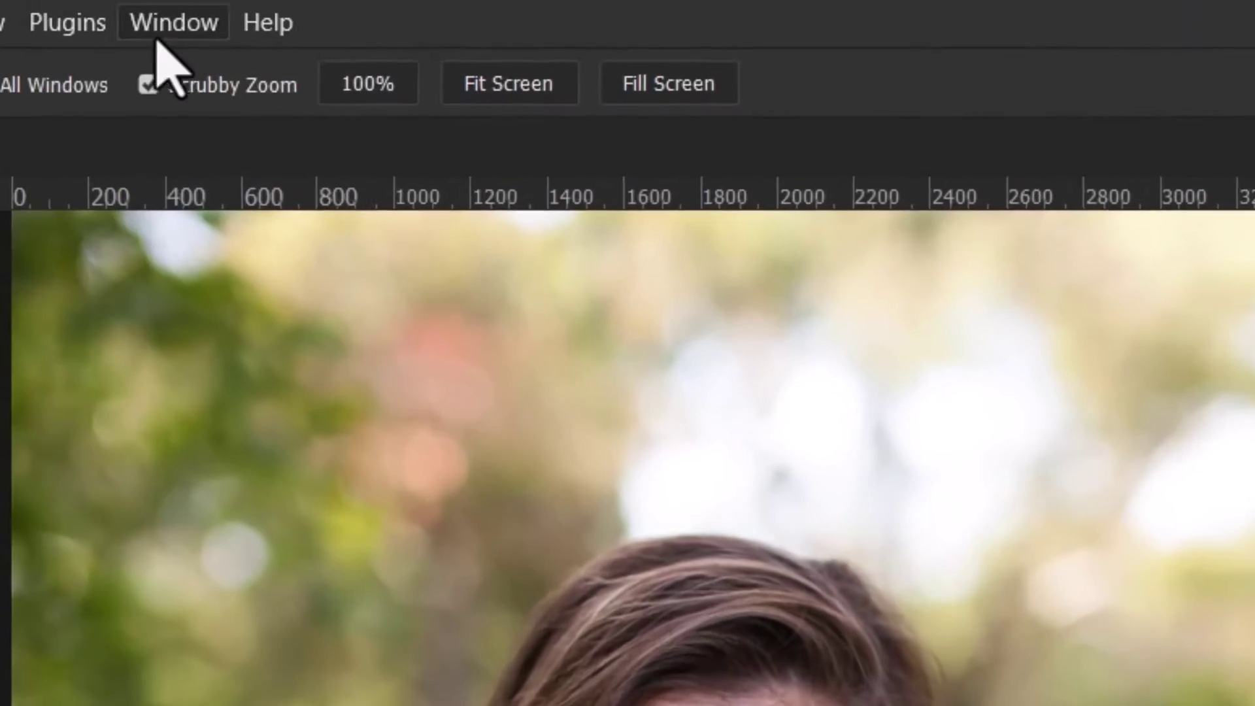
{"action": "left_click", "coordinate": [163, 29]}
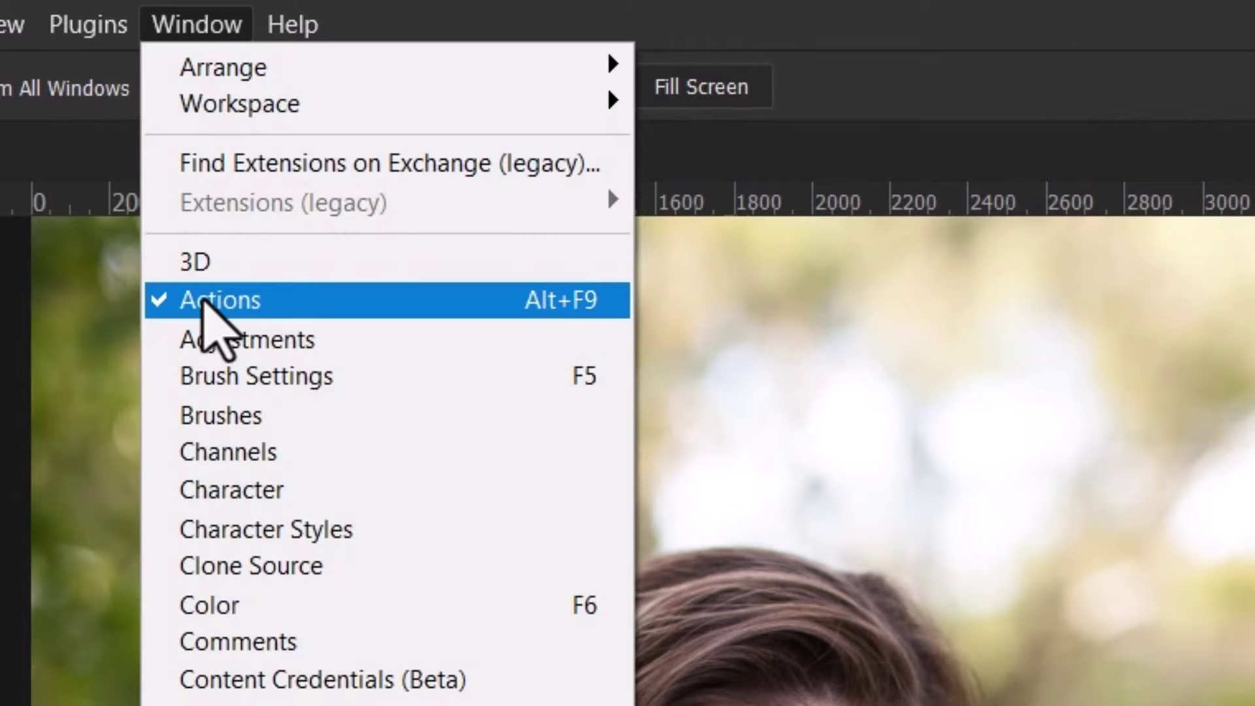
{"action": "left_click", "coordinate": [215, 300]}
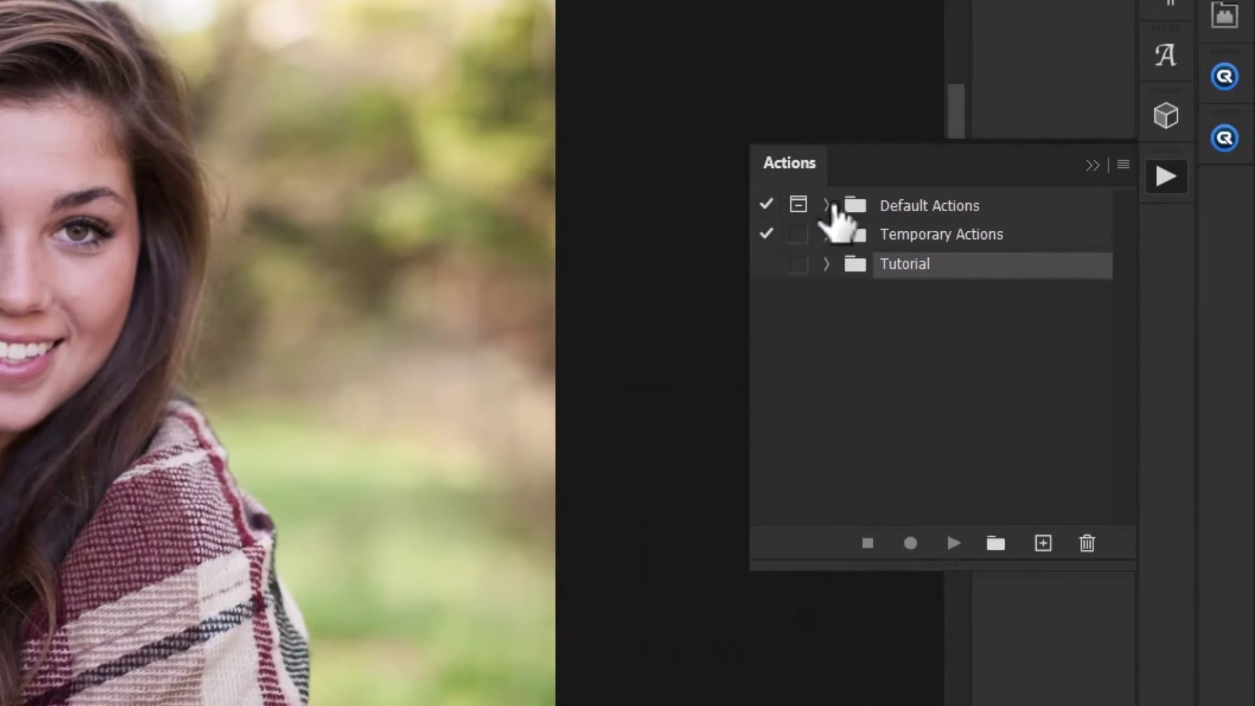
{"action": "left_click", "coordinate": [826, 205]}
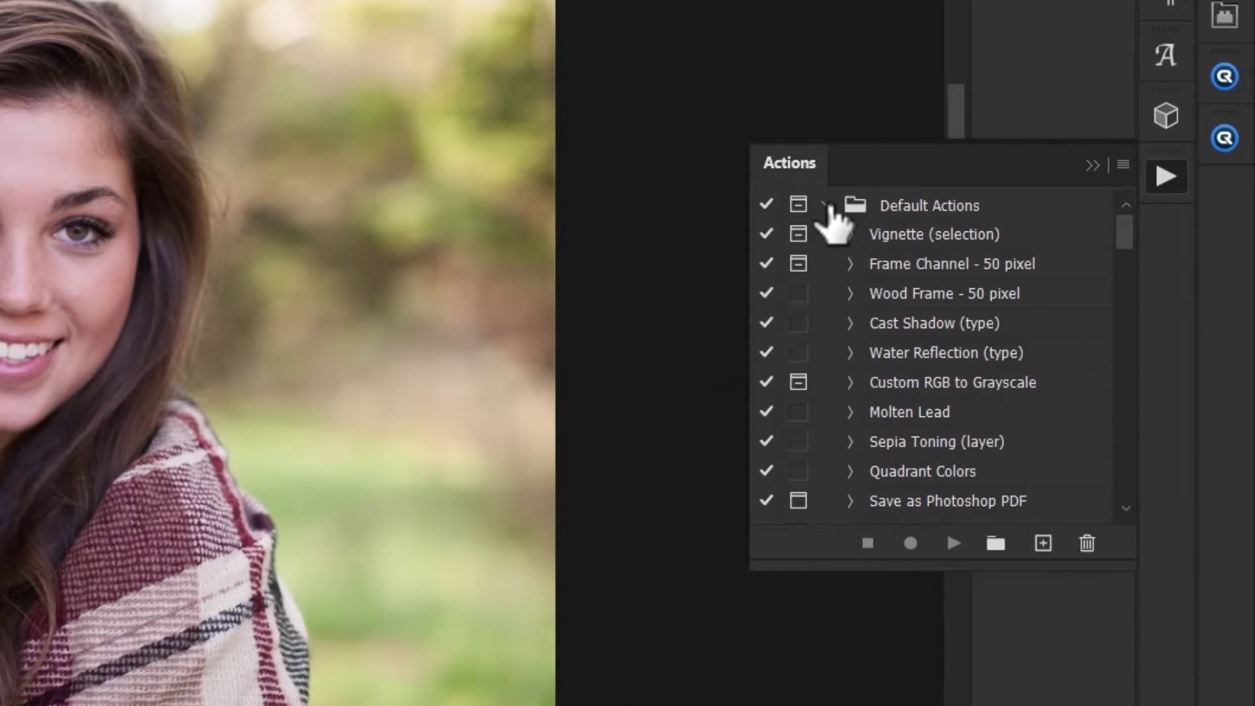
{"action": "left_click", "coordinate": [828, 205]}
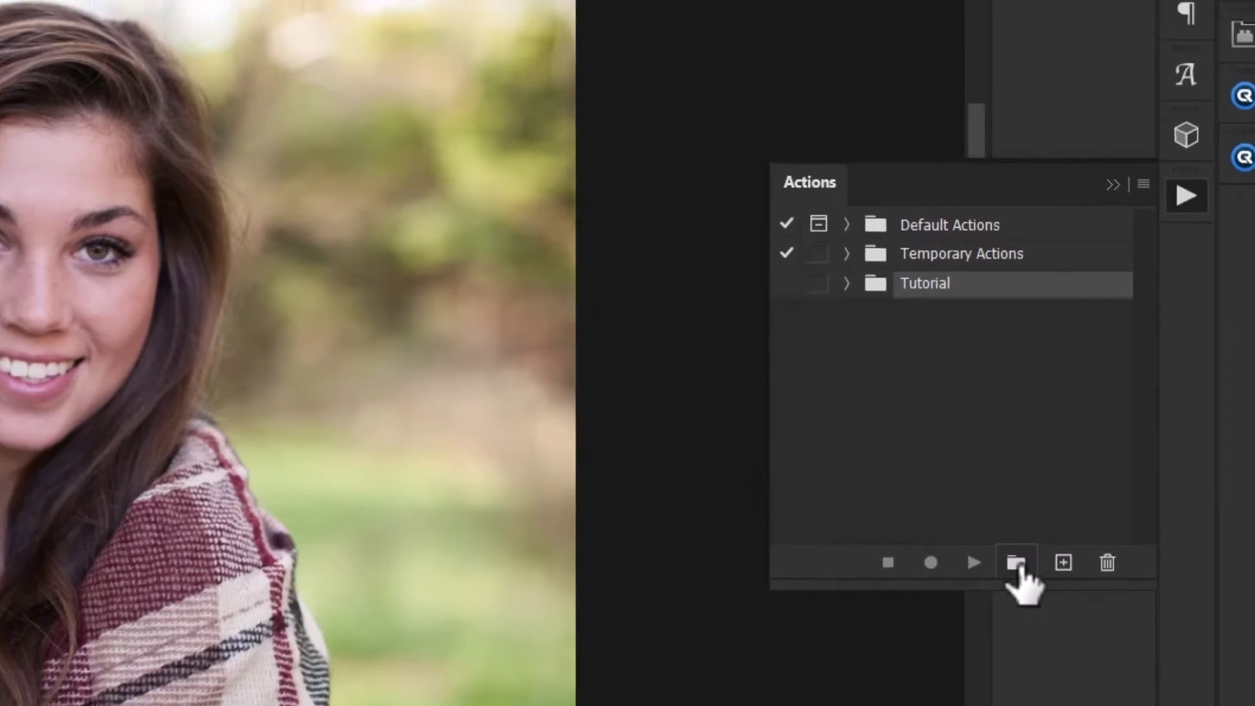
Create an action set named 'New Folder for Actions', then select the Tutorial set.
{"action": "left_click", "coordinate": [995, 543]}
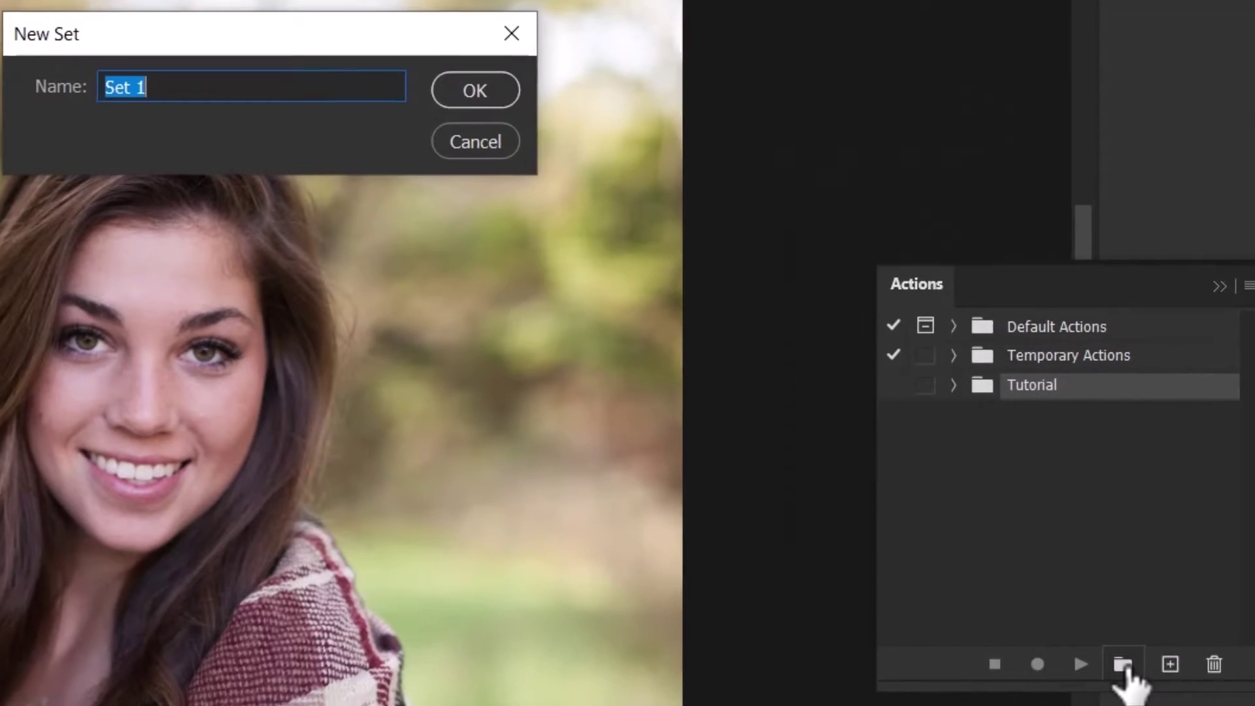
{"action": "type", "text": "New Folder for Actions"}
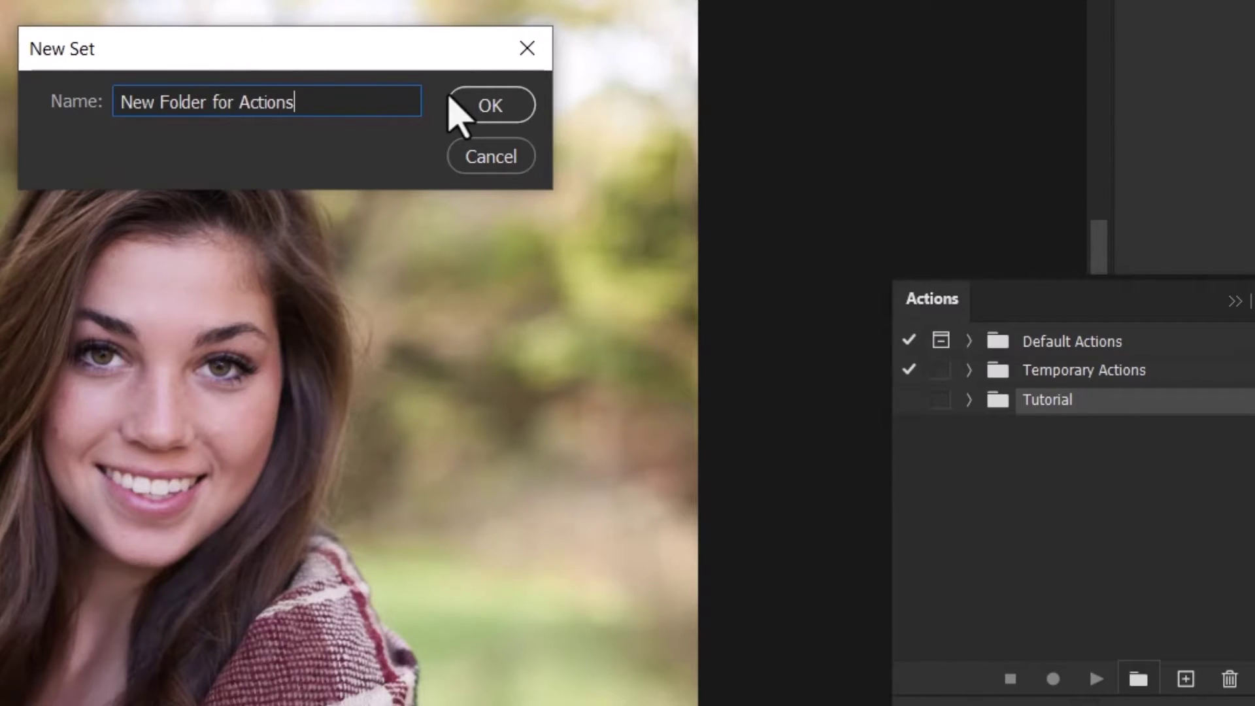
{"action": "left_click", "coordinate": [469, 108]}
{"action": "left_click", "coordinate": [1063, 407]}
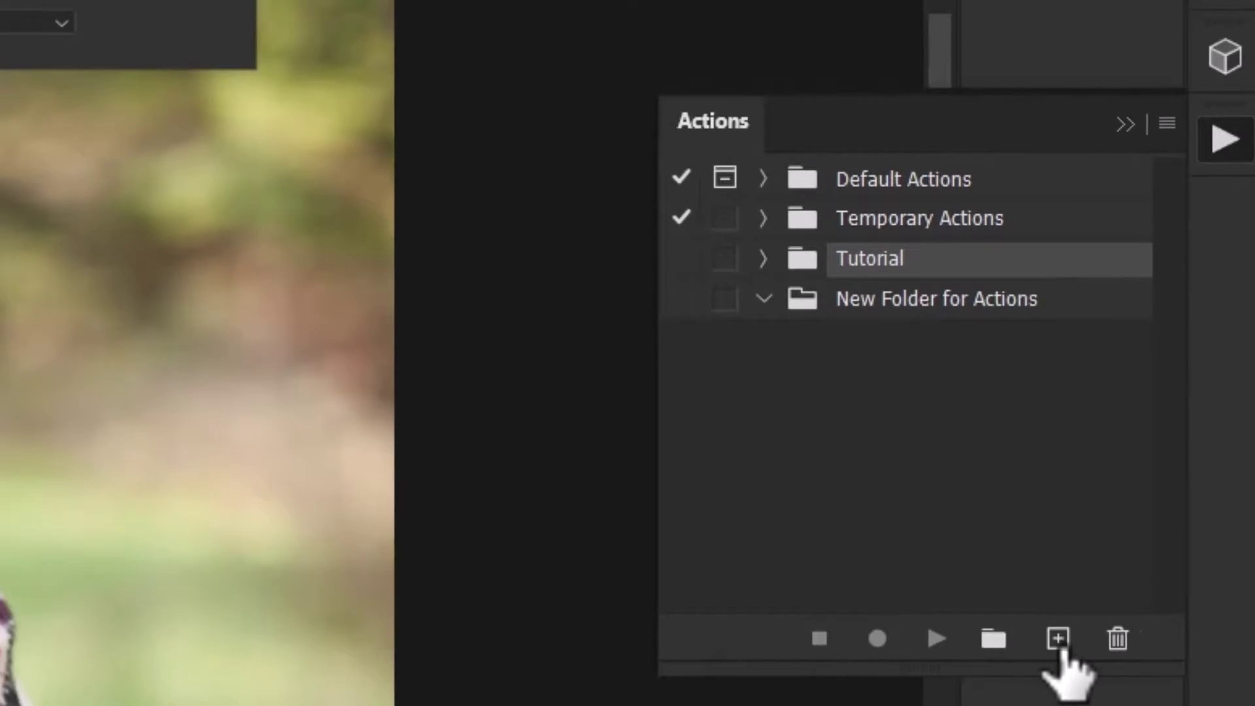
Name the new action 'Greyscale Background & Save' and keep it in the Tutorial set.
{"action": "left_click", "coordinate": [1031, 626]}
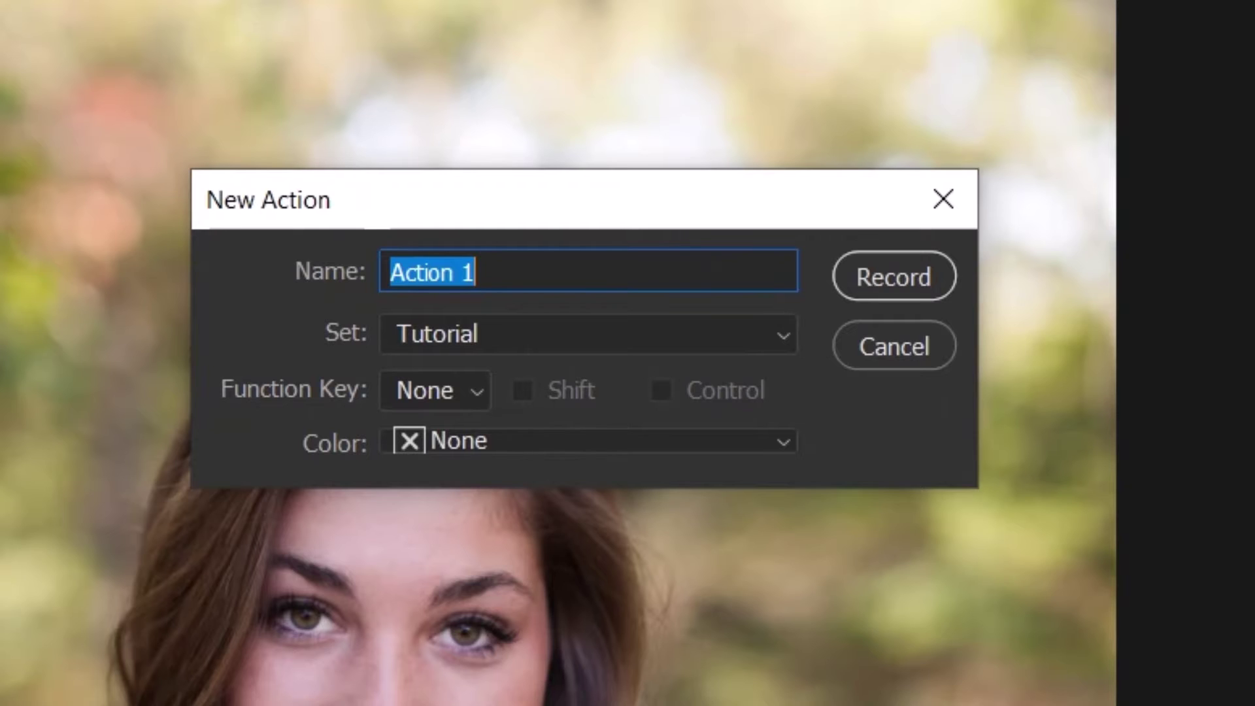
{"action": "type", "text": "Greyscale Background & Save"}
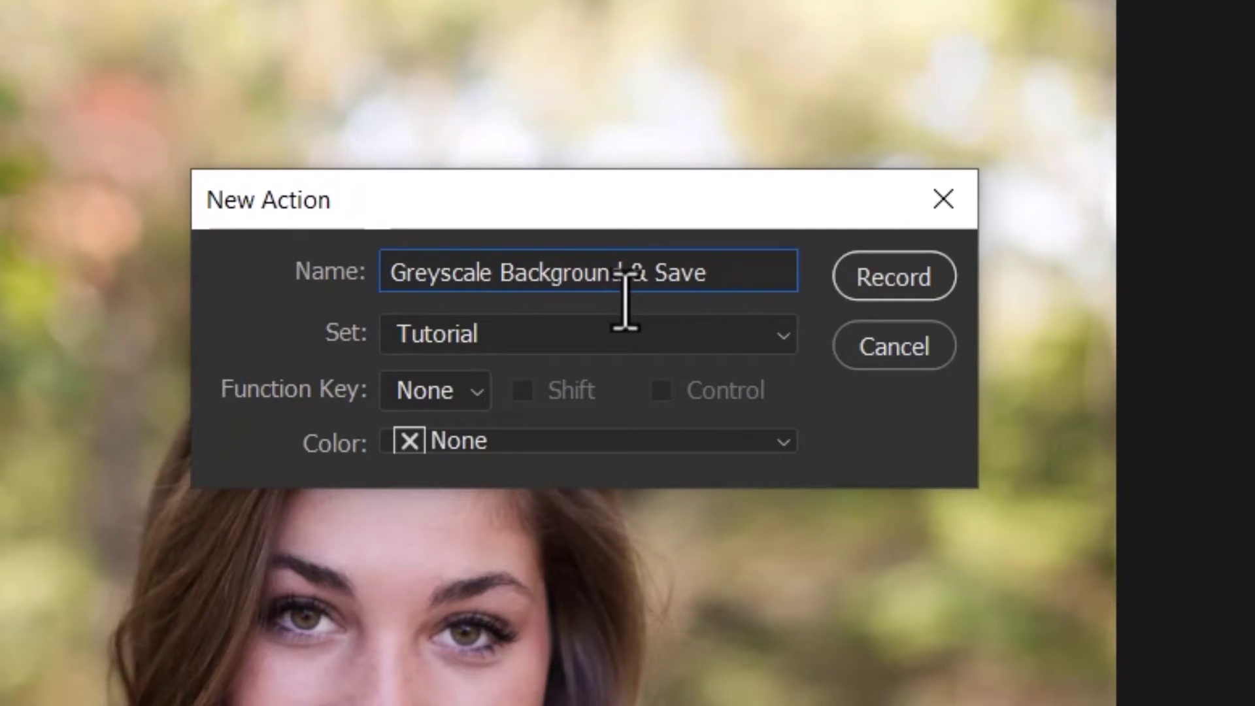
{"action": "left_click", "coordinate": [481, 356]}
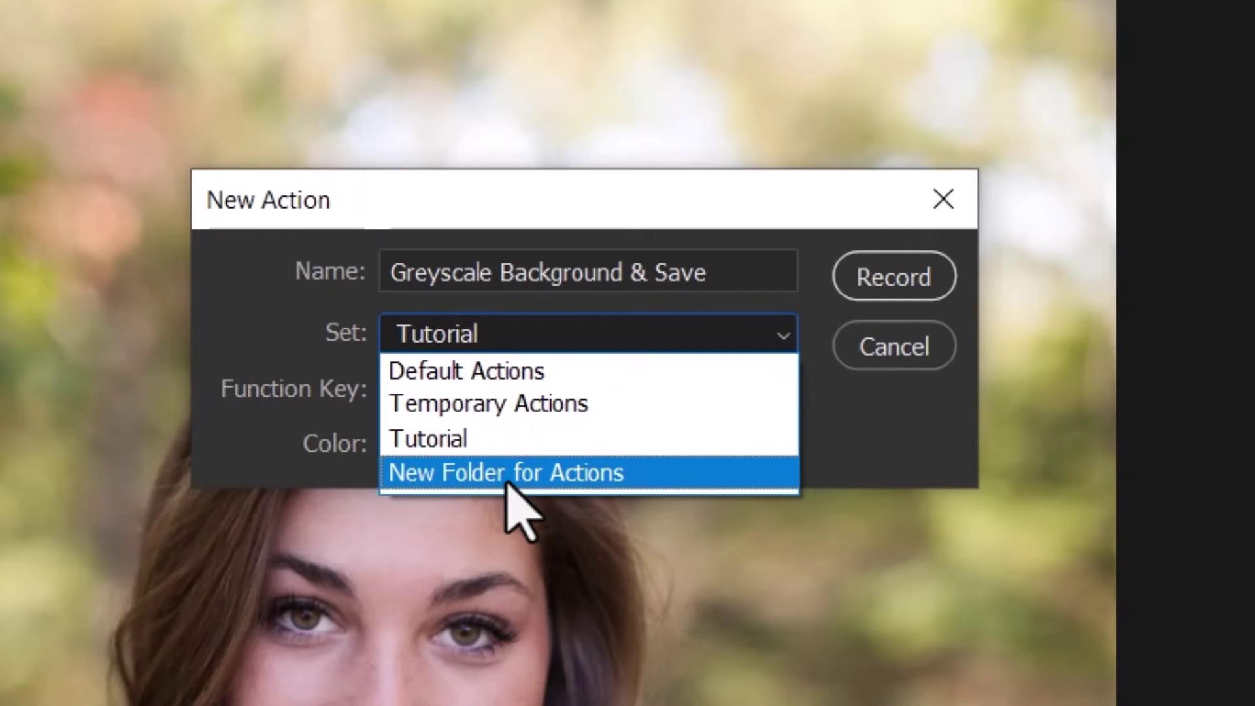
{"action": "left_click", "coordinate": [435, 439]}
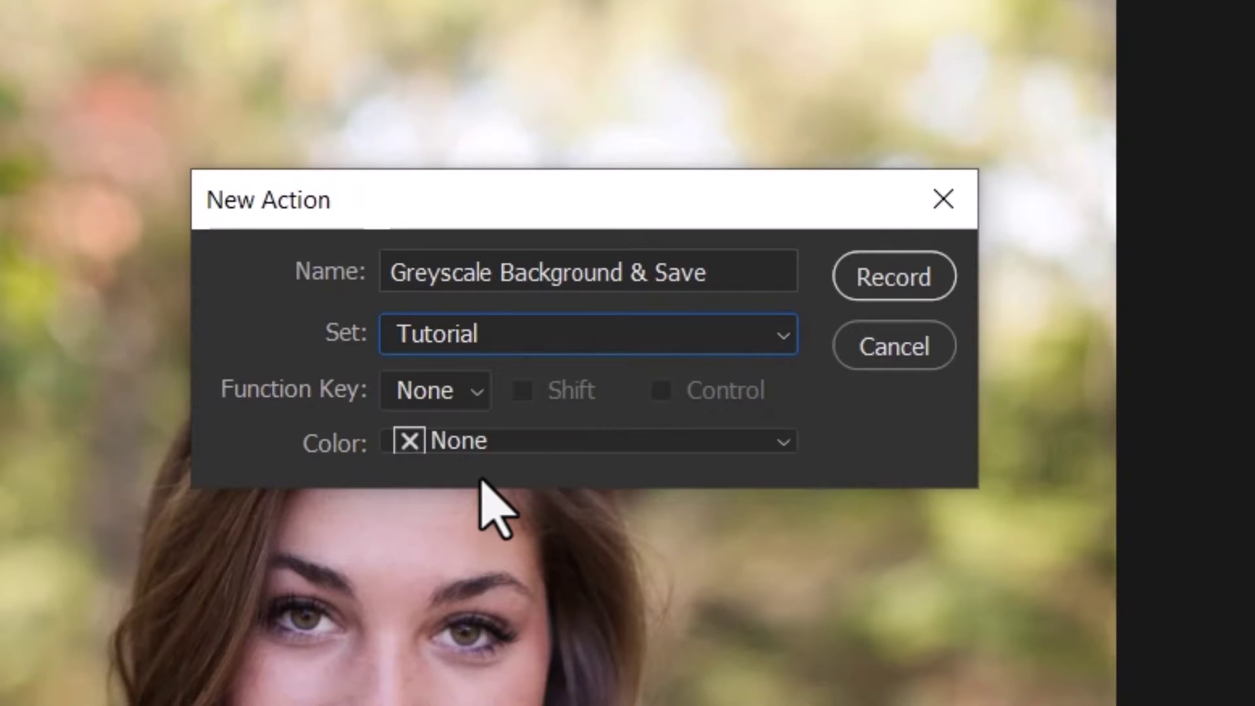
Set the action's Function Key to None with no modifiers and its colour to Gray.
{"action": "left_click", "coordinate": [479, 391]}
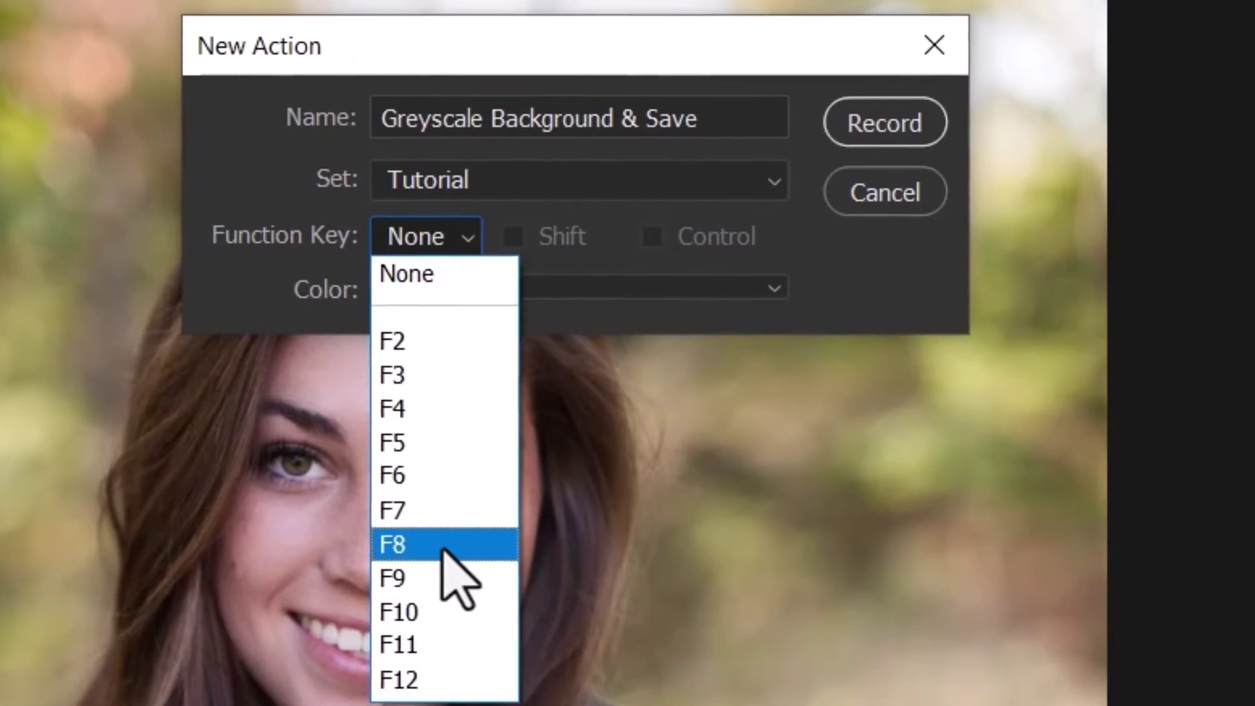
{"action": "left_click", "coordinate": [439, 547]}
{"action": "left_click", "coordinate": [513, 234]}
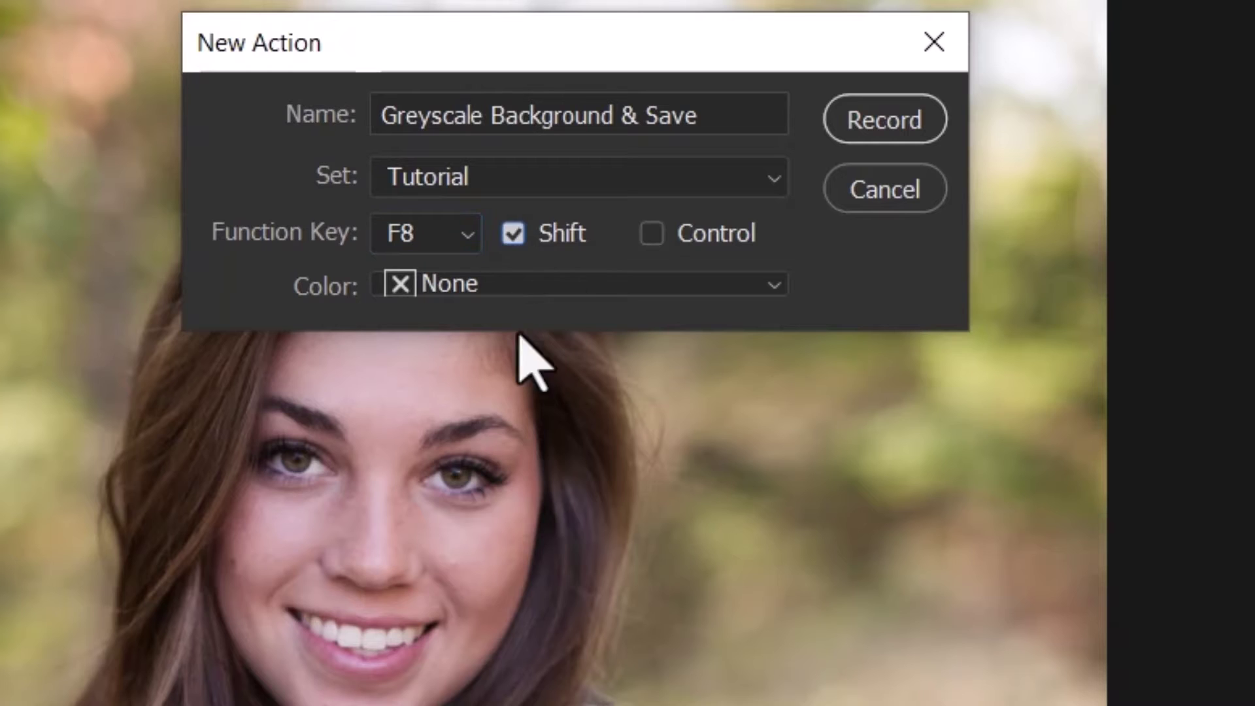
{"action": "left_click", "coordinate": [652, 233]}
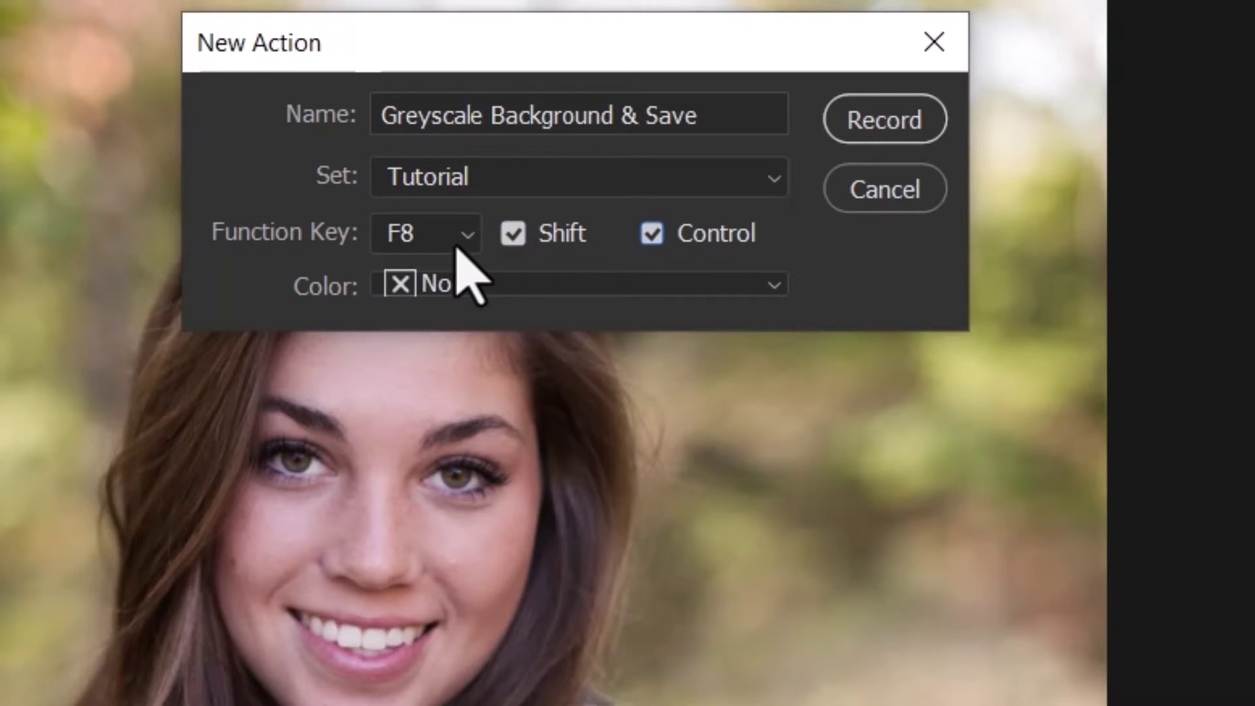
{"action": "left_click", "coordinate": [515, 236]}
{"action": "left_click", "coordinate": [683, 234]}
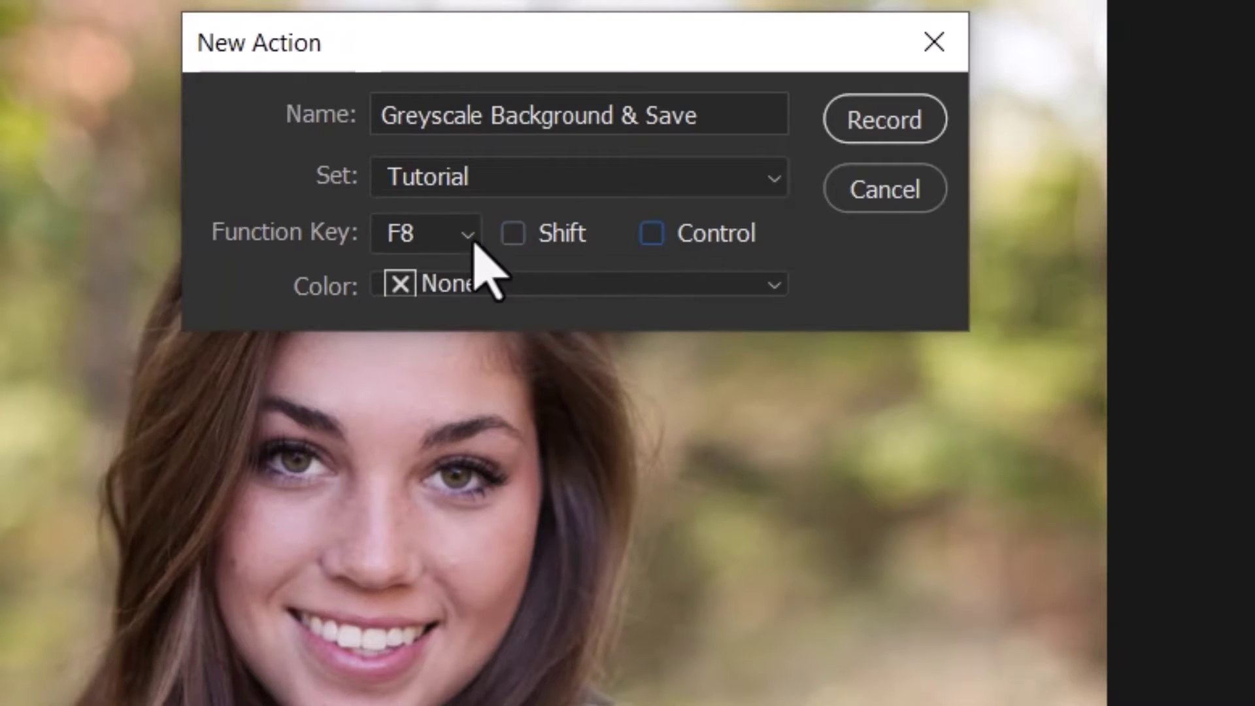
{"action": "left_click", "coordinate": [461, 237]}
{"action": "left_click", "coordinate": [433, 273]}
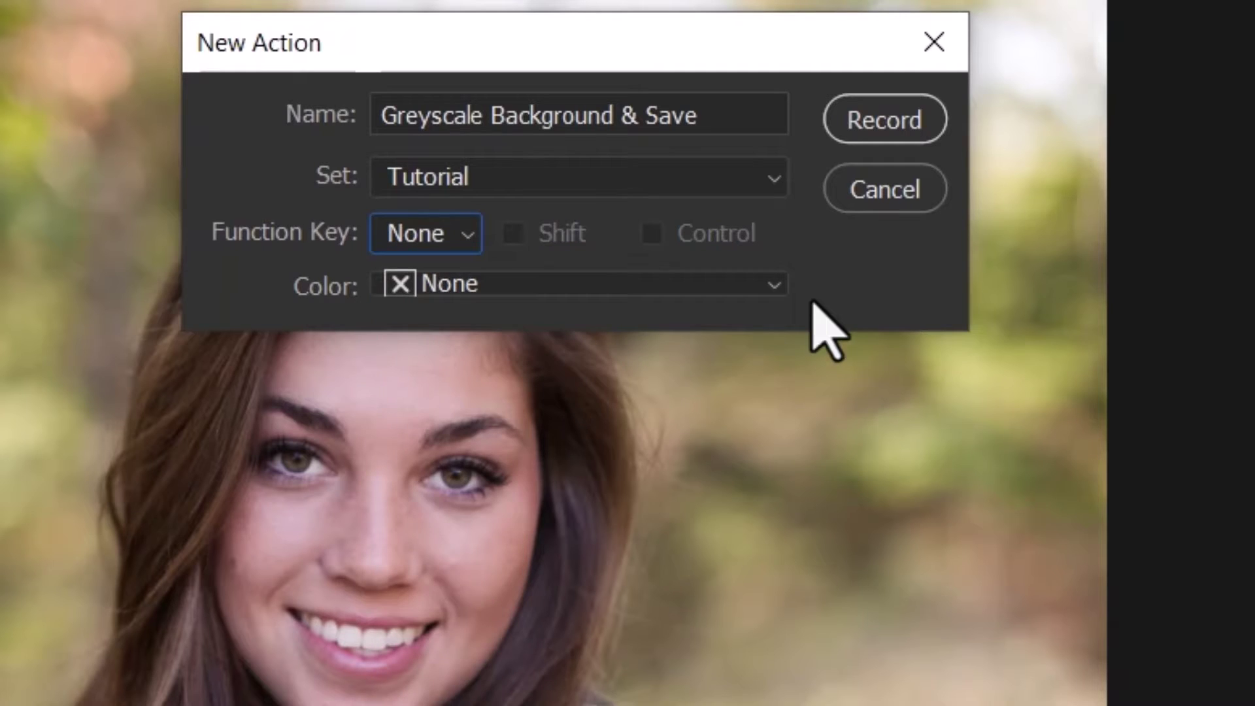
{"action": "left_click", "coordinate": [775, 284]}
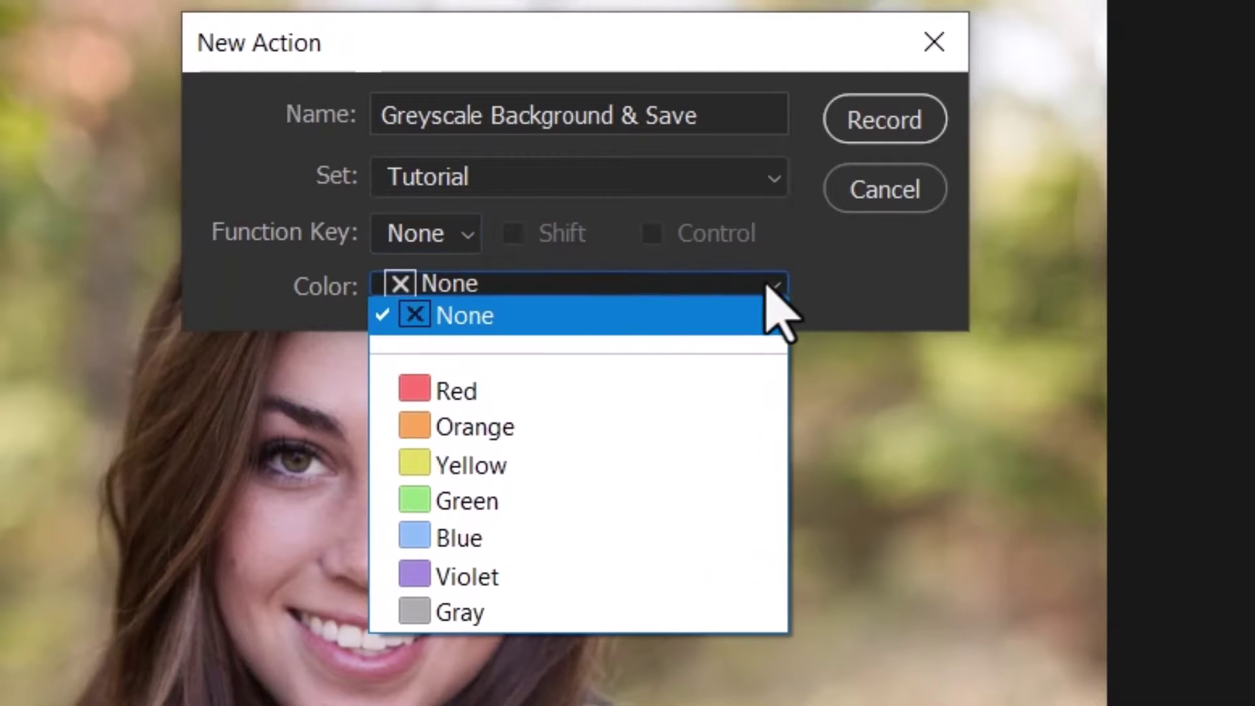
{"action": "left_click", "coordinate": [483, 612]}
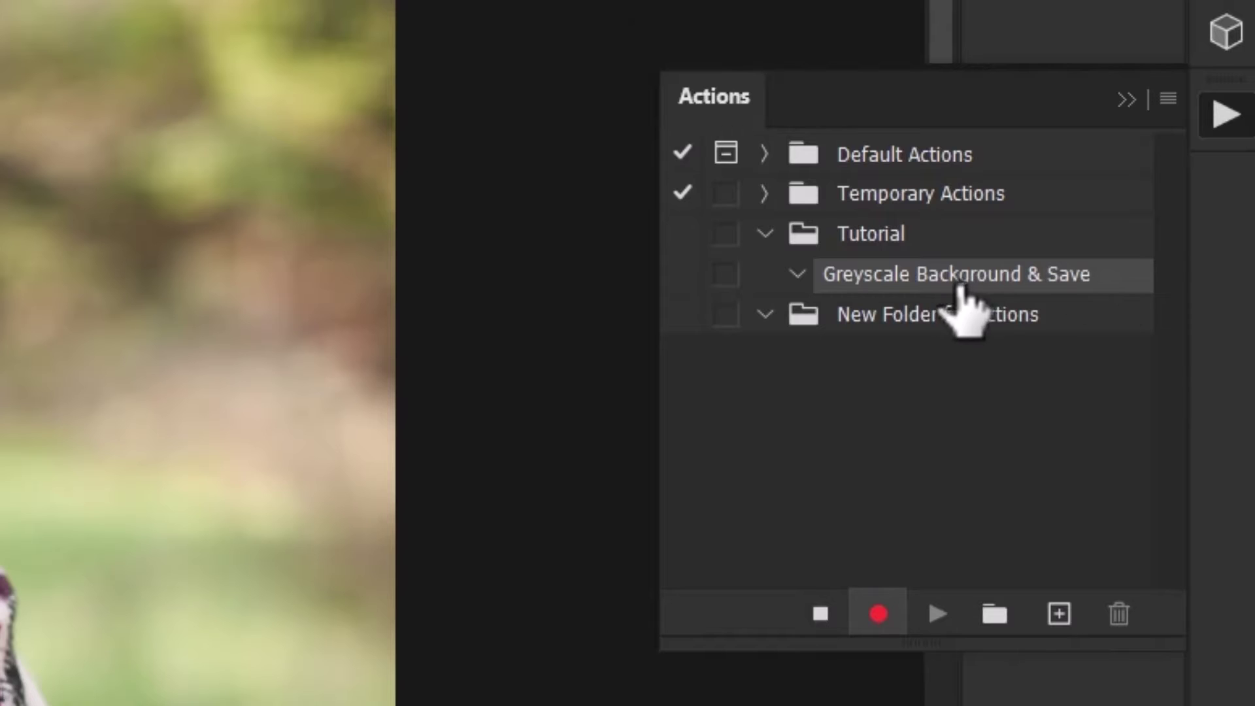
Stop and then restart recording of the Greyscale Background & Save action.
{"action": "left_click", "coordinate": [818, 614]}
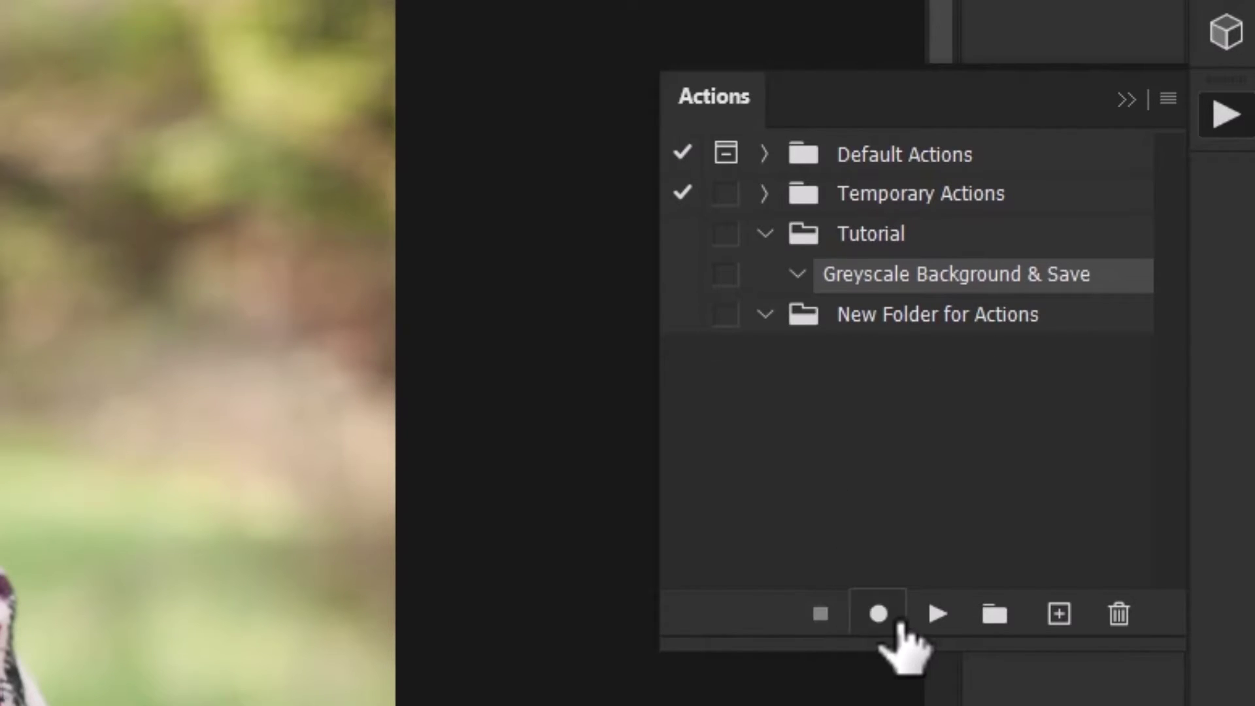
{"action": "left_click", "coordinate": [878, 614]}
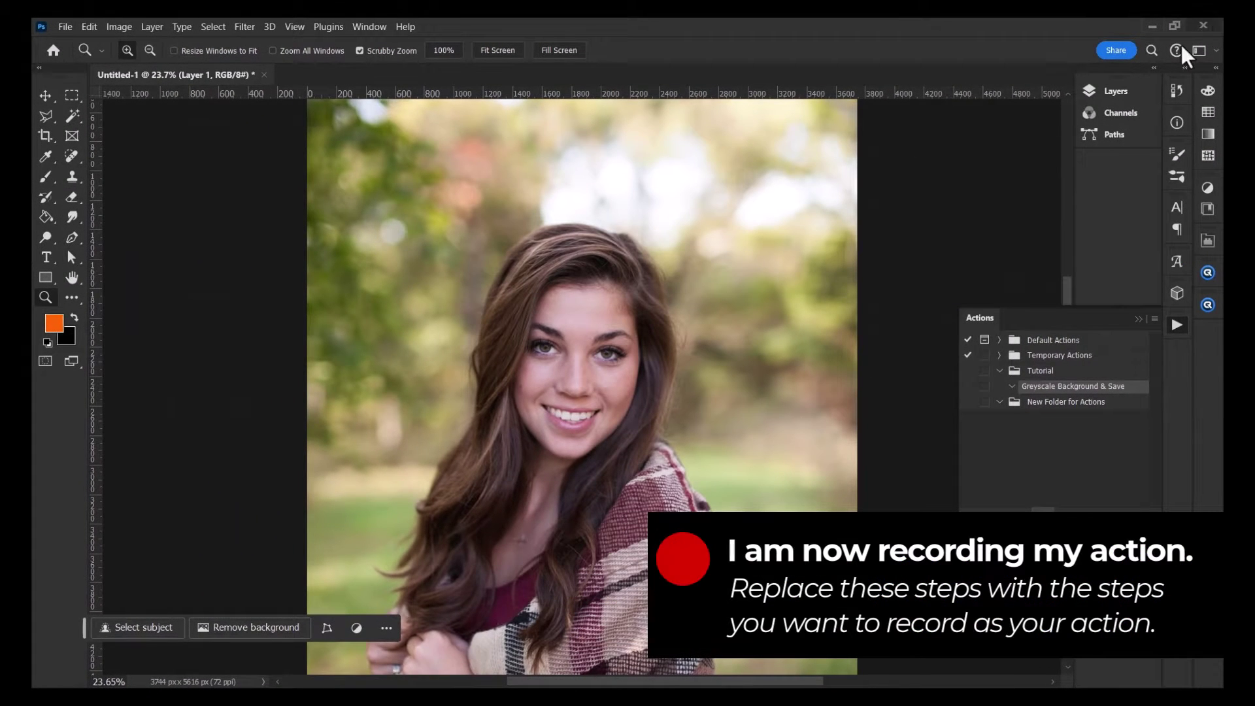
Duplicate the portrait layer to a Layer 1 copy and convert it to a Smart Object.
{"action": "left_click", "coordinate": [1115, 93]}
{"action": "left_click", "coordinate": [157, 26]}
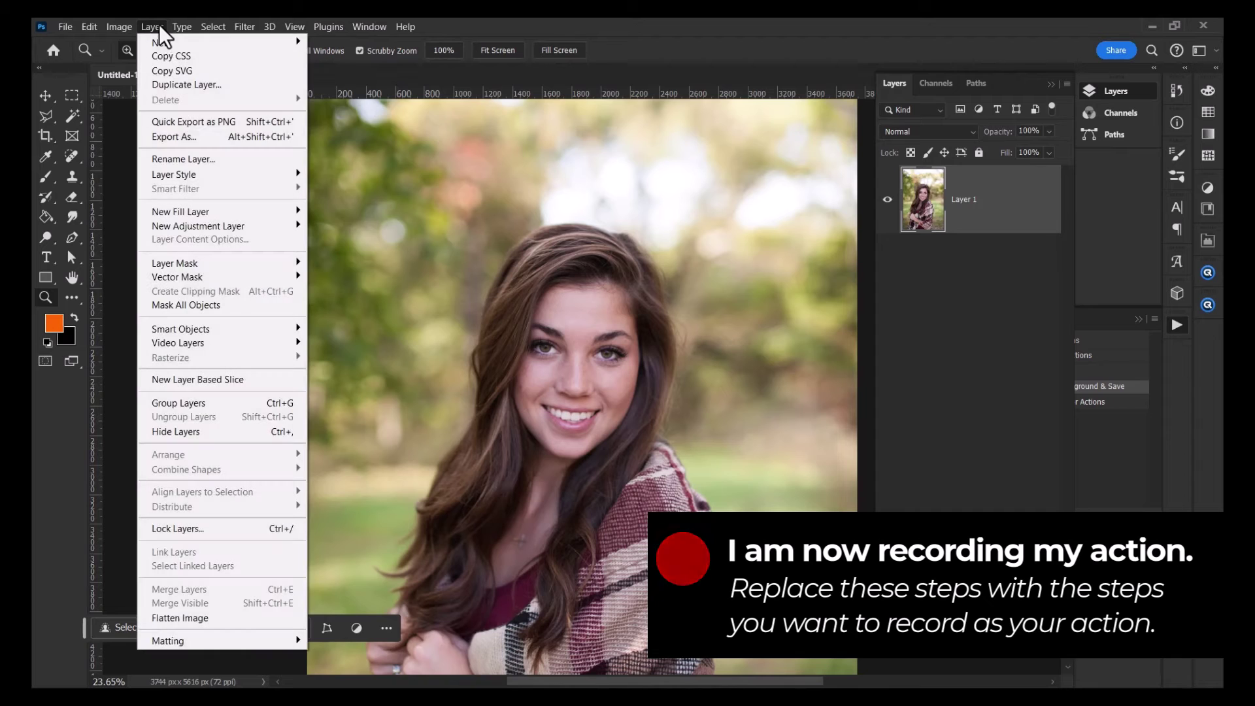
{"action": "left_click", "coordinate": [188, 85]}
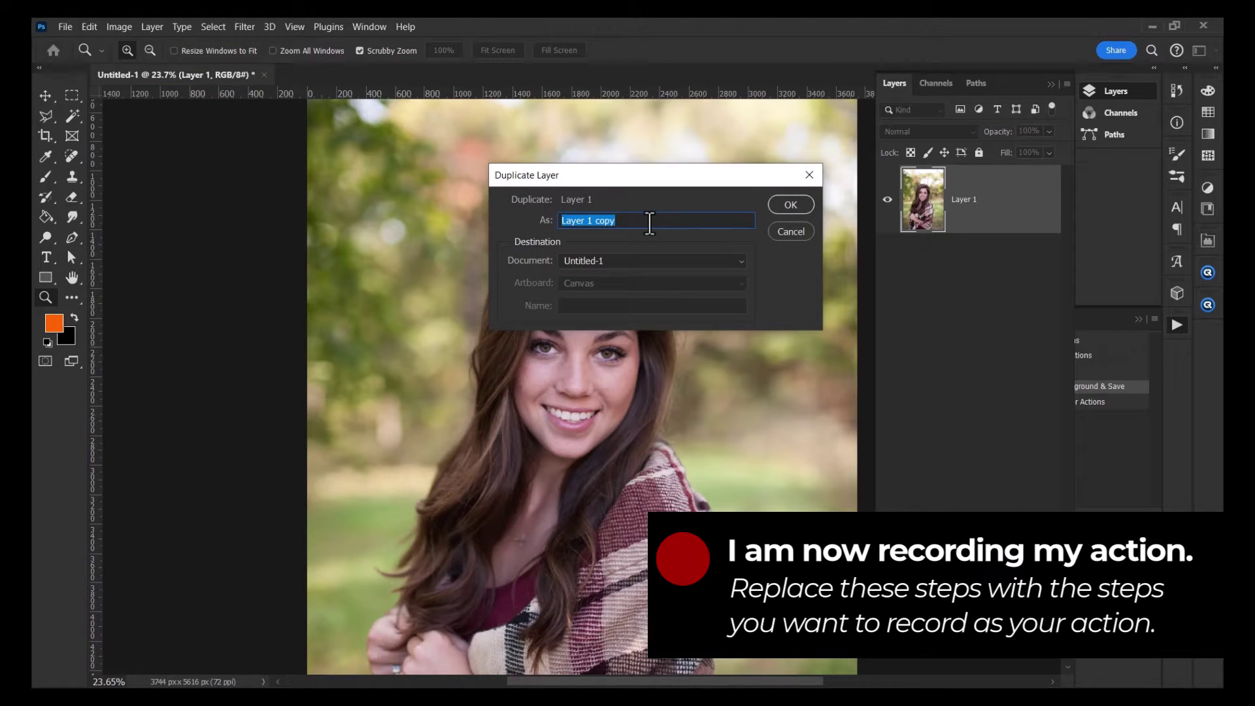
{"action": "key", "text": "Return"}
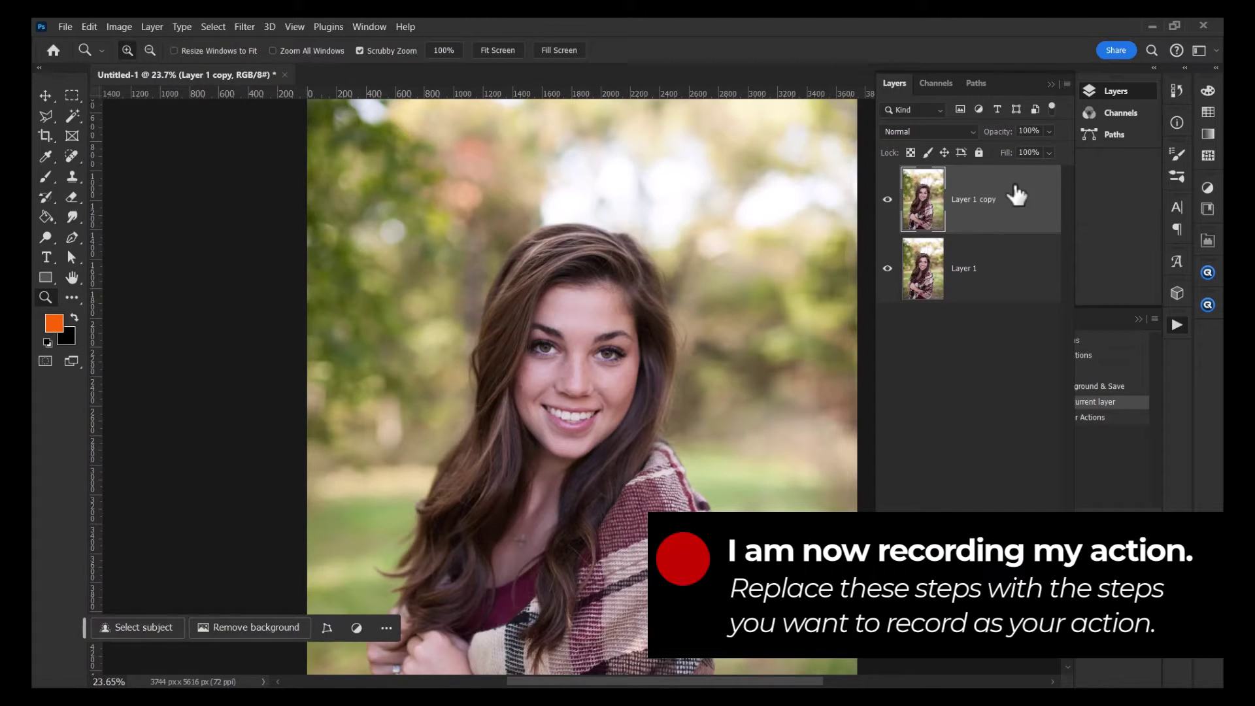
{"action": "right_click", "coordinate": [1017, 192]}
{"action": "left_click", "coordinate": [1072, 265]}
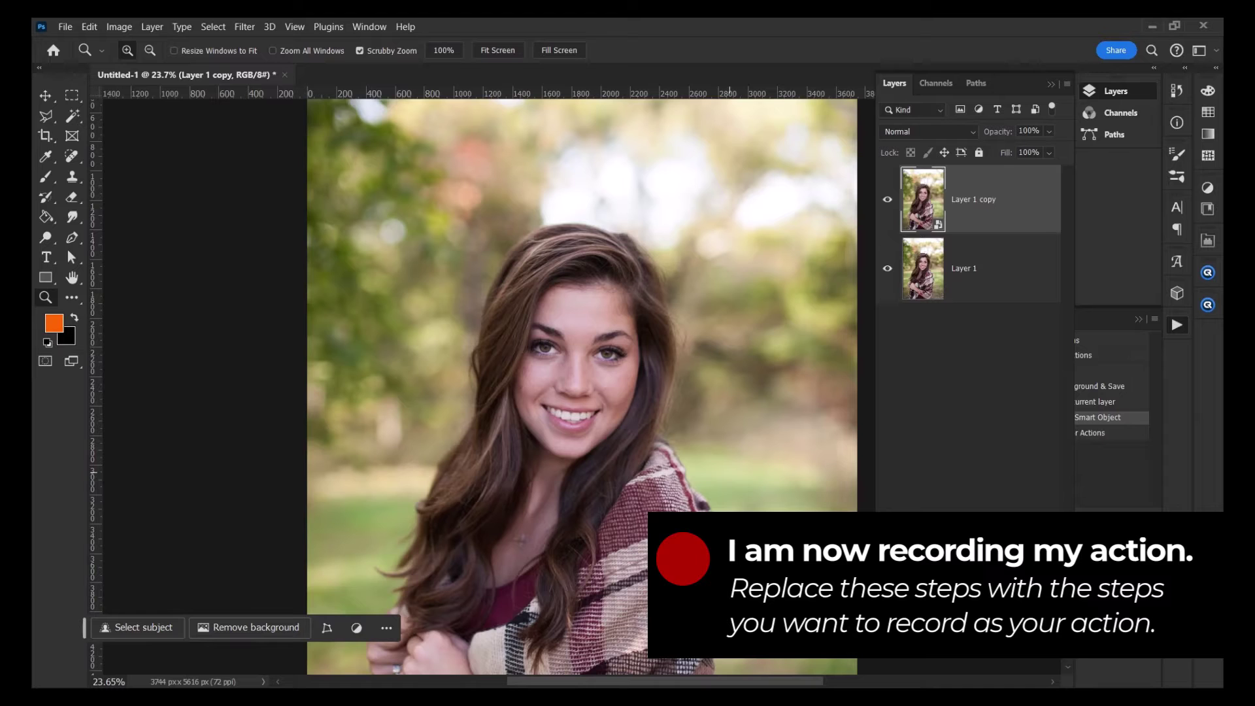
Select the subject, invert to the background, and apply Hue/Saturation with Saturation -100.
{"action": "left_click", "coordinate": [213, 27]}
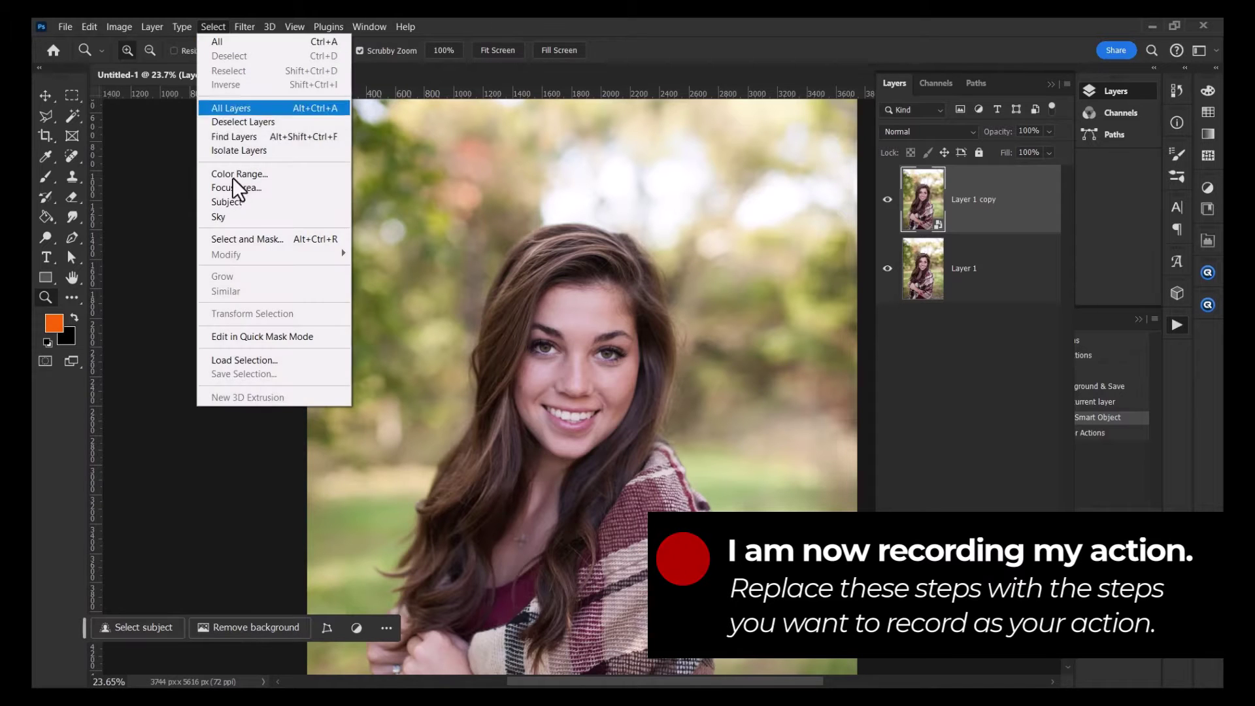
{"action": "left_click", "coordinate": [235, 202]}
{"action": "left_click", "coordinate": [213, 26]}
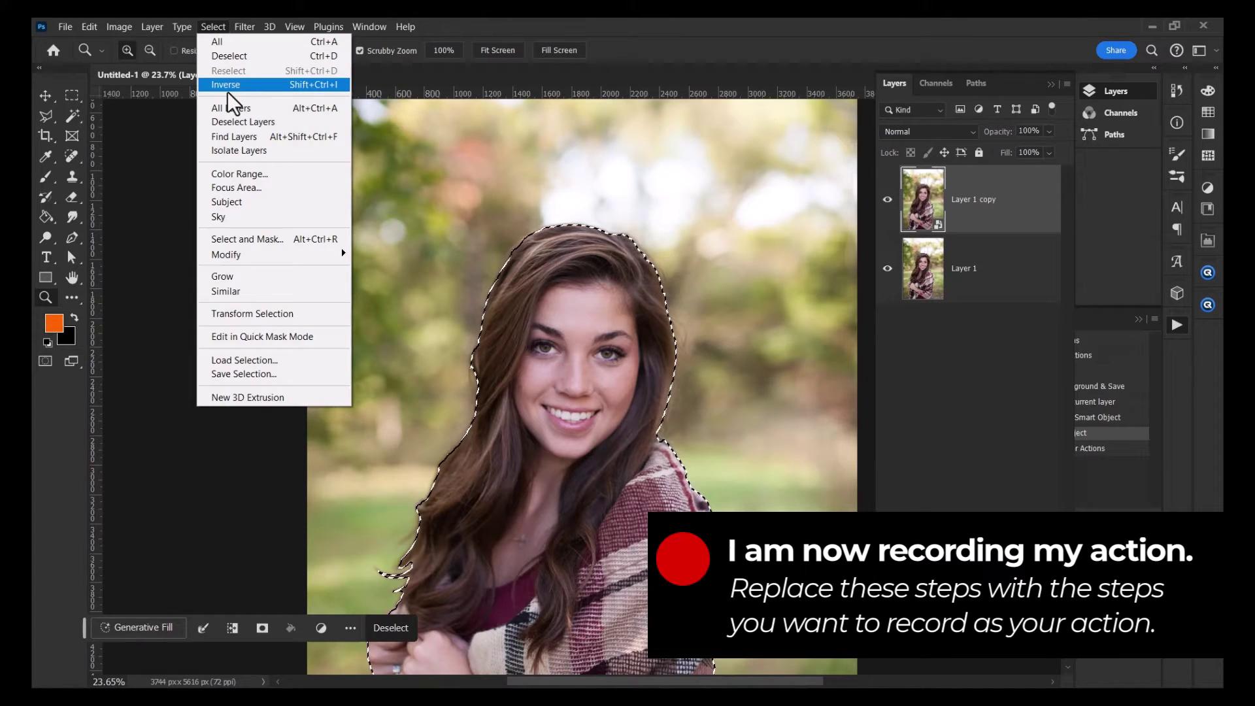
{"action": "mouse_move", "coordinate": [128, 29]}
{"action": "mouse_move", "coordinate": [138, 66]}
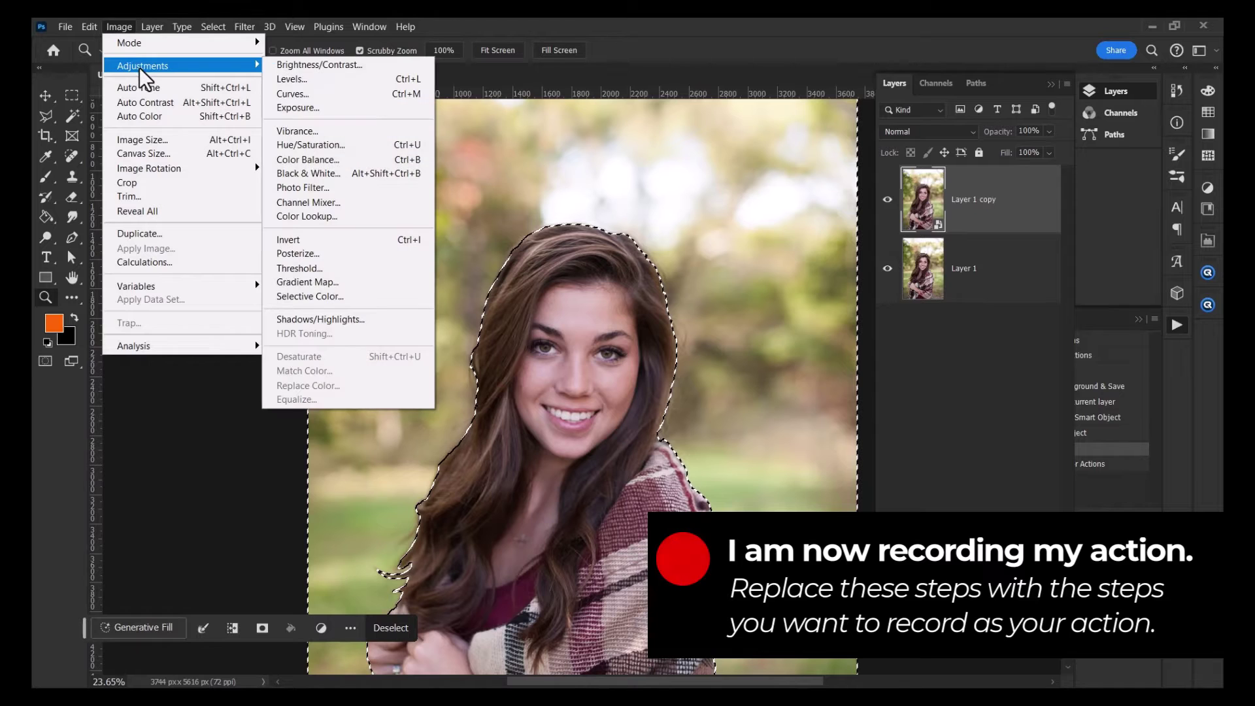
{"action": "left_click", "coordinate": [302, 145]}
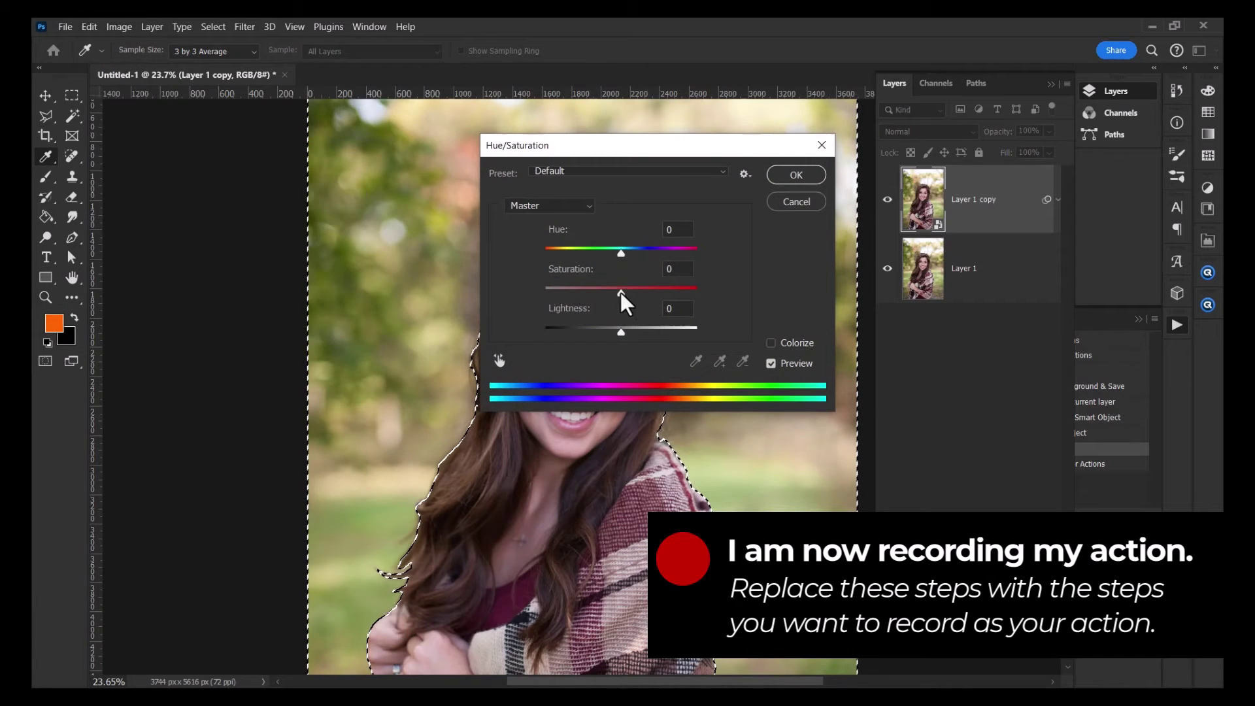
{"action": "left_click_drag", "start_coordinate": [621, 292], "coordinate": [528, 303]}
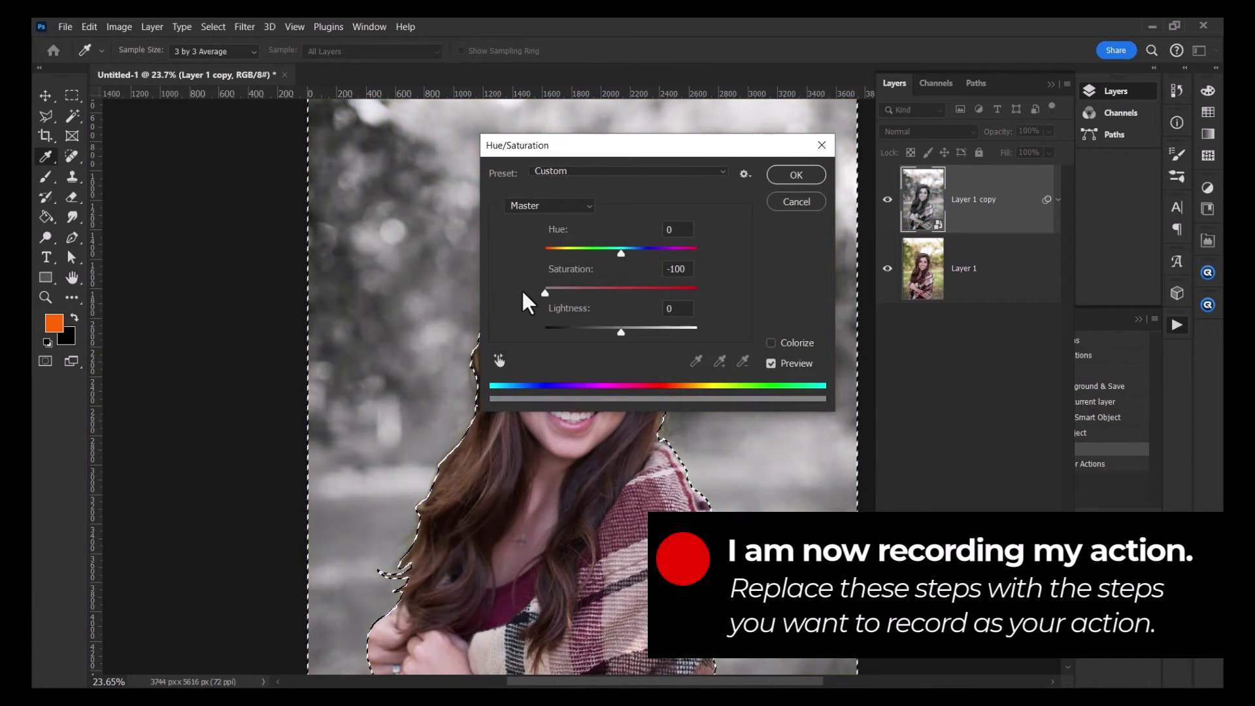
{"action": "left_click", "coordinate": [808, 183]}
{"action": "key", "text": "z"}
{"action": "left_click_drag", "start_coordinate": [575, 353], "coordinate": [521, 272]}
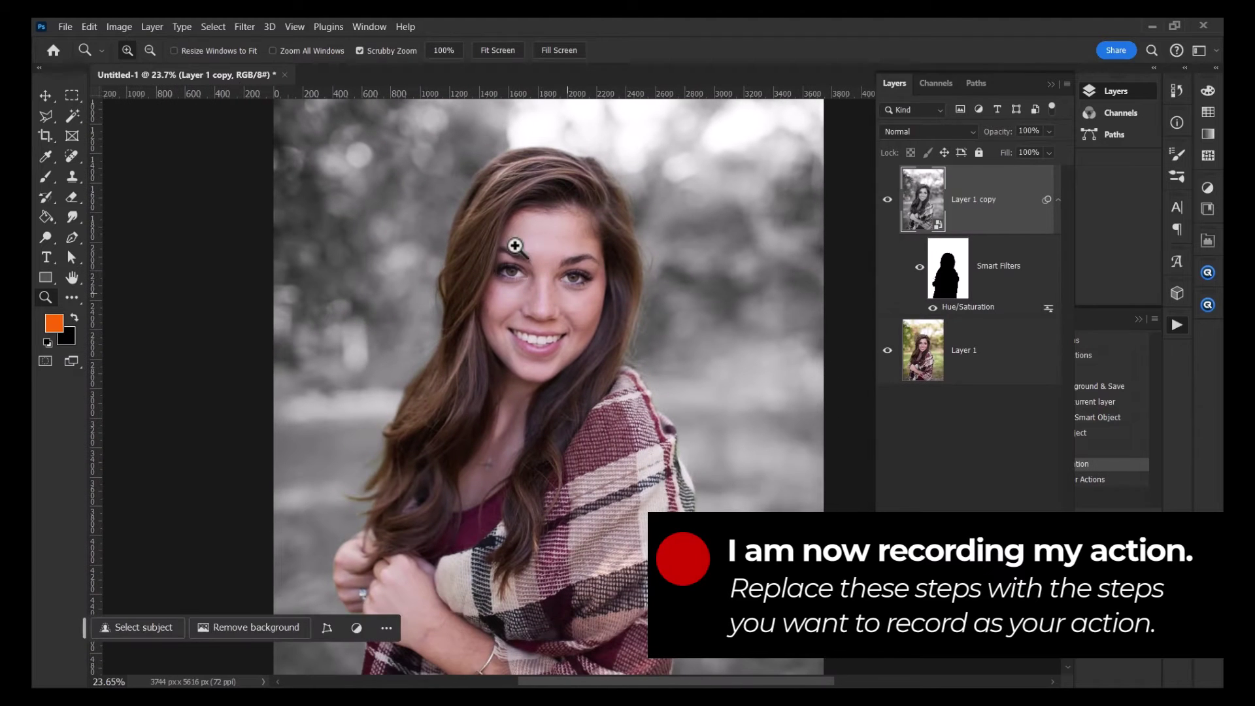
Apply an Auto Curves adjustment with the shadow point pulled down into an S-curve.
{"action": "left_click", "coordinate": [117, 27]}
{"action": "mouse_move", "coordinate": [171, 65]}
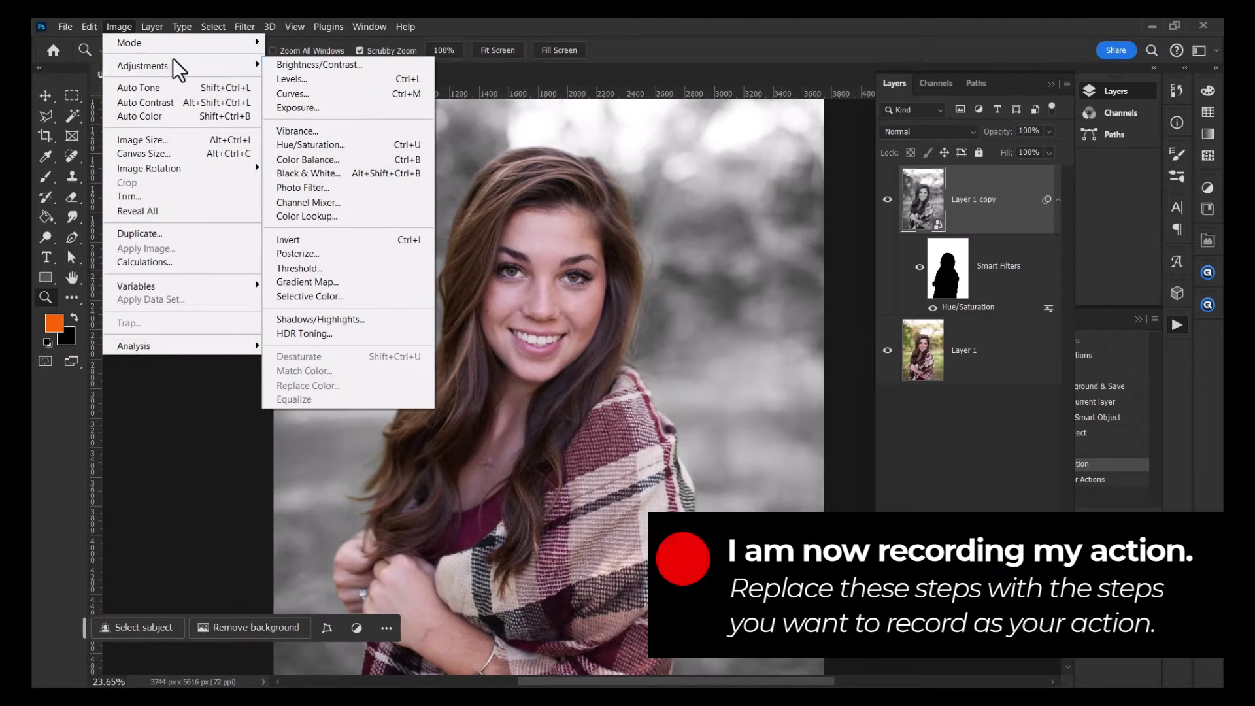
{"action": "left_click", "coordinate": [307, 92]}
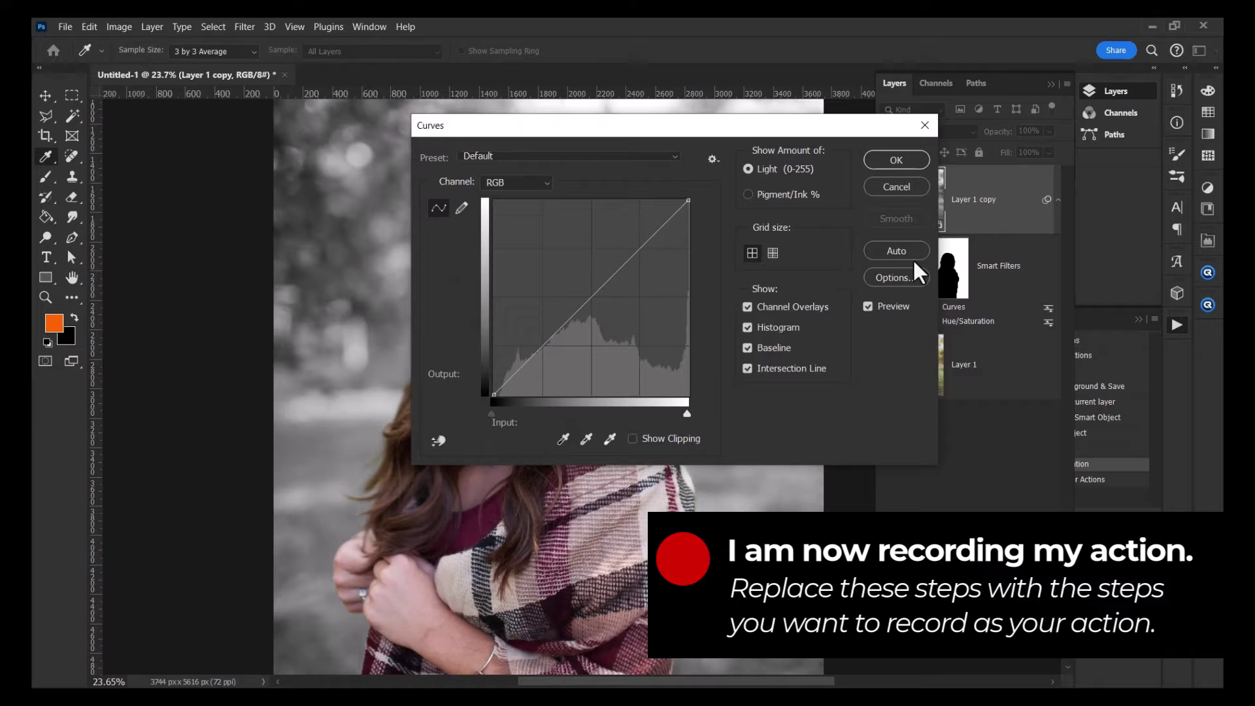
{"action": "left_click", "coordinate": [896, 251]}
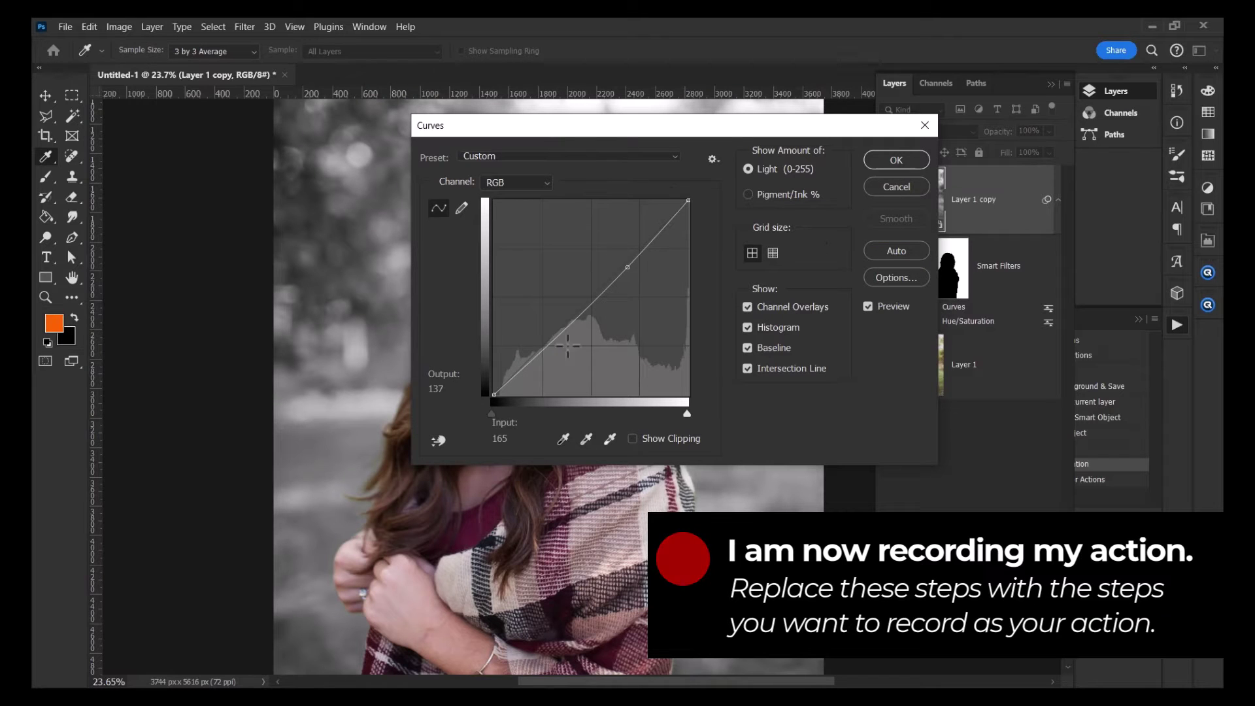
{"action": "left_click_drag", "start_coordinate": [528, 368], "coordinate": [531, 376]}
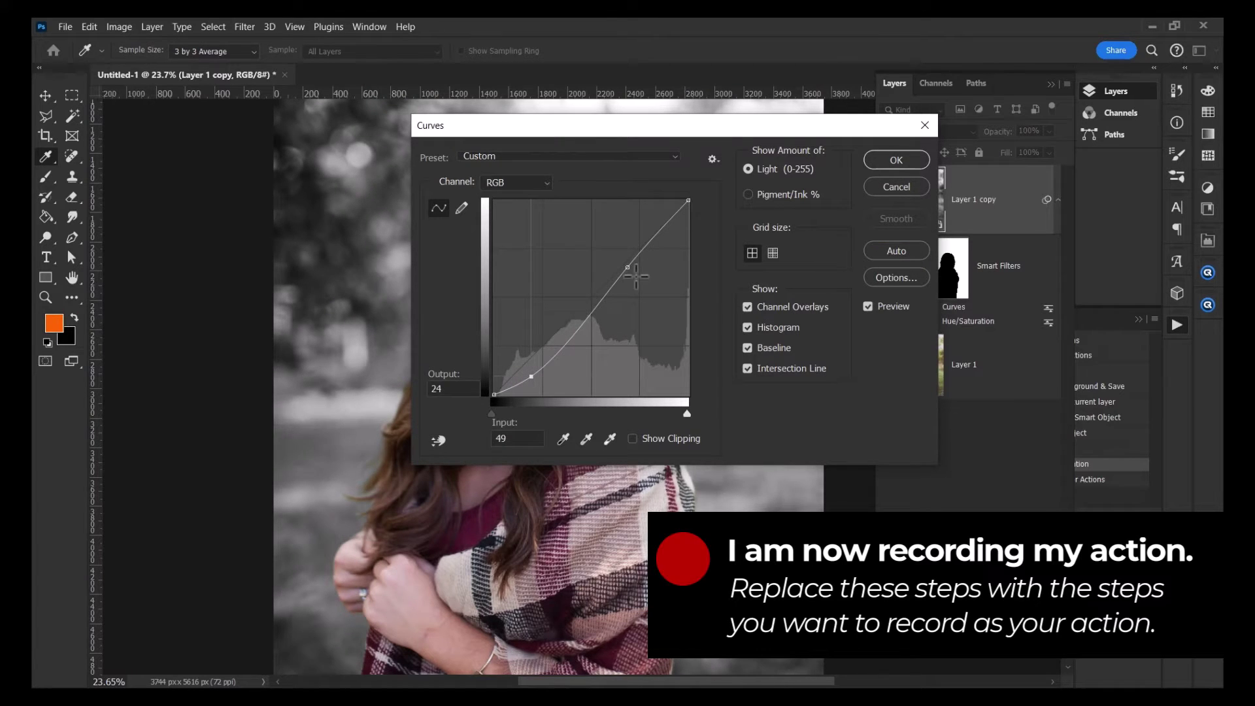
{"action": "left_click", "coordinate": [626, 265]}
{"action": "left_click", "coordinate": [905, 162]}
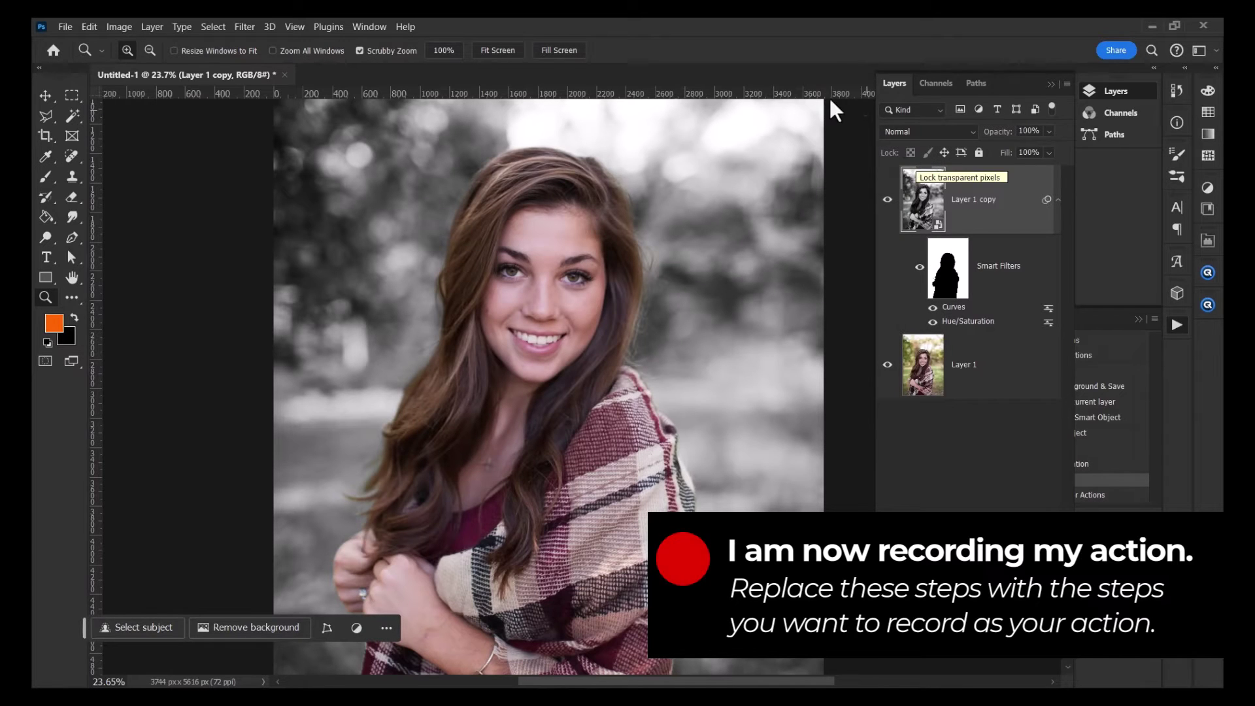
Save the portrait as 'woman in park.psd' in Photoshop format in the pshop folder.
{"action": "left_click", "coordinate": [66, 26]}
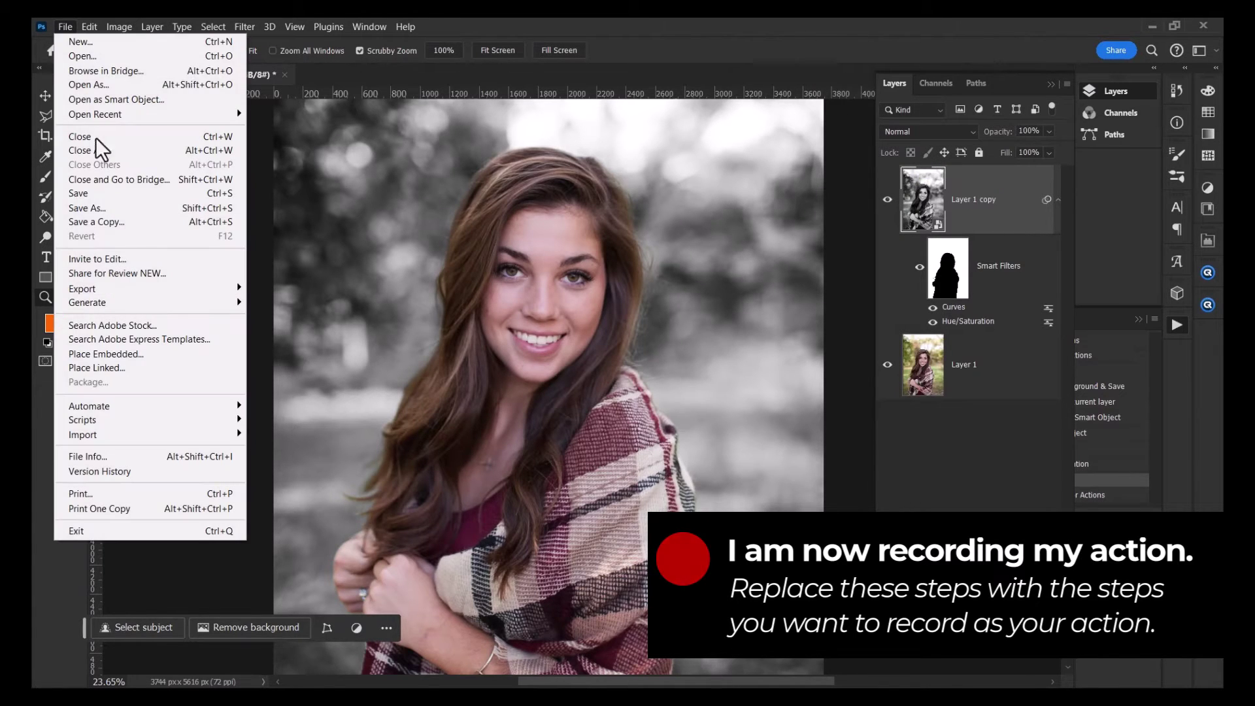
{"action": "left_click", "coordinate": [120, 219]}
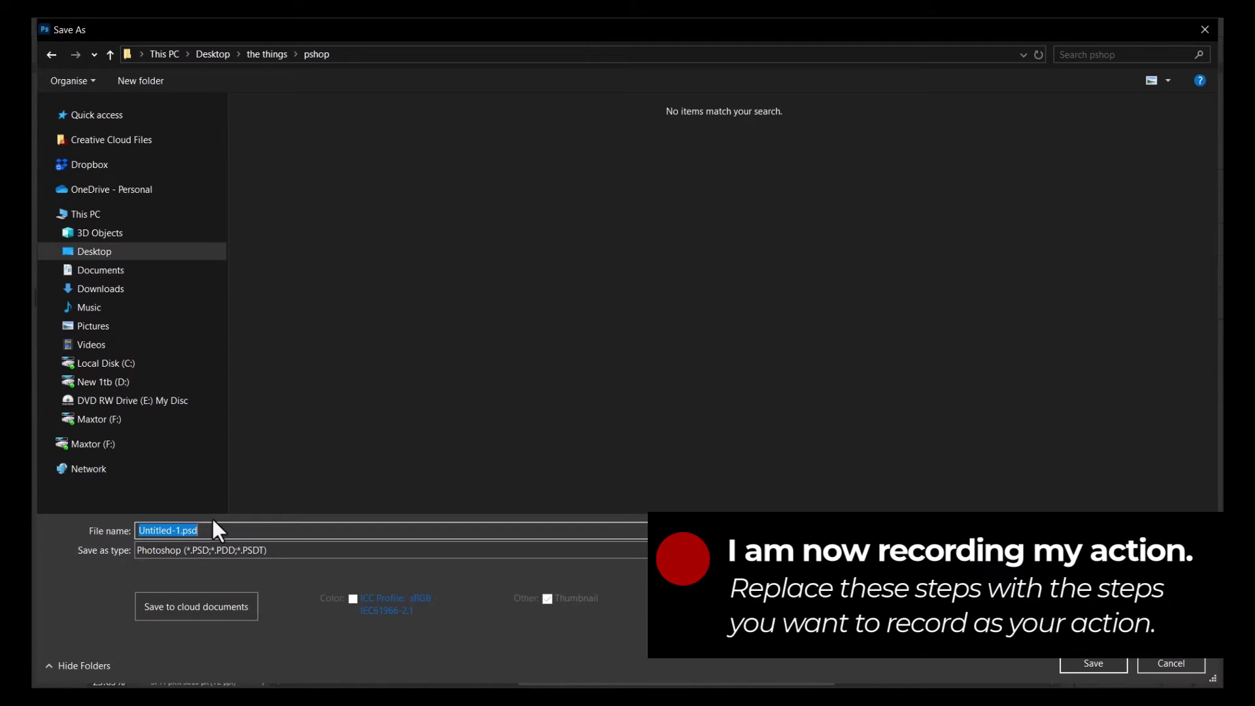
{"action": "type", "text": "woman in park"}
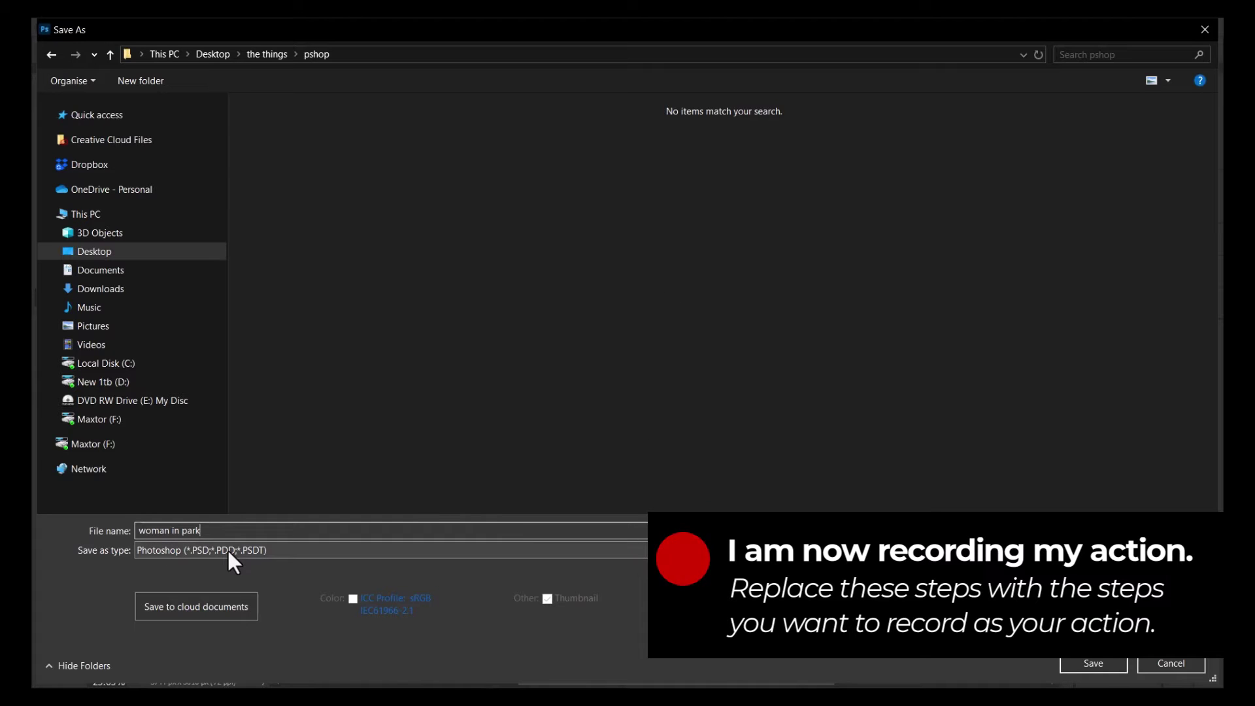
{"action": "left_click", "coordinate": [1093, 663]}
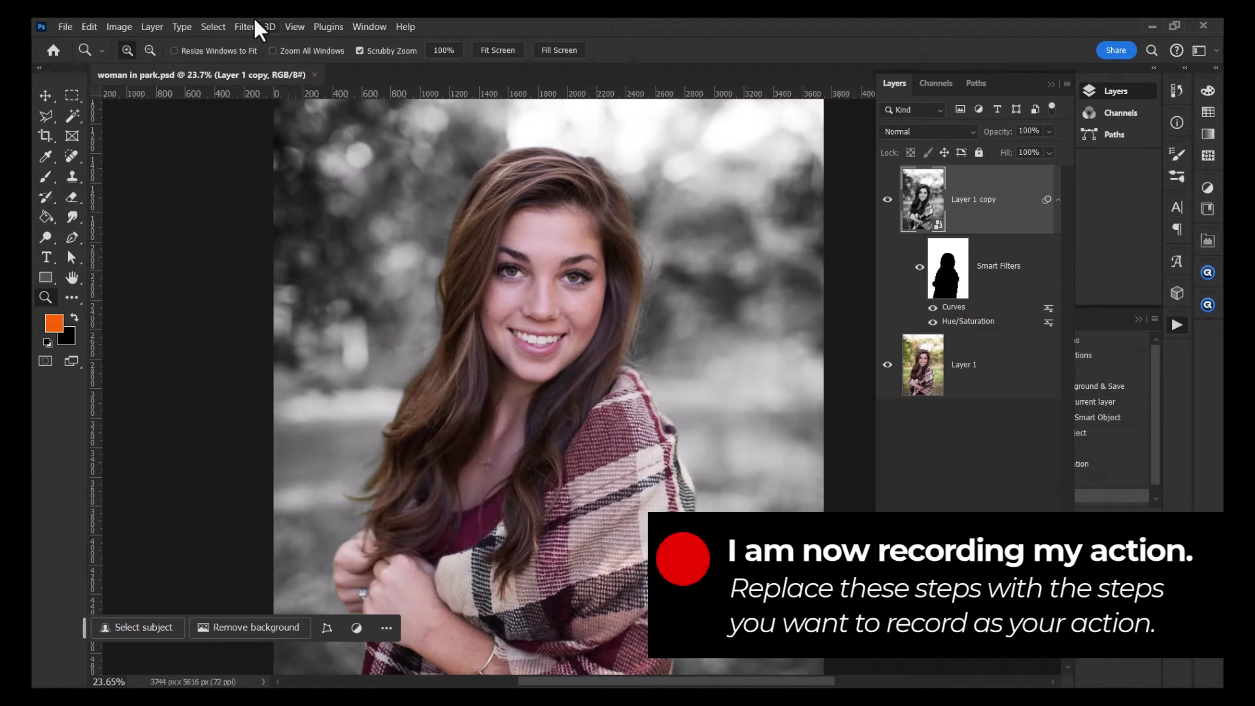
Export via Save for Web (Legacy) as JPEG at width 1024.
{"action": "left_click", "coordinate": [66, 26]}
{"action": "mouse_move", "coordinate": [92, 288]}
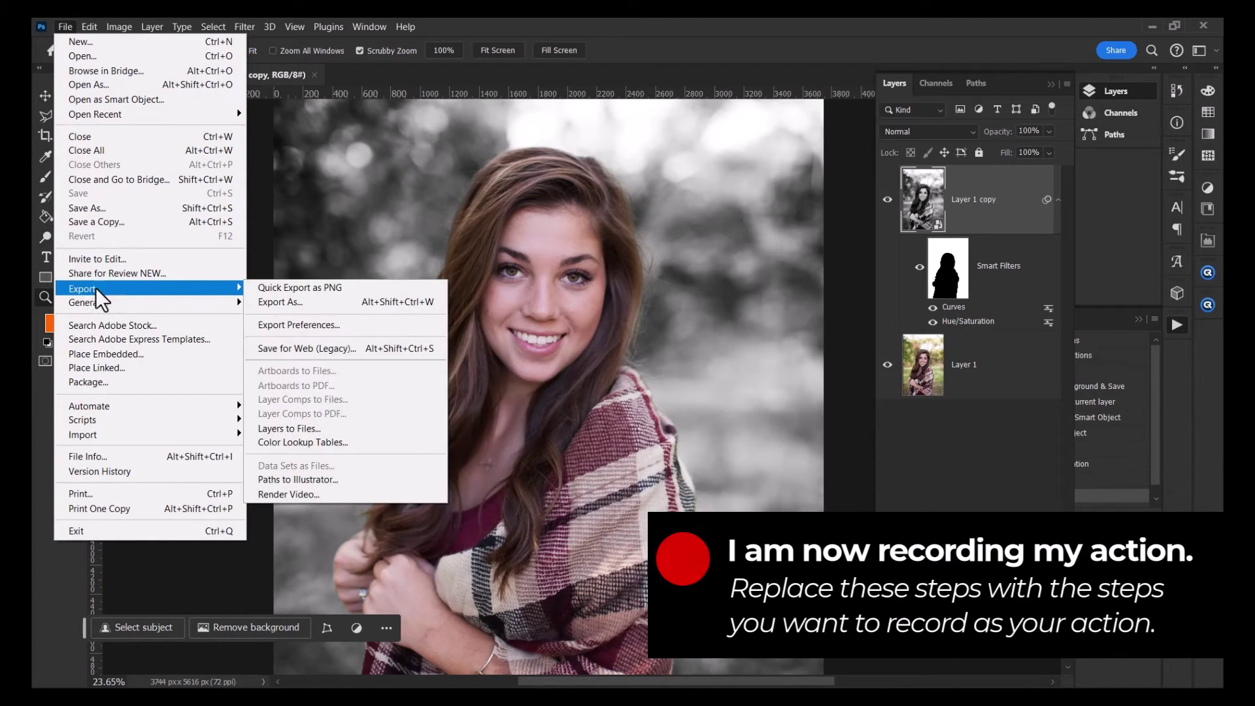
{"action": "left_click", "coordinate": [311, 346]}
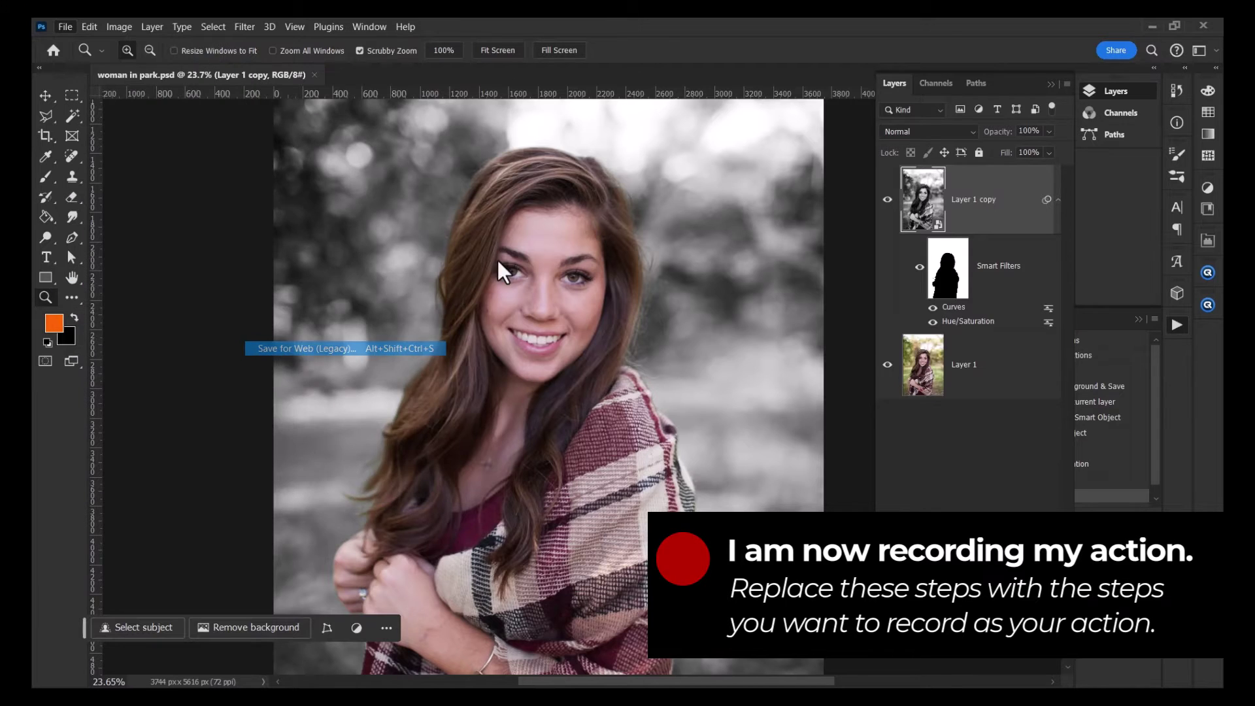
{"action": "left_click", "coordinate": [768, 125]}
{"action": "left_click", "coordinate": [723, 165]}
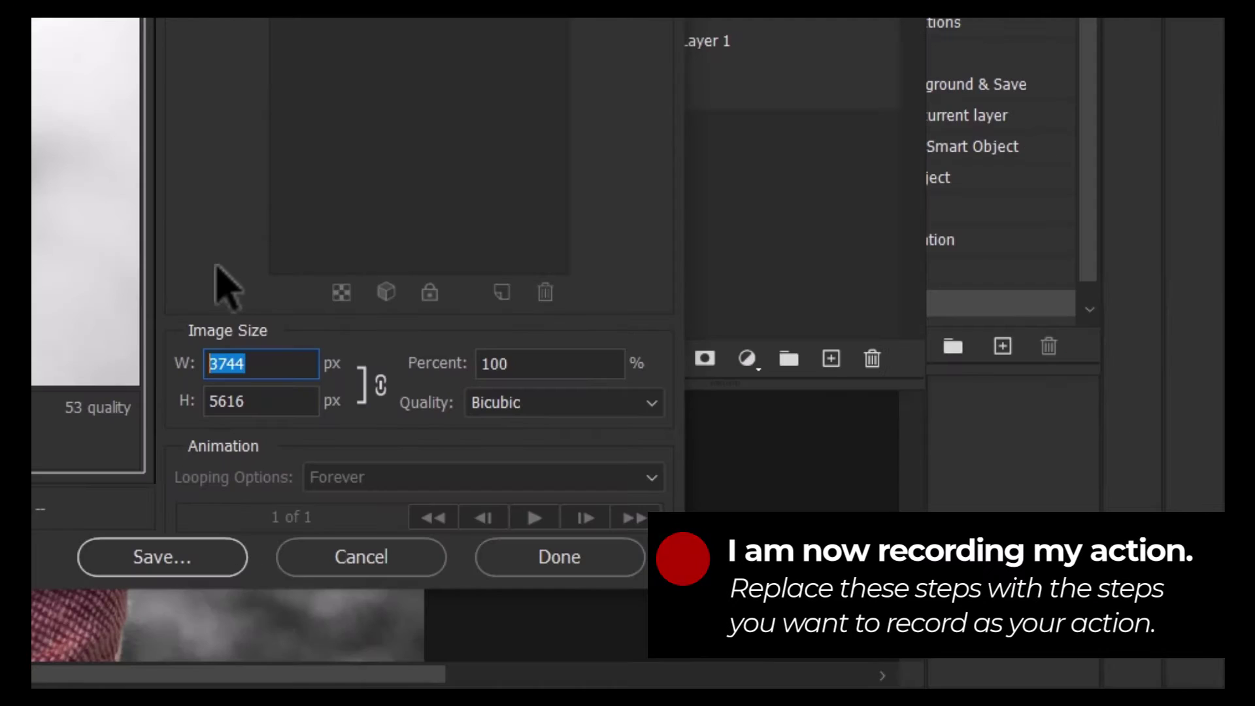
{"action": "type", "text": "1024"}
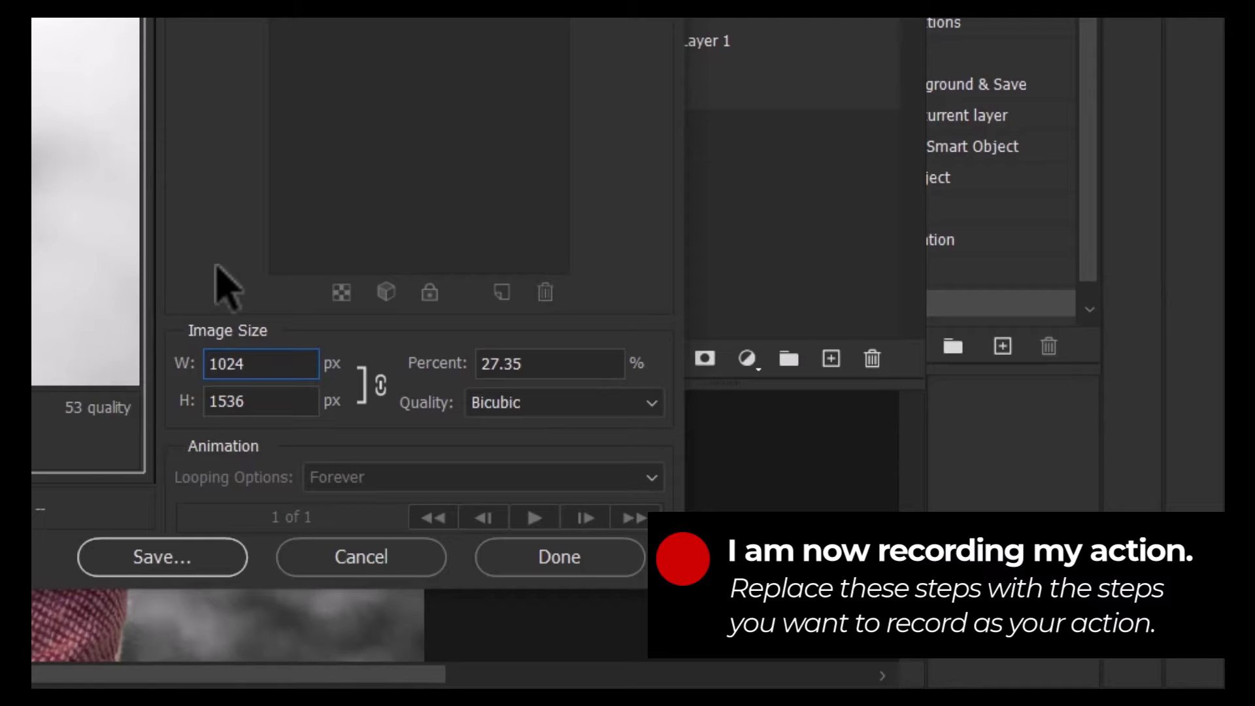
{"action": "left_click", "coordinate": [183, 555]}
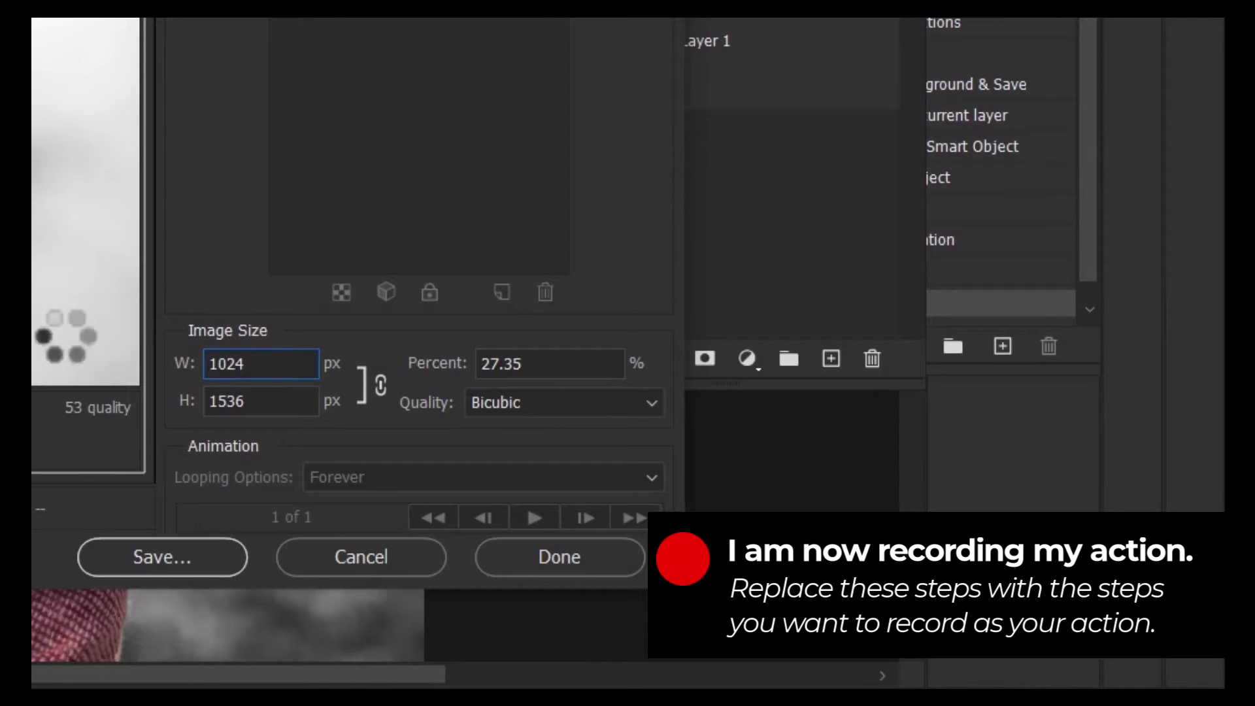
Create a new folder named 'web' in pshop and save the JPEG there.
{"action": "left_click", "coordinate": [380, 53]}
{"action": "type", "text": "web"}
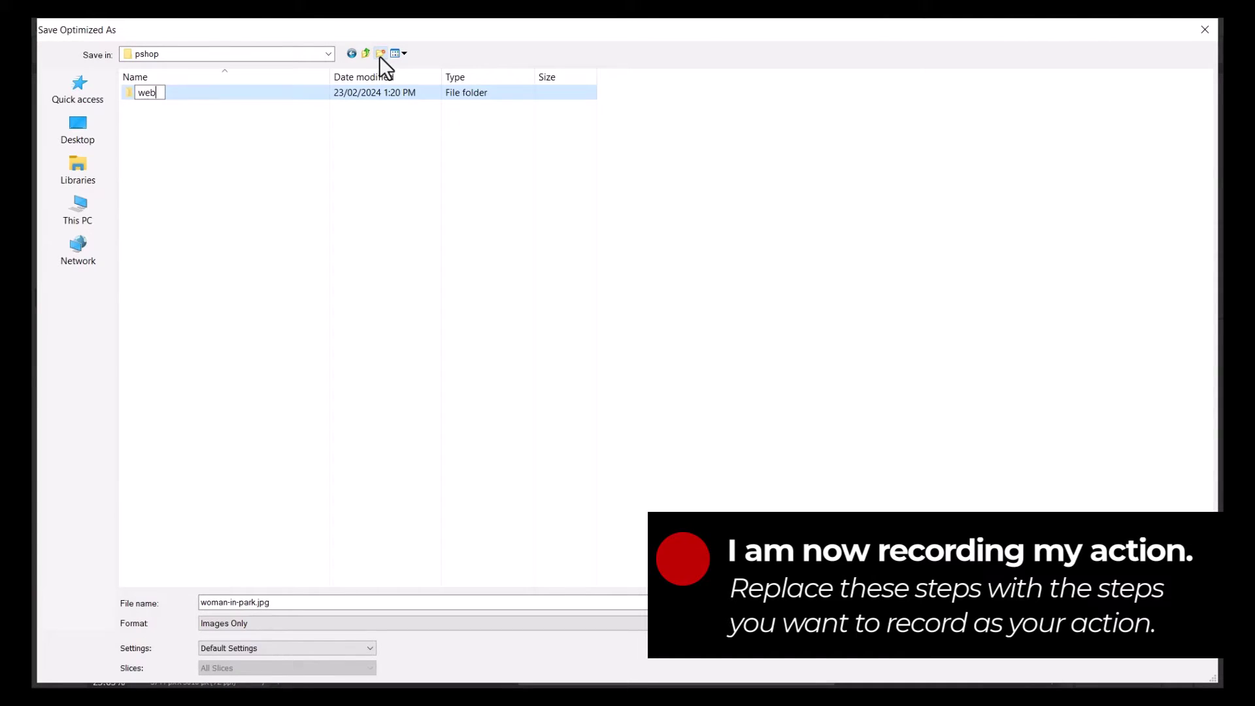
{"action": "key", "text": "Return"}
{"action": "double_click", "coordinate": [168, 95]}
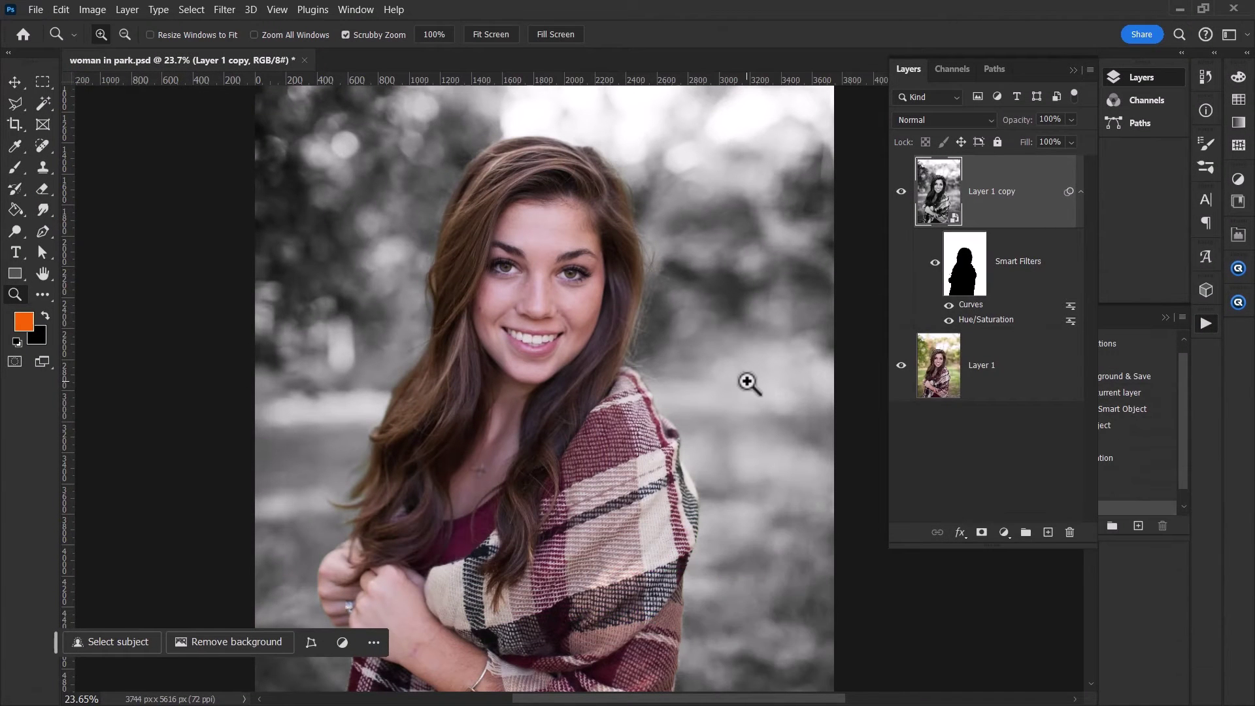
Check the recorded steps, stop recording, and select the Greyscale Background & Save action.
{"action": "left_click", "coordinate": [1073, 69]}
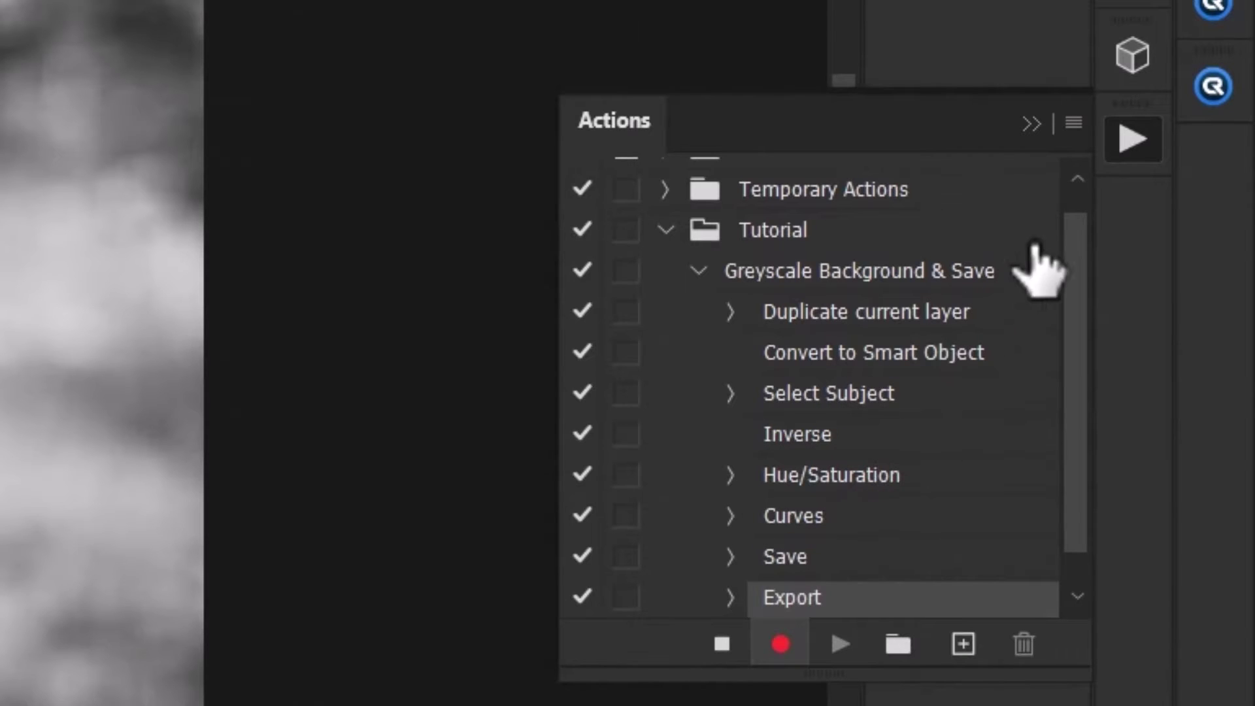
{"action": "left_click_drag", "start_coordinate": [1078, 262], "coordinate": [1075, 307]}
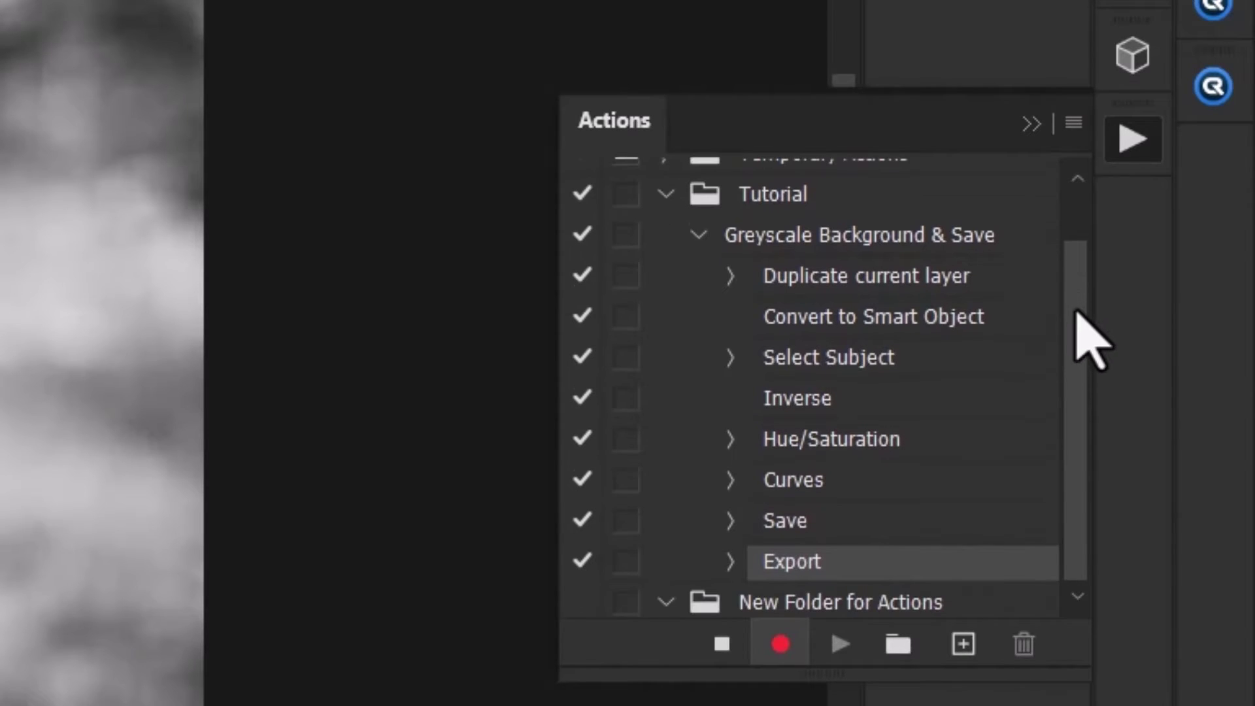
{"action": "left_click", "coordinate": [807, 363]}
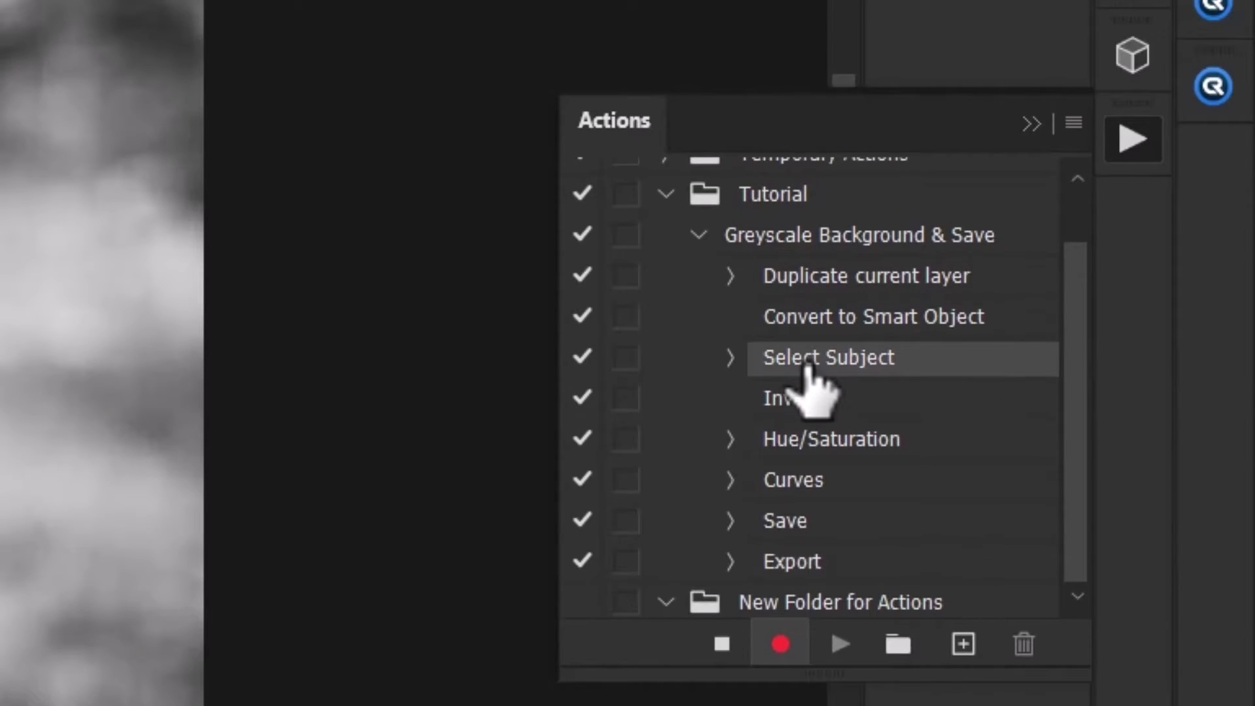
{"action": "left_click", "coordinate": [721, 644]}
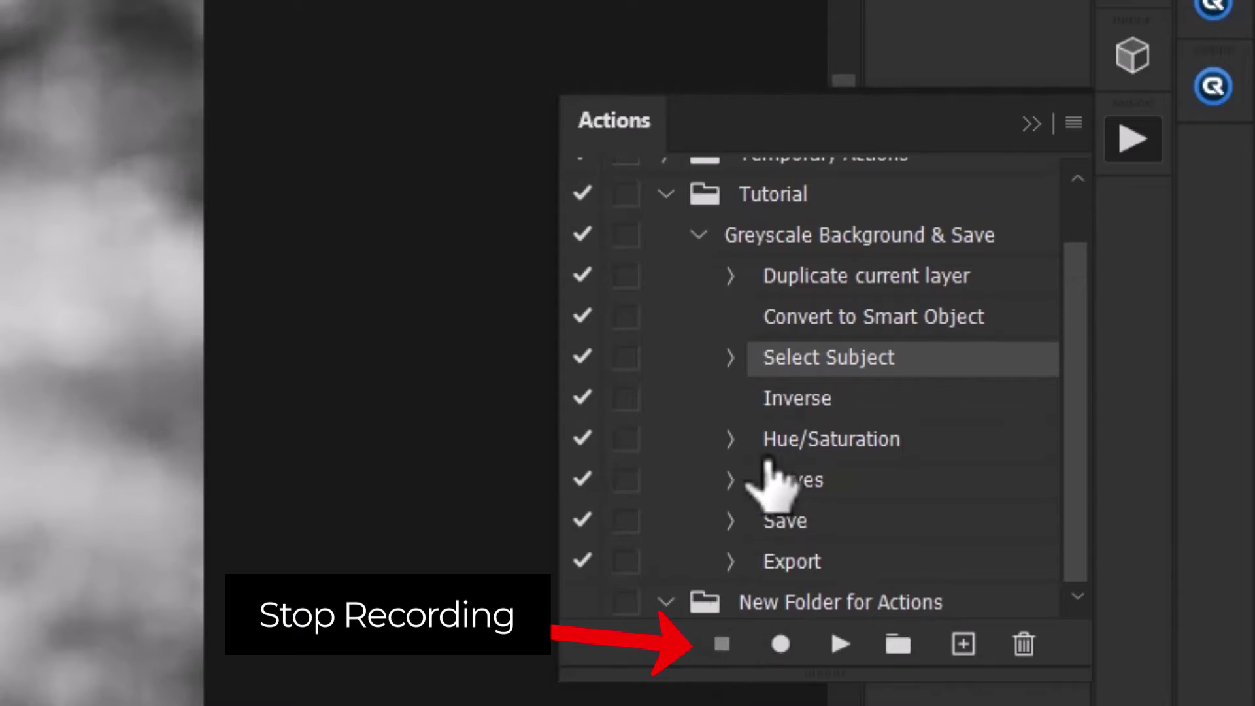
{"action": "left_click", "coordinate": [810, 237]}
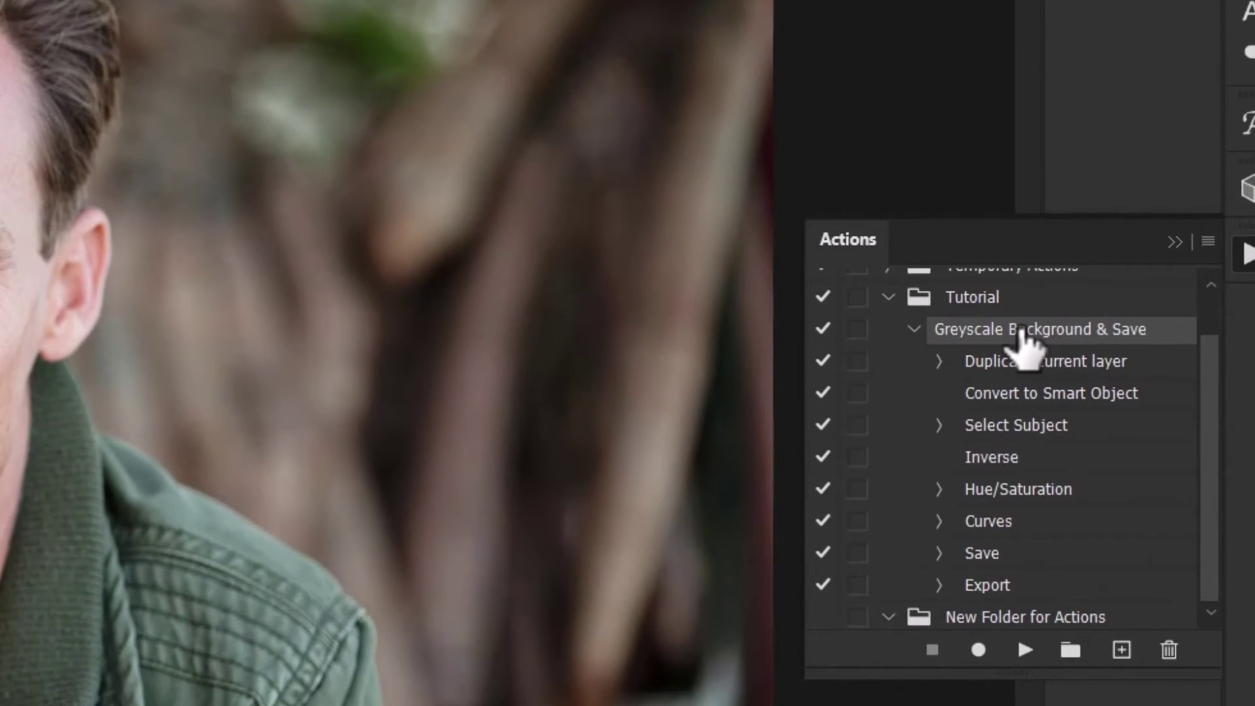
Review the Select Subject, Hue/Saturation and Duplicate layer steps, then select the whole Greyscale Background & Save action.
{"action": "left_click", "coordinate": [1012, 428]}
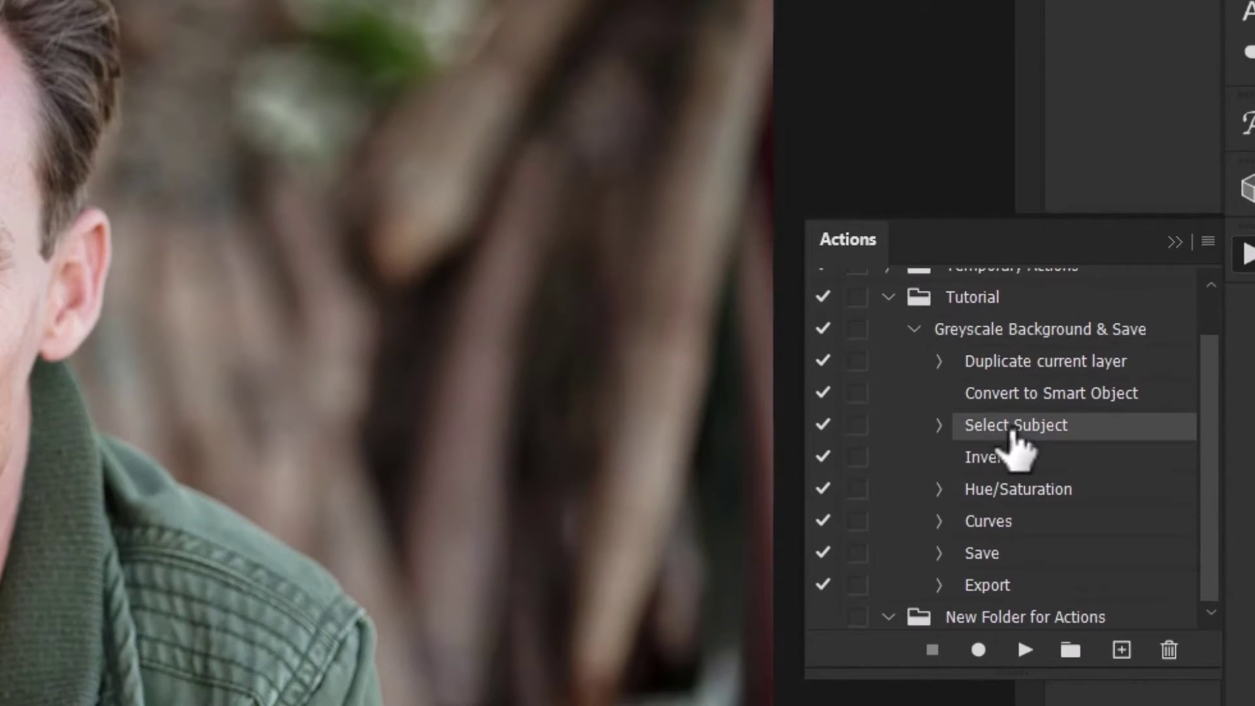
{"action": "left_click", "coordinate": [997, 491]}
{"action": "left_click", "coordinate": [995, 366]}
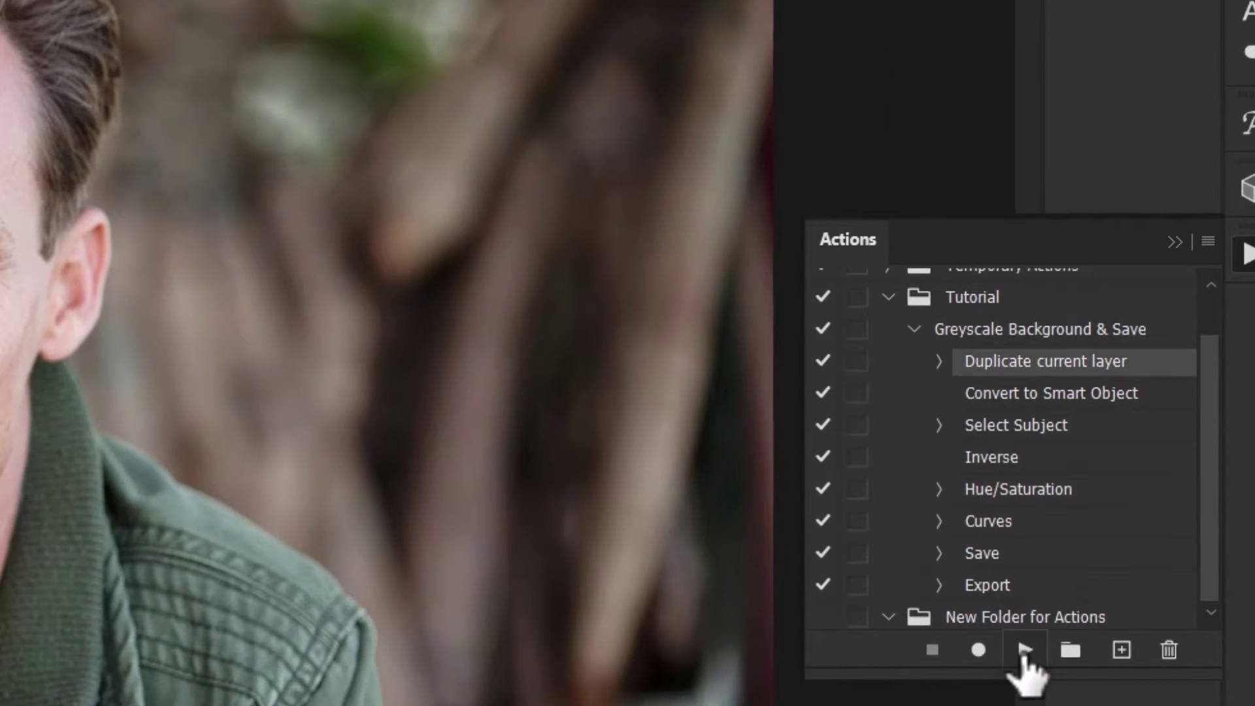
{"action": "left_click", "coordinate": [989, 333]}
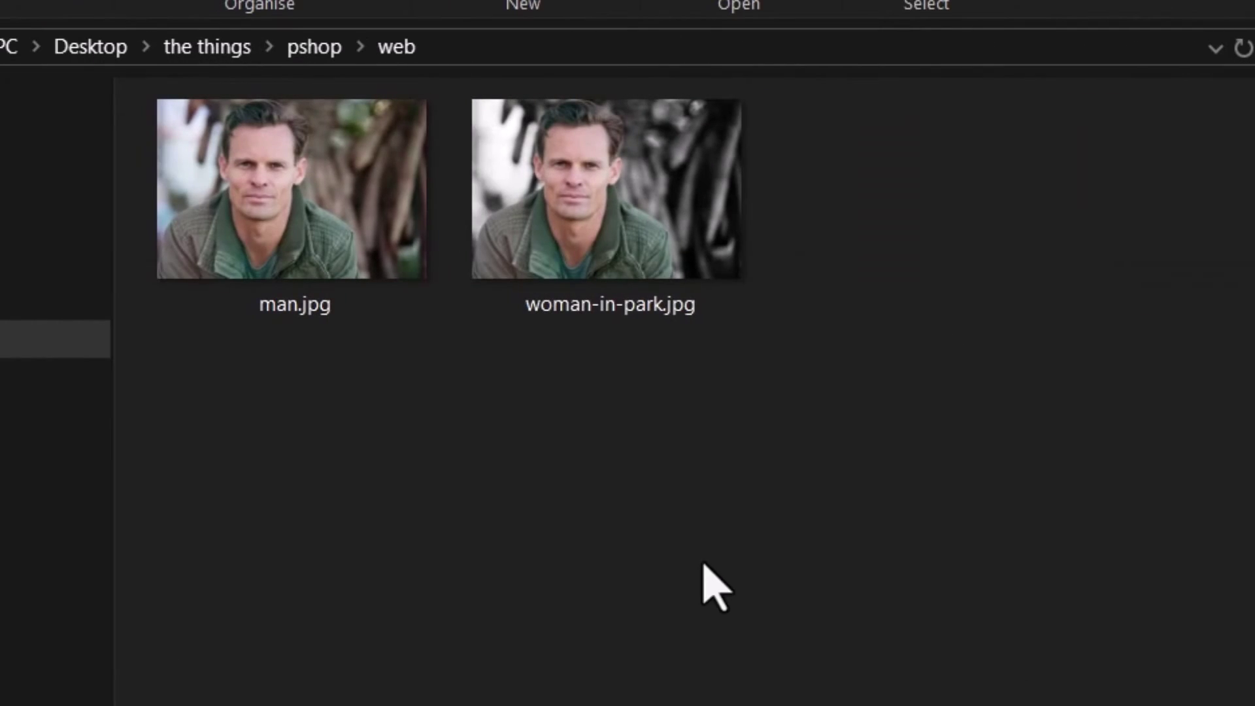
Go up from the web folder to pshop, where woman in park.psd is 181 MB.
{"action": "mouse_move", "coordinate": [504, 126]}
{"action": "left_click", "coordinate": [307, 47]}
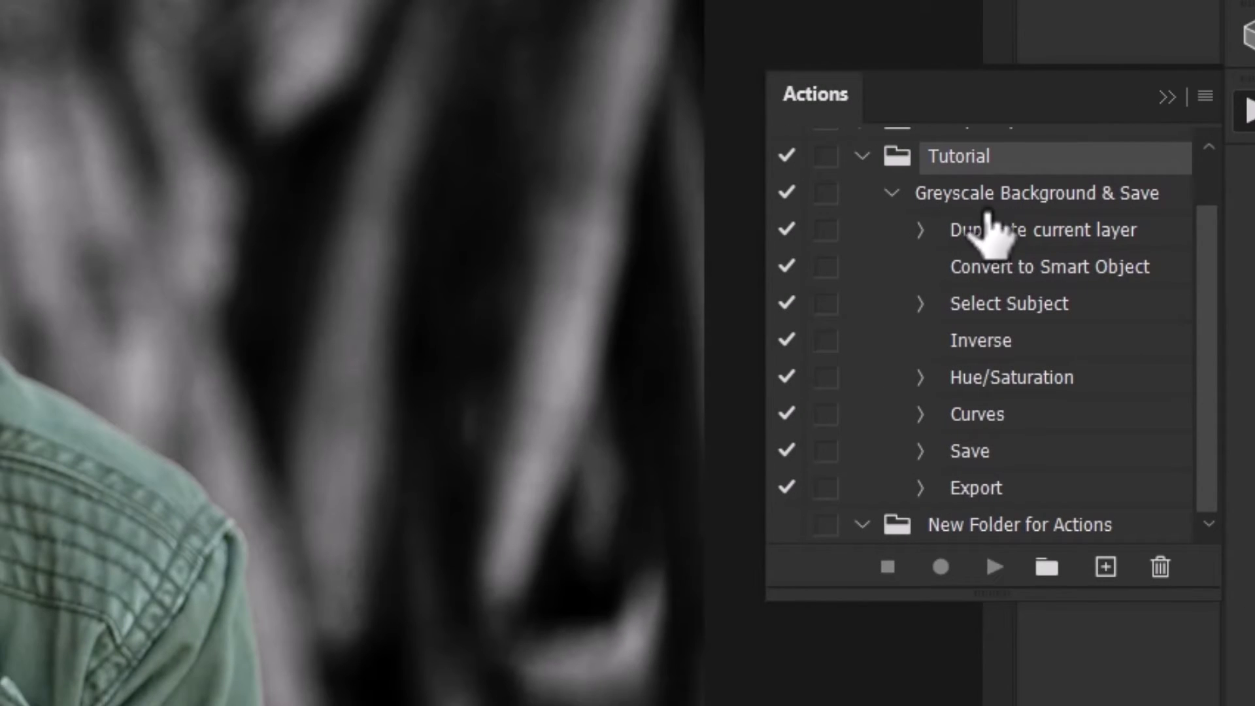
Delete the recorded Save step from the action and select the Curves step before it.
{"action": "left_click", "coordinate": [980, 458]}
{"action": "left_click", "coordinate": [921, 451]}
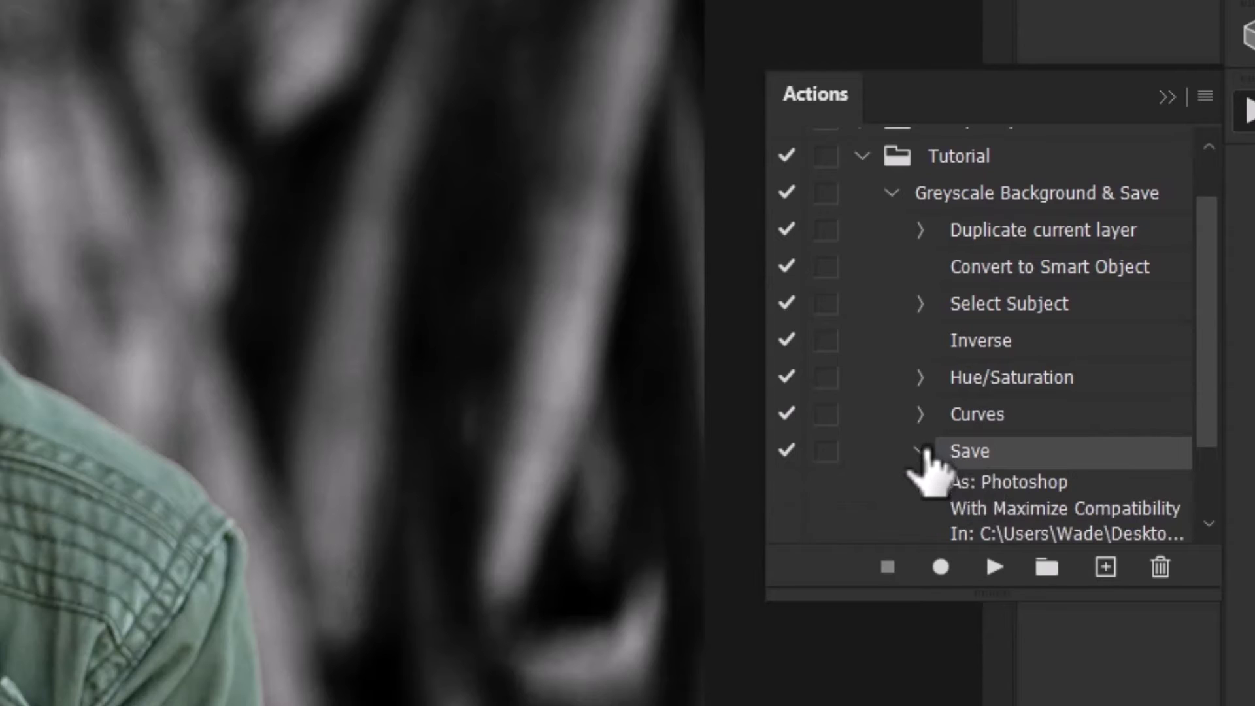
{"action": "scroll", "coordinate": [1031, 518], "scroll_direction": "down", "scroll_amount": 1}
{"action": "left_click", "coordinate": [921, 414]}
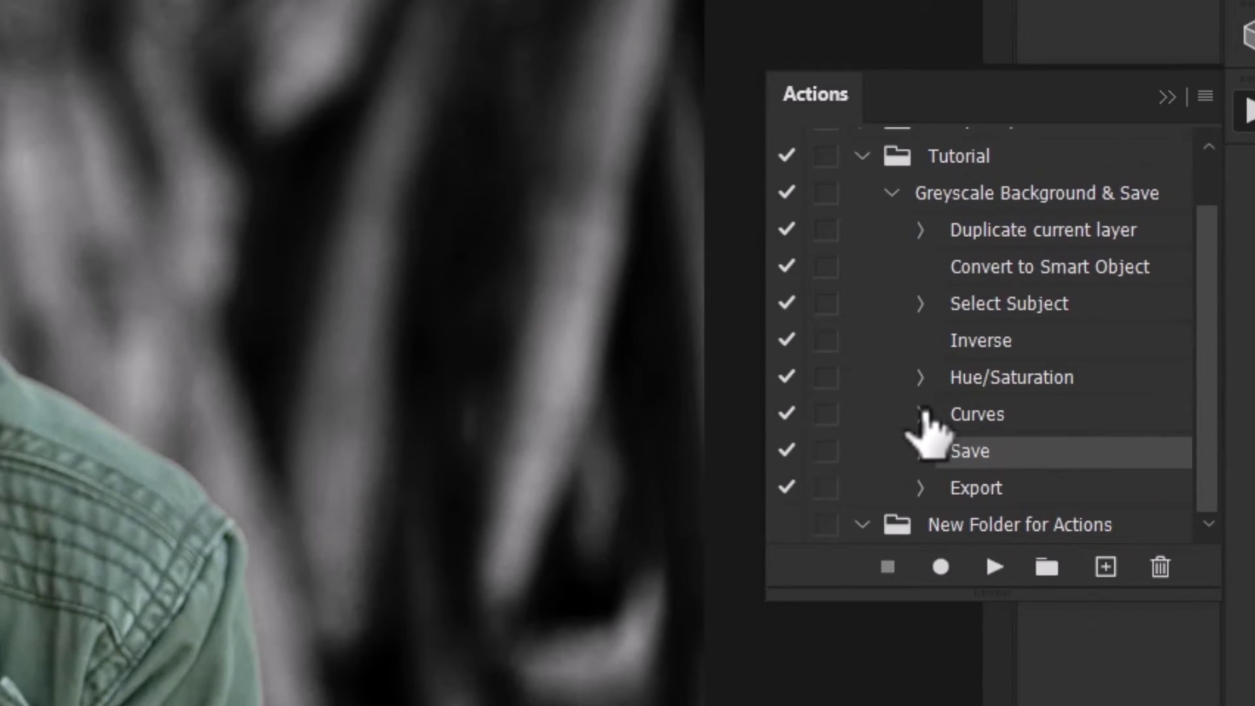
{"action": "left_click", "coordinate": [1160, 567]}
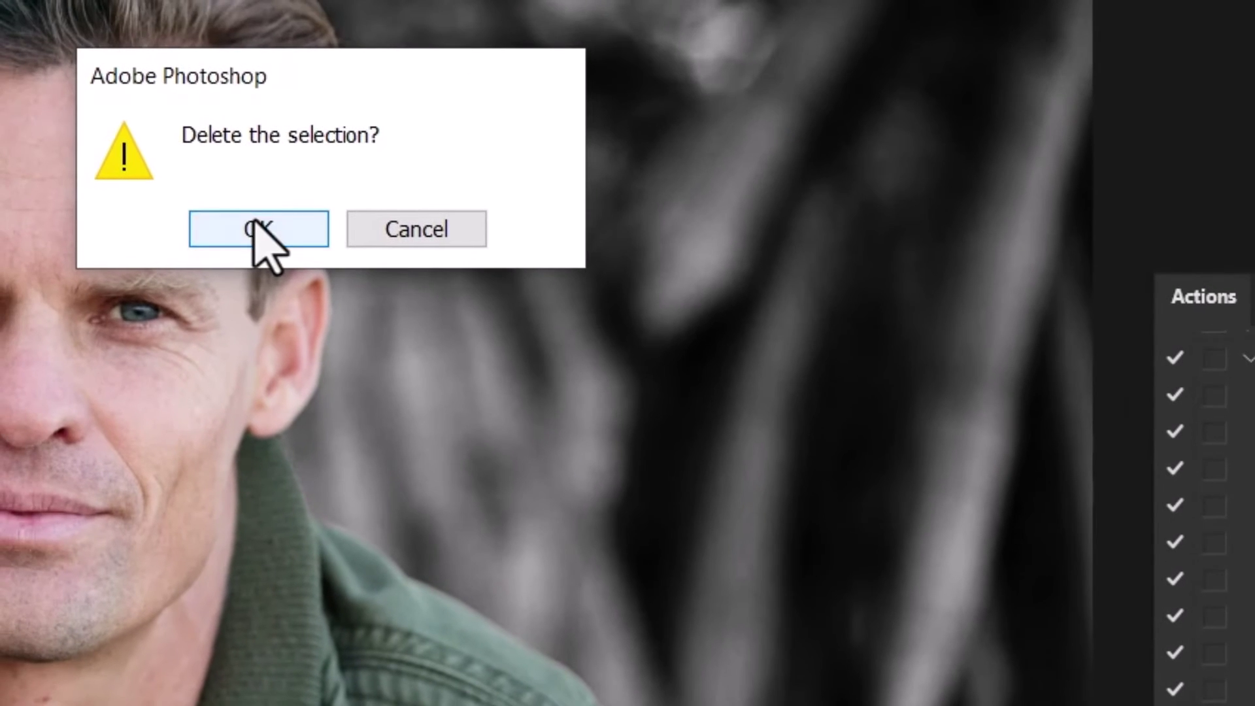
{"action": "left_click", "coordinate": [245, 225]}
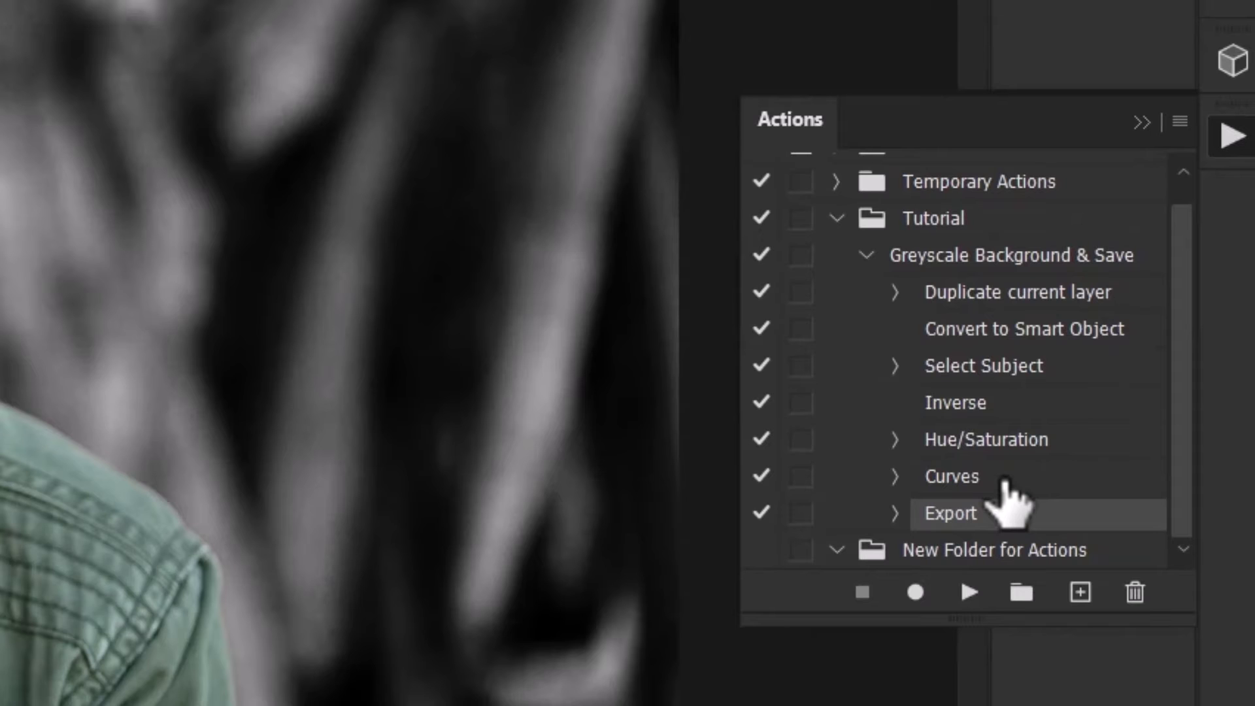
{"action": "left_click", "coordinate": [1005, 480]}
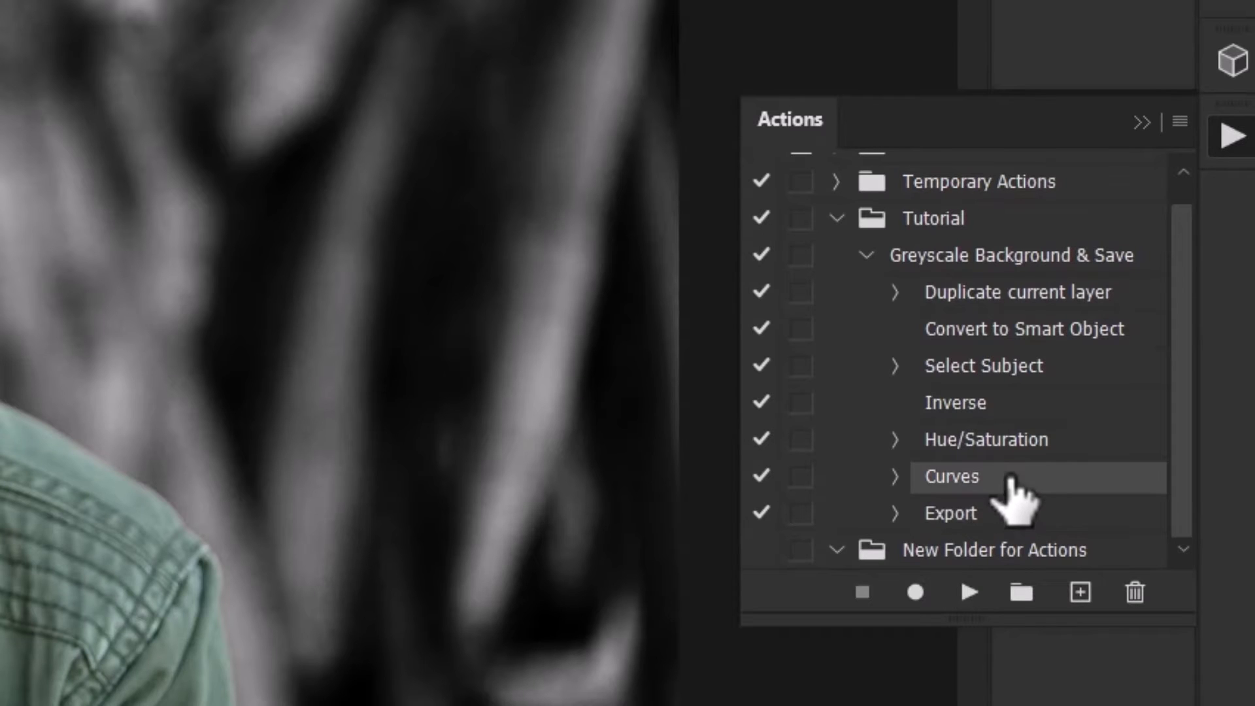
Record a File > Save a Copy step saving as Photoshop PSD with maximize compatibility.
{"action": "left_click", "coordinate": [914, 592]}
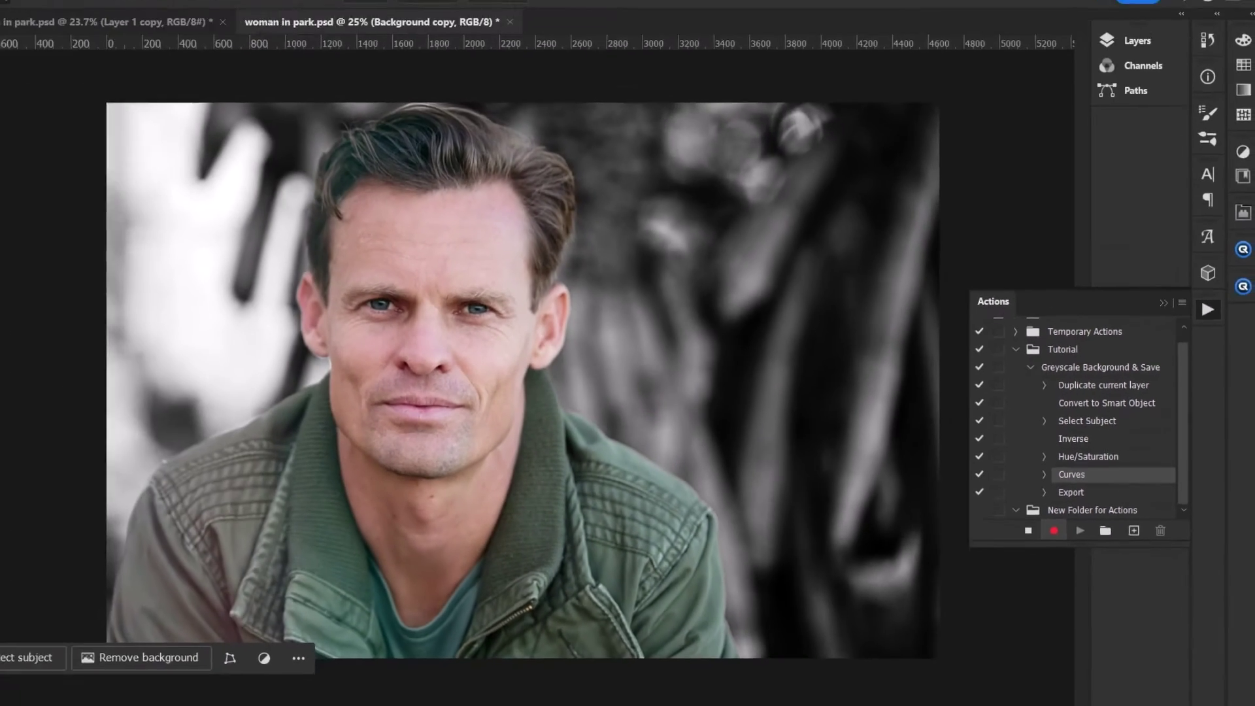
{"action": "left_click", "coordinate": [35, 9]}
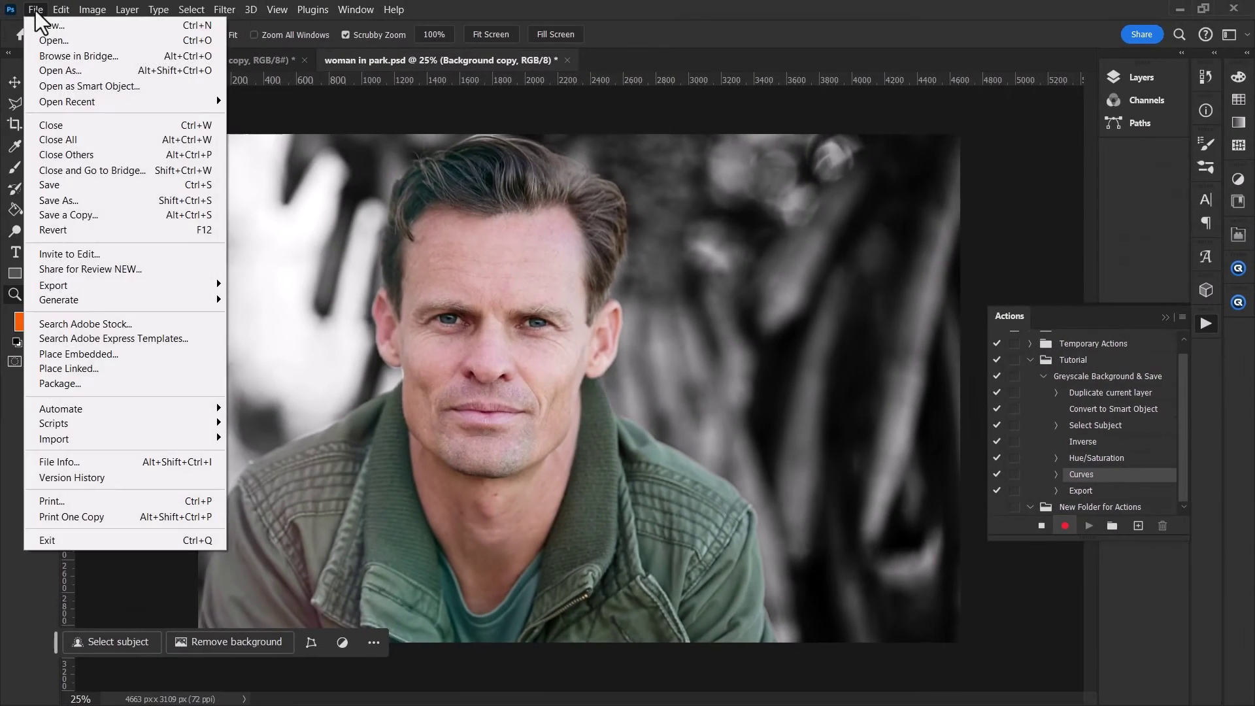
{"action": "left_click", "coordinate": [68, 216]}
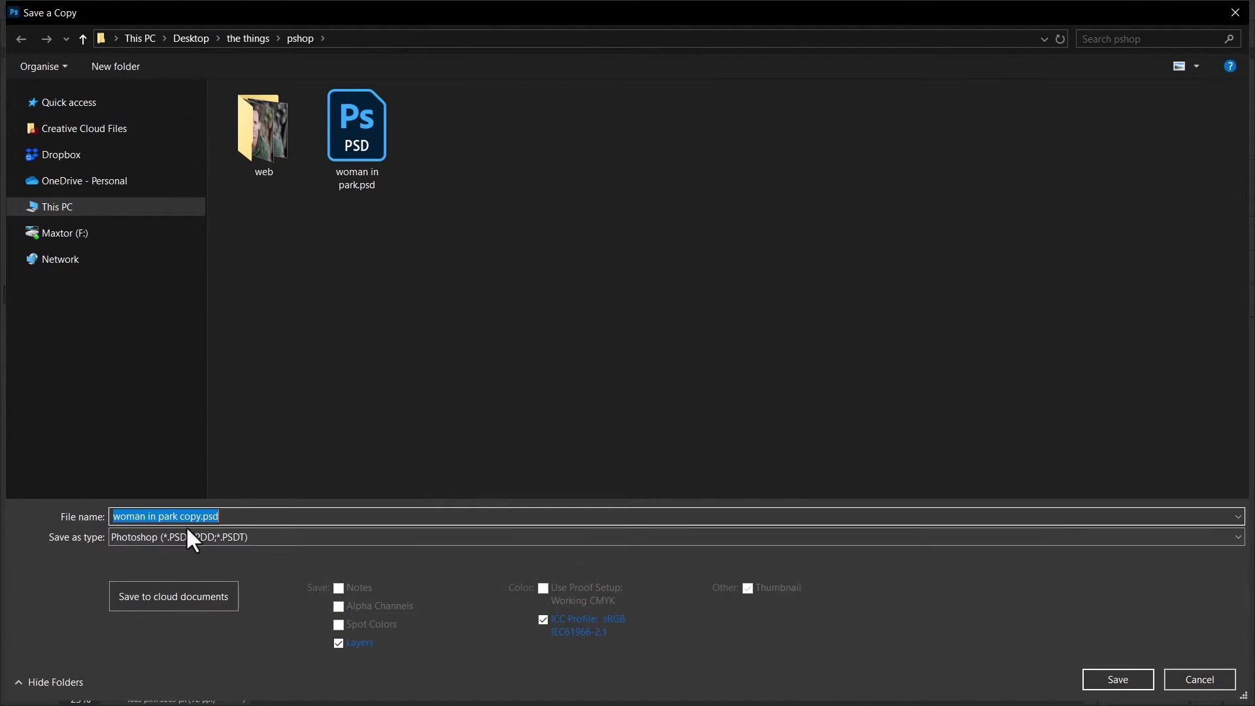
{"action": "left_click", "coordinate": [1140, 686]}
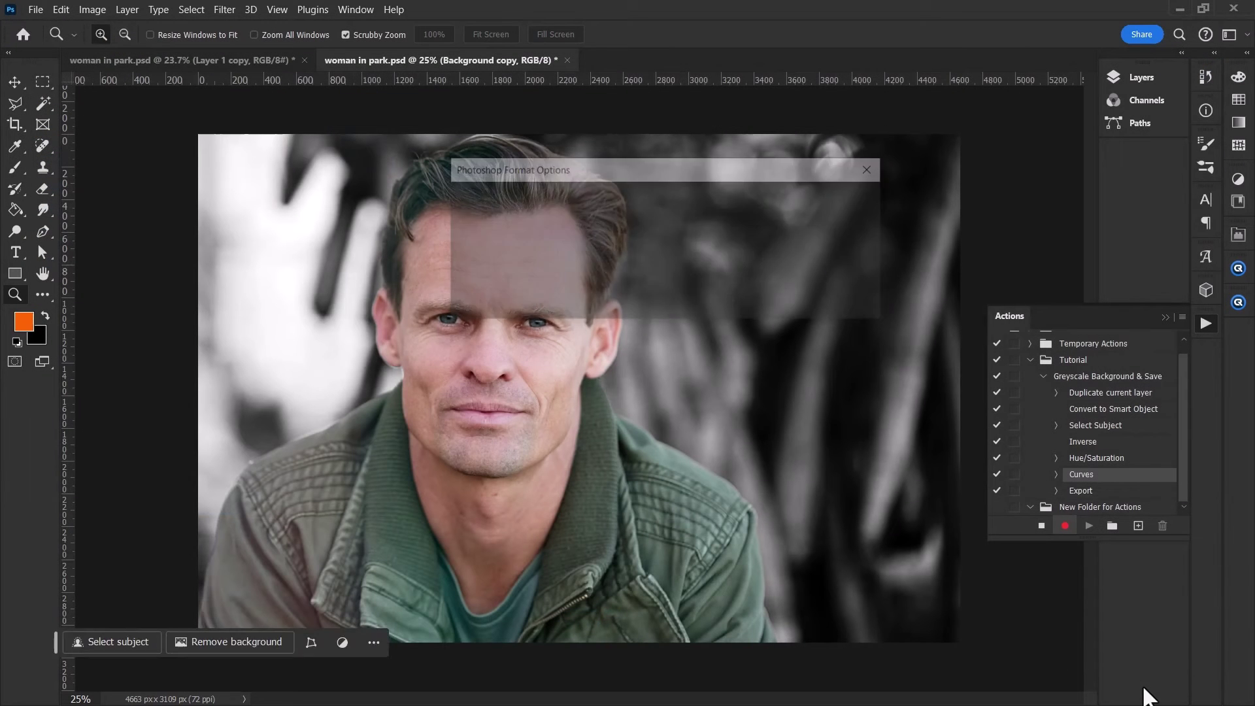
{"action": "left_click", "coordinate": [864, 201]}
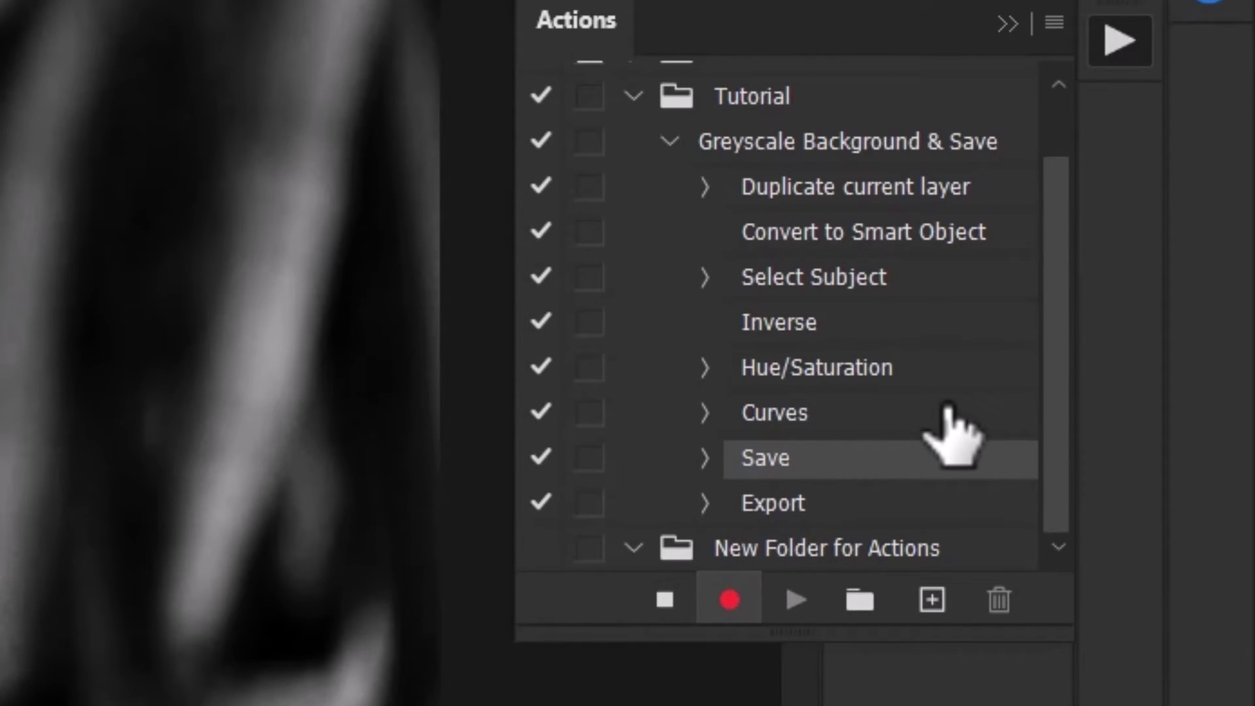
{"action": "left_click", "coordinate": [665, 599]}
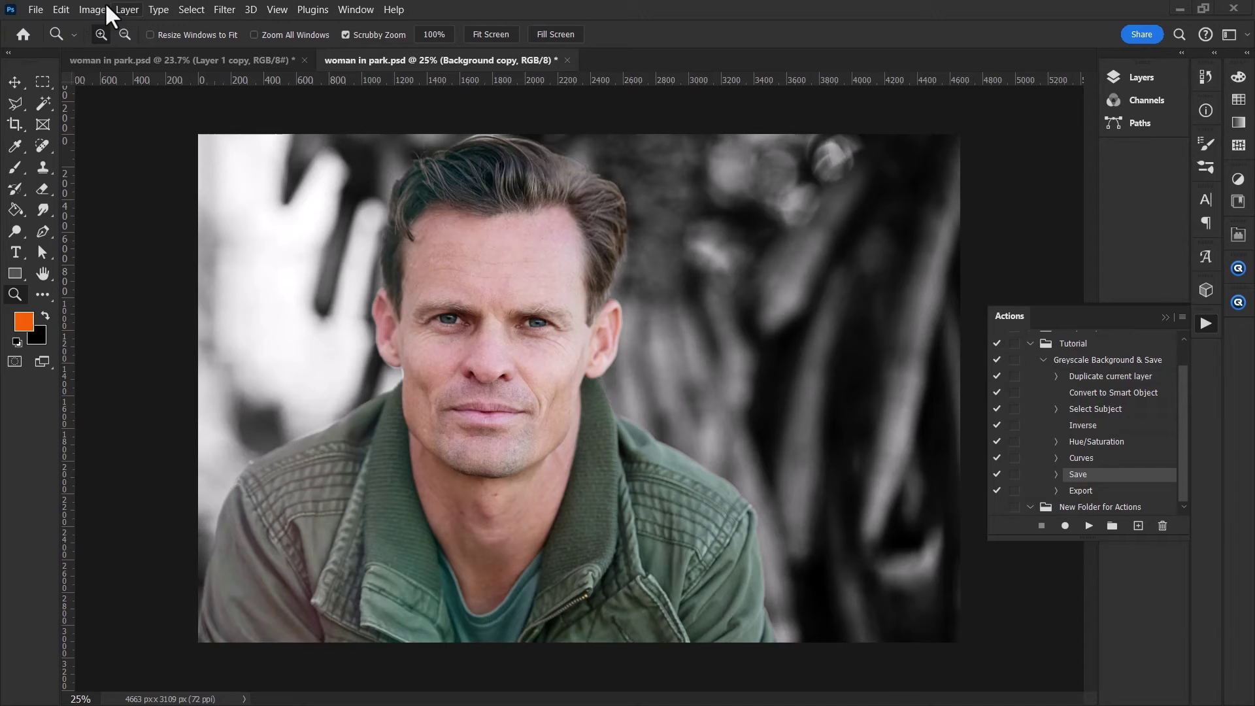
Open File Explorer to check the five JPG portraits in pshop's 'all' folder.
{"action": "key", "text": "super+e"}
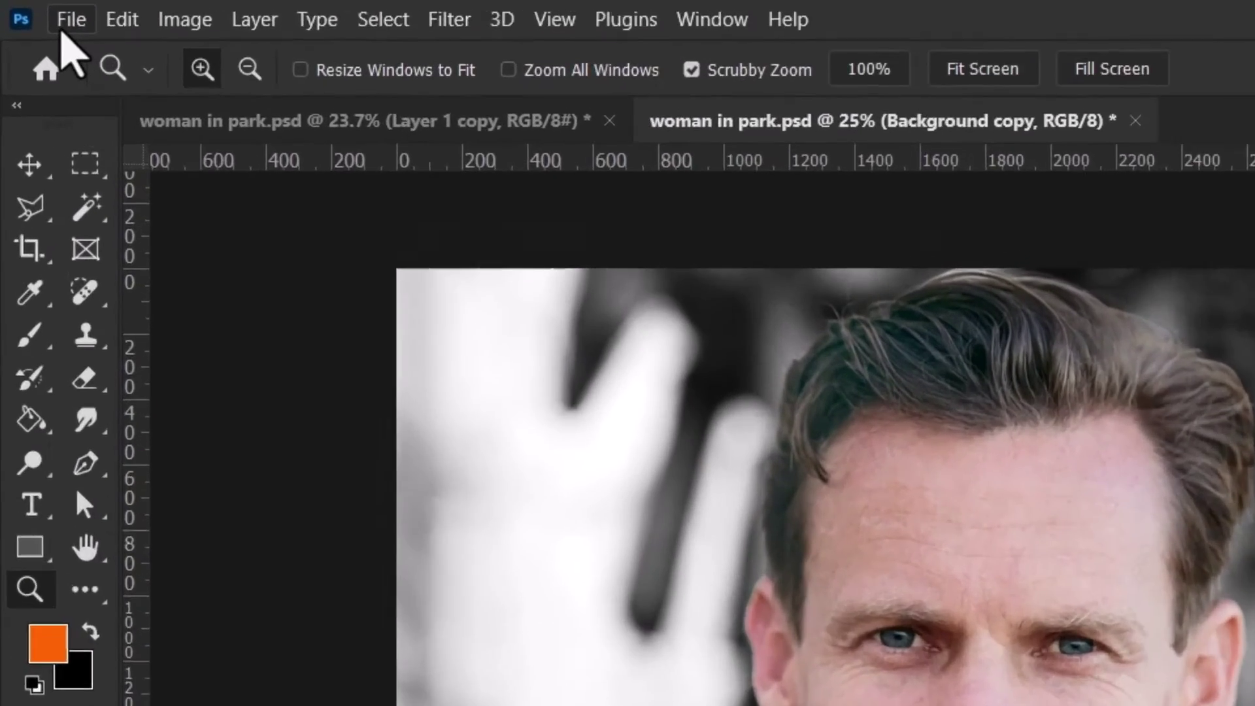
Open File > Automate > Batch and set it to the Tutorial set's Greyscale Background & Save action.
{"action": "left_click", "coordinate": [37, 10]}
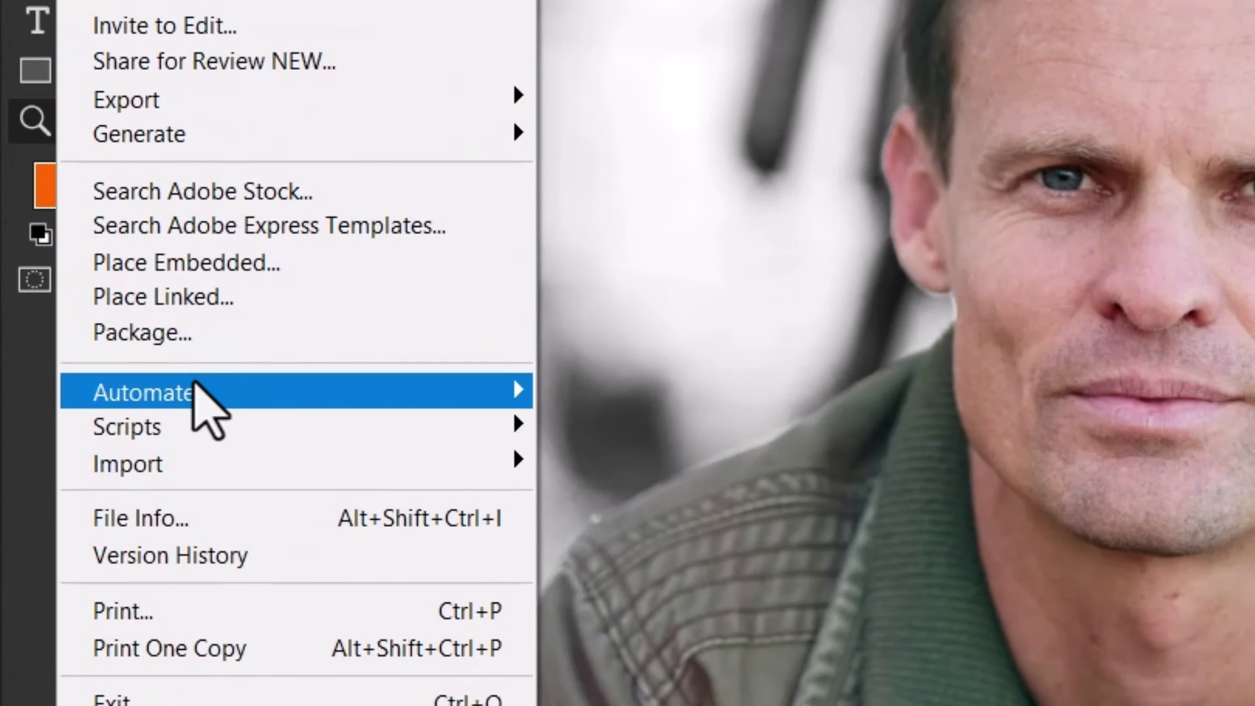
{"action": "mouse_move", "coordinate": [211, 395]}
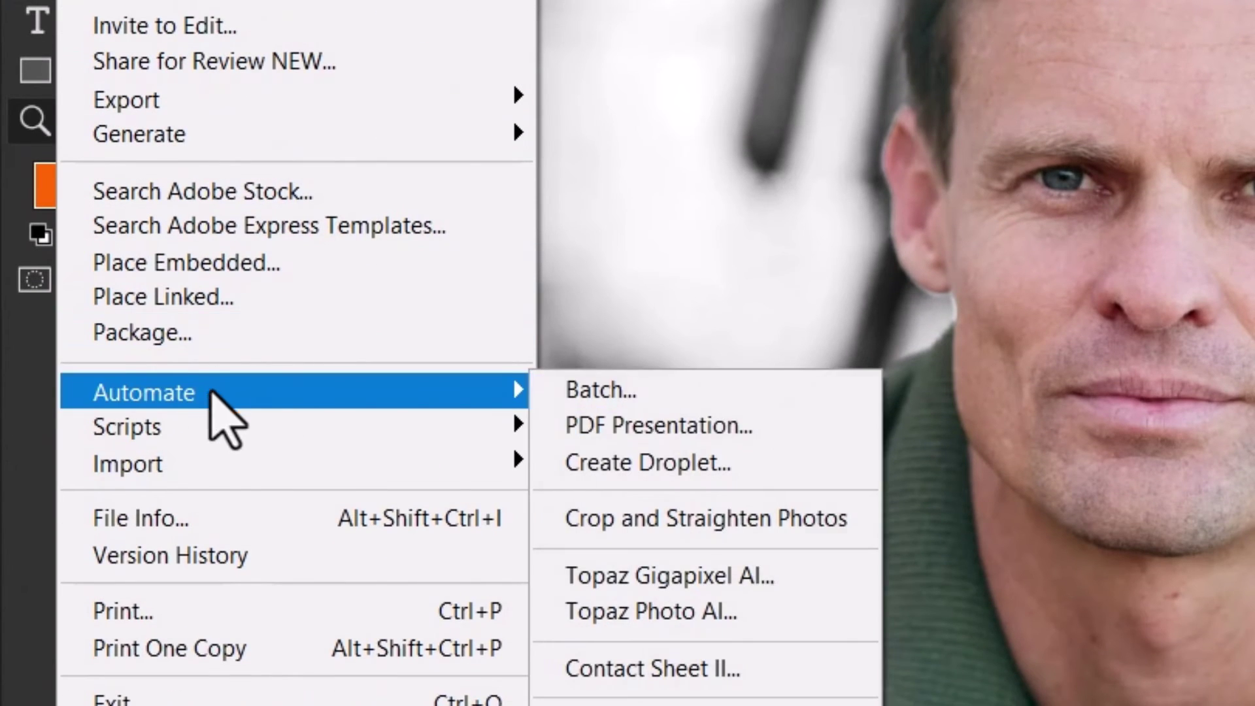
{"action": "left_click", "coordinate": [621, 394]}
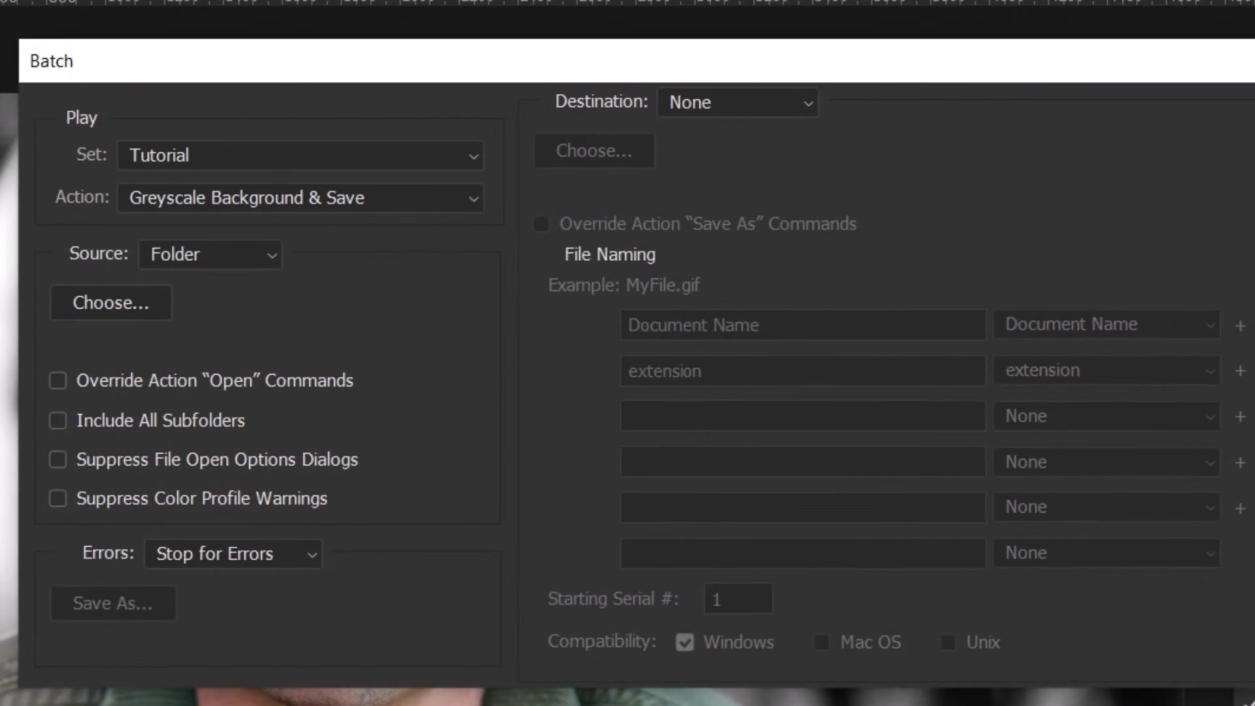
{"action": "left_click", "coordinate": [180, 162]}
{"action": "left_click", "coordinate": [258, 183]}
{"action": "left_click", "coordinate": [235, 200]}
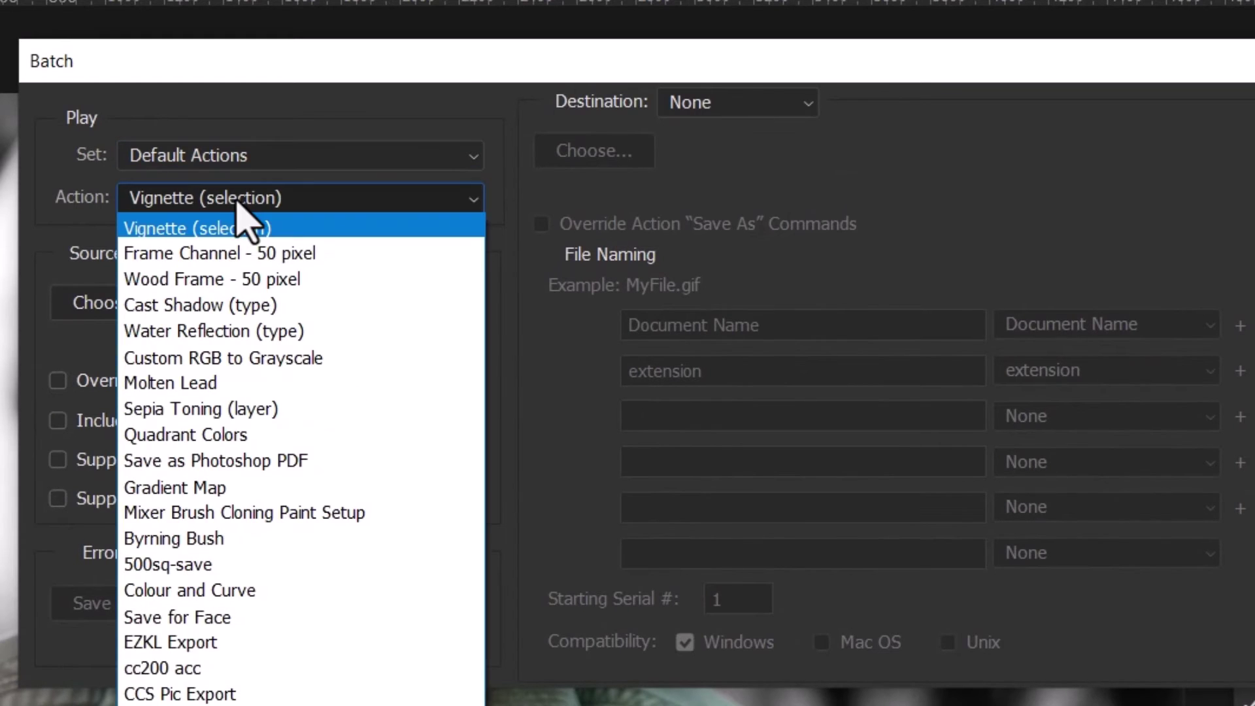
{"action": "left_click", "coordinate": [238, 203]}
{"action": "left_click", "coordinate": [196, 157]}
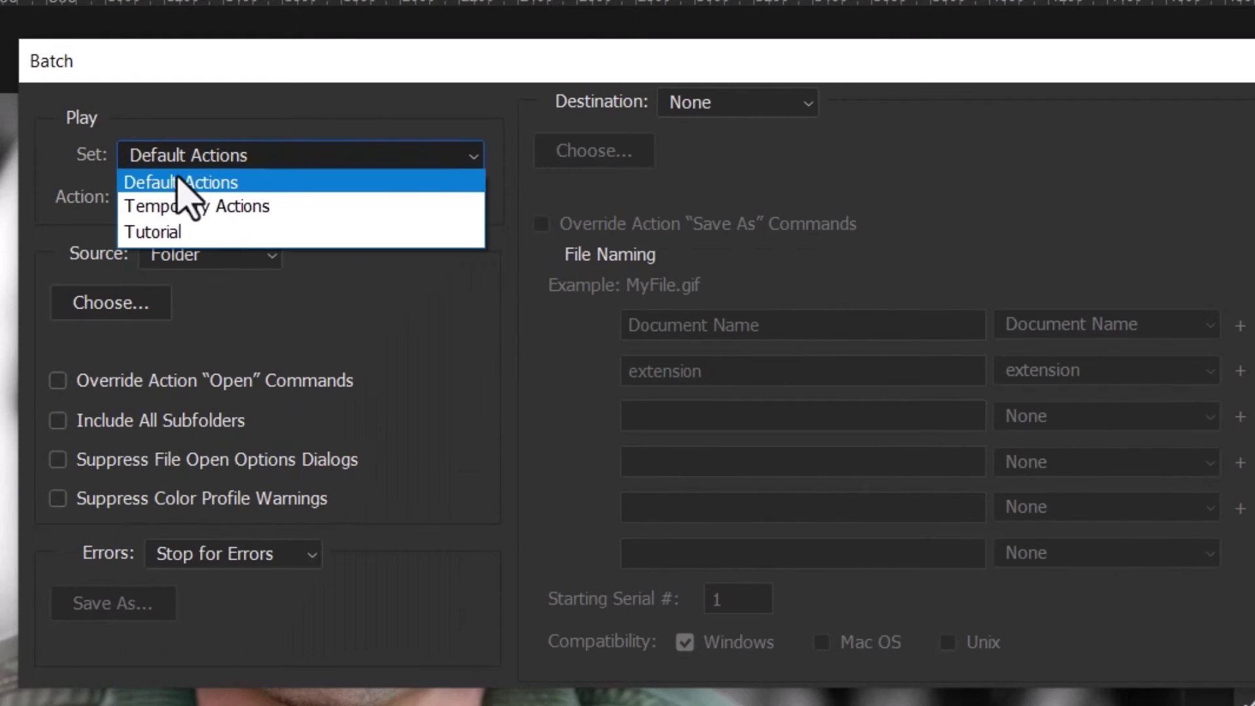
{"action": "left_click", "coordinate": [150, 232]}
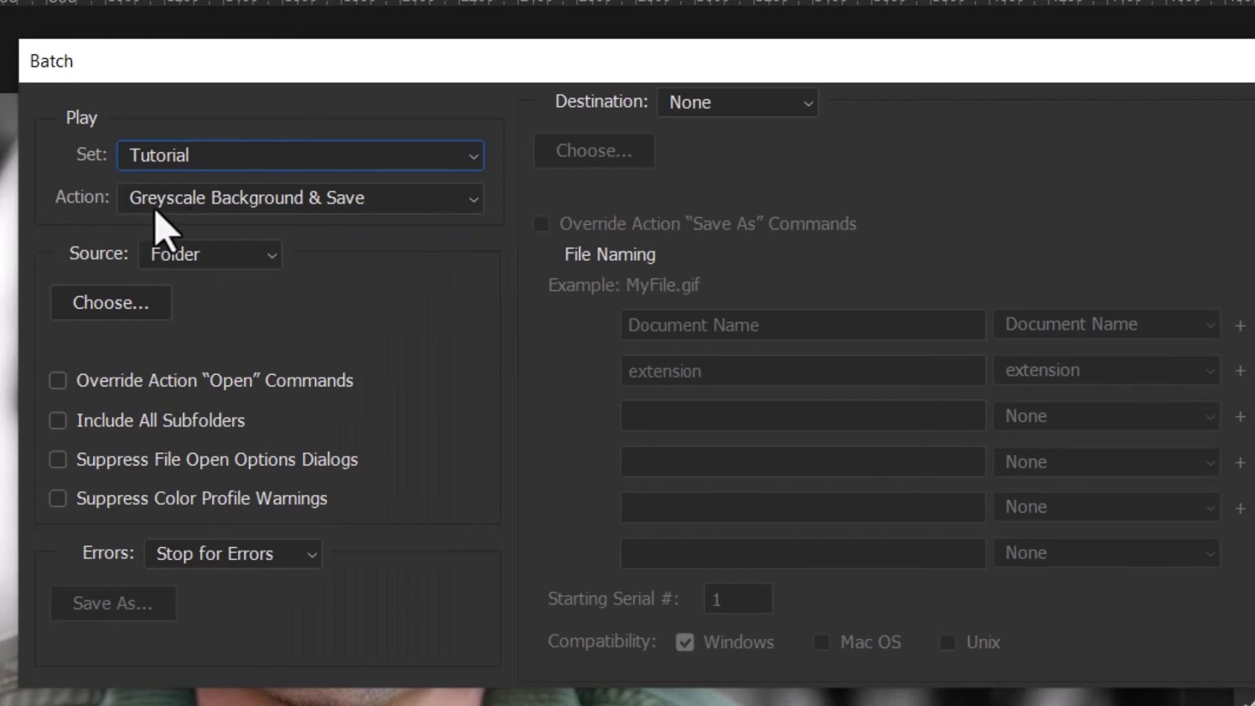
{"action": "left_click", "coordinate": [241, 207]}
{"action": "left_click", "coordinate": [175, 227]}
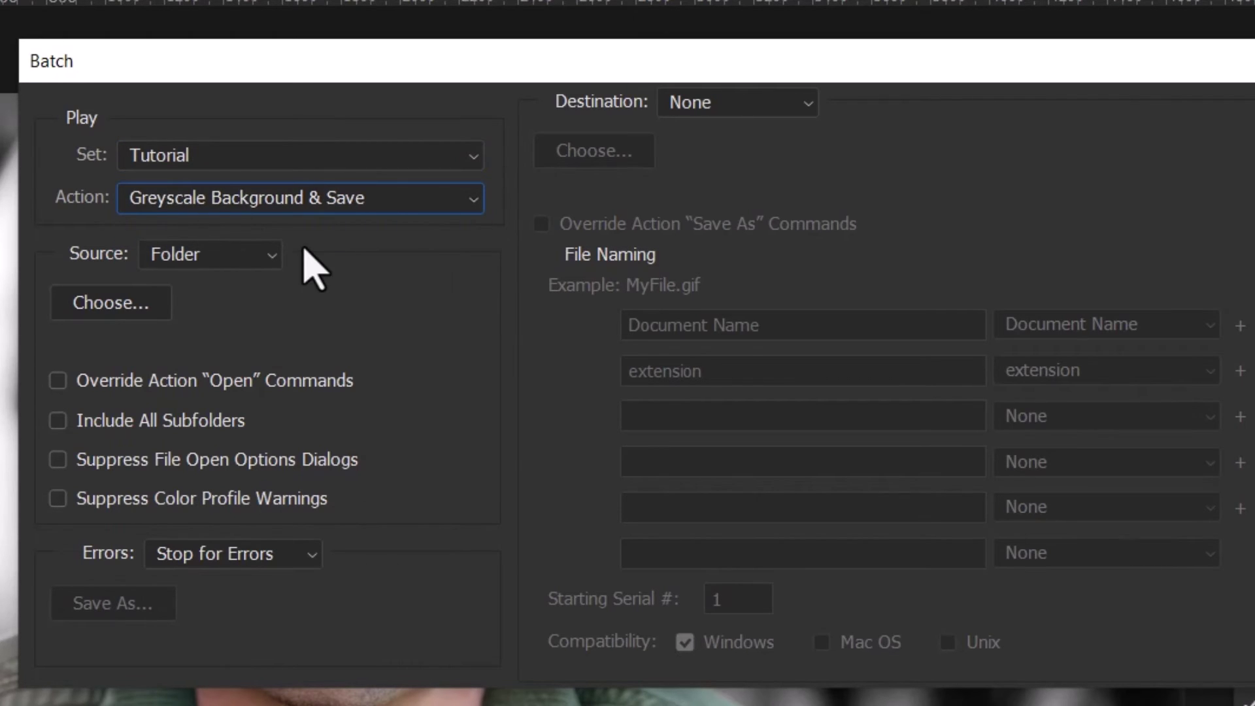
Choose the pshop folder's 'all' subfolder as the batch source folder.
{"action": "left_click", "coordinate": [116, 313]}
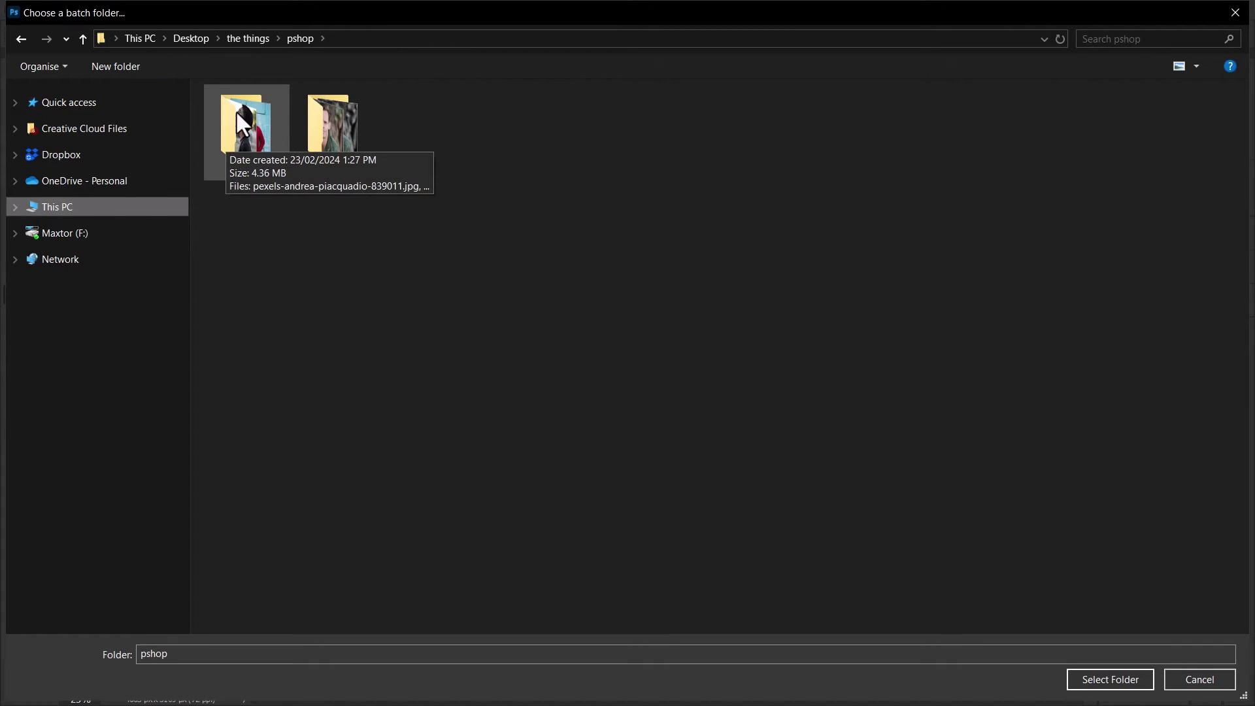
{"action": "double_click", "coordinate": [258, 143]}
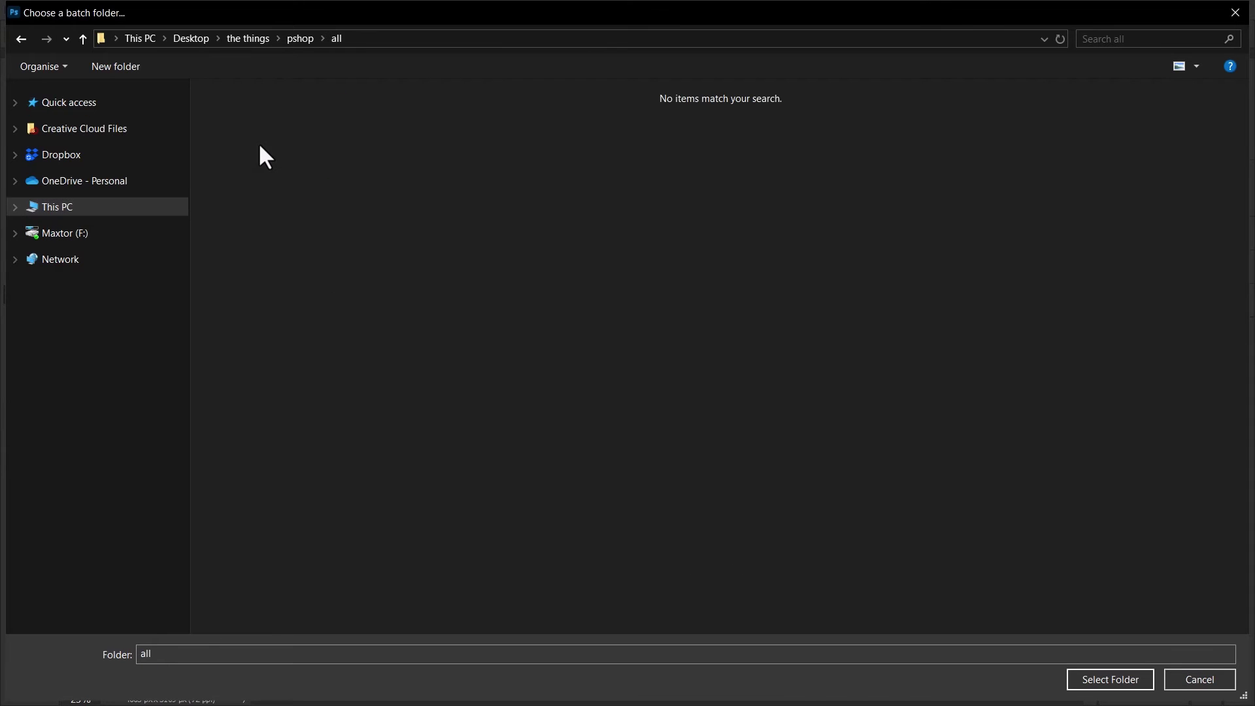
{"action": "left_click", "coordinate": [1128, 687]}
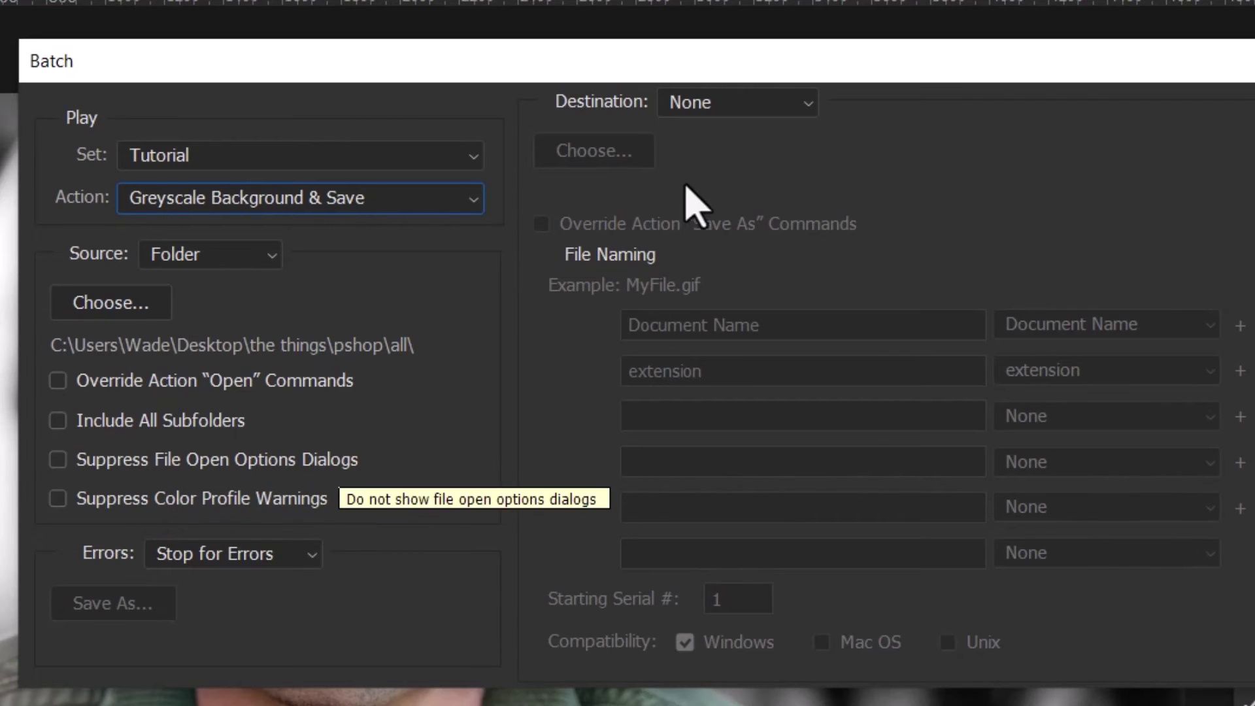
Set the batch Destination to a new folder named 'all exports' inside pshop.
{"action": "left_click", "coordinate": [732, 103]}
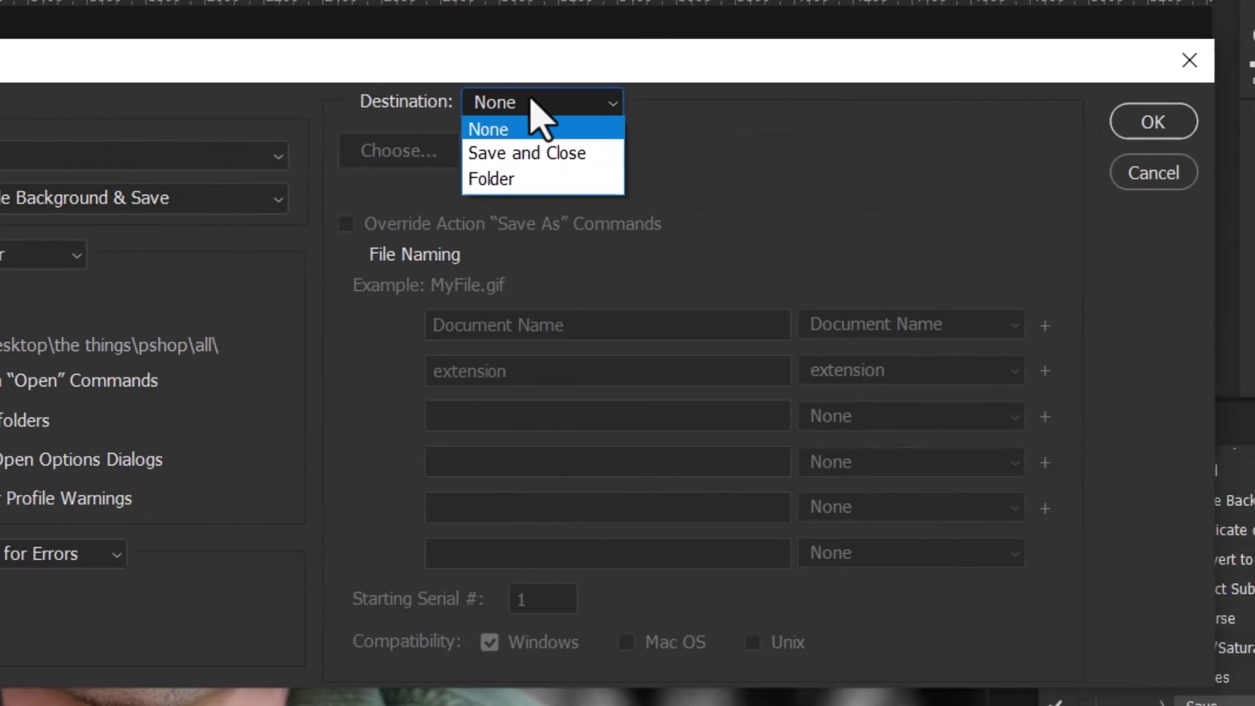
{"action": "left_click", "coordinate": [522, 184]}
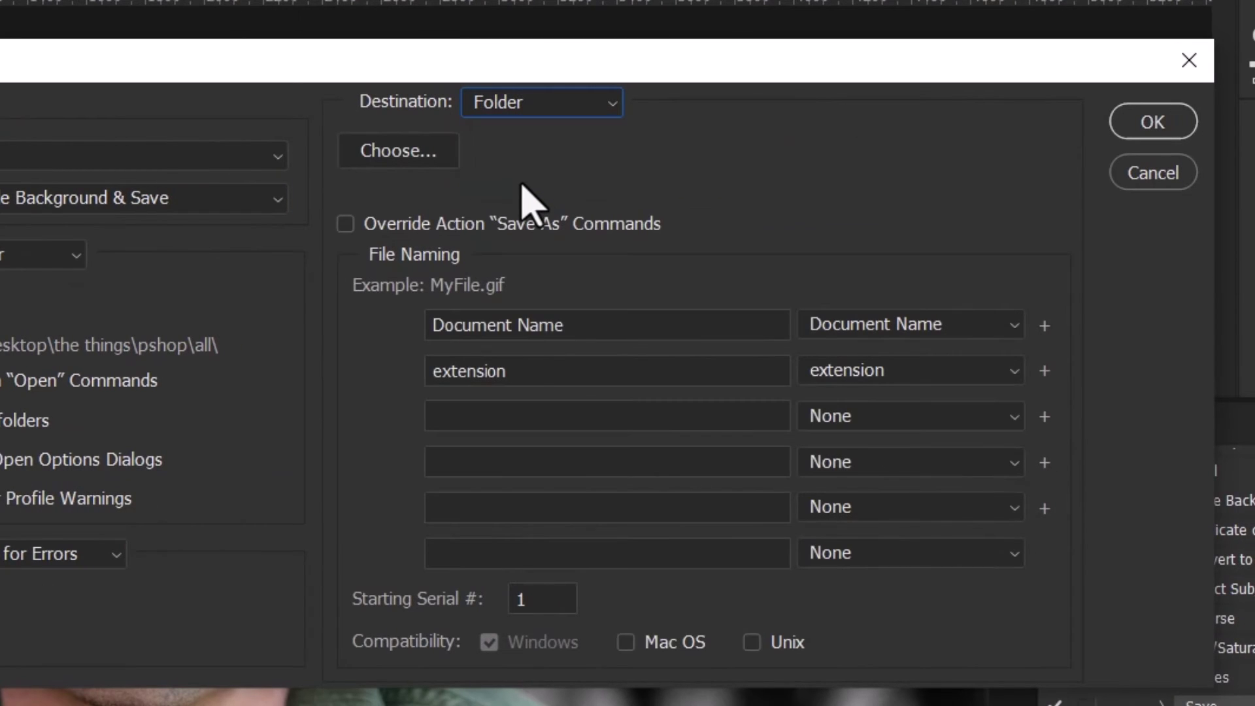
{"action": "left_click", "coordinate": [413, 164]}
{"action": "right_click", "coordinate": [366, 260]}
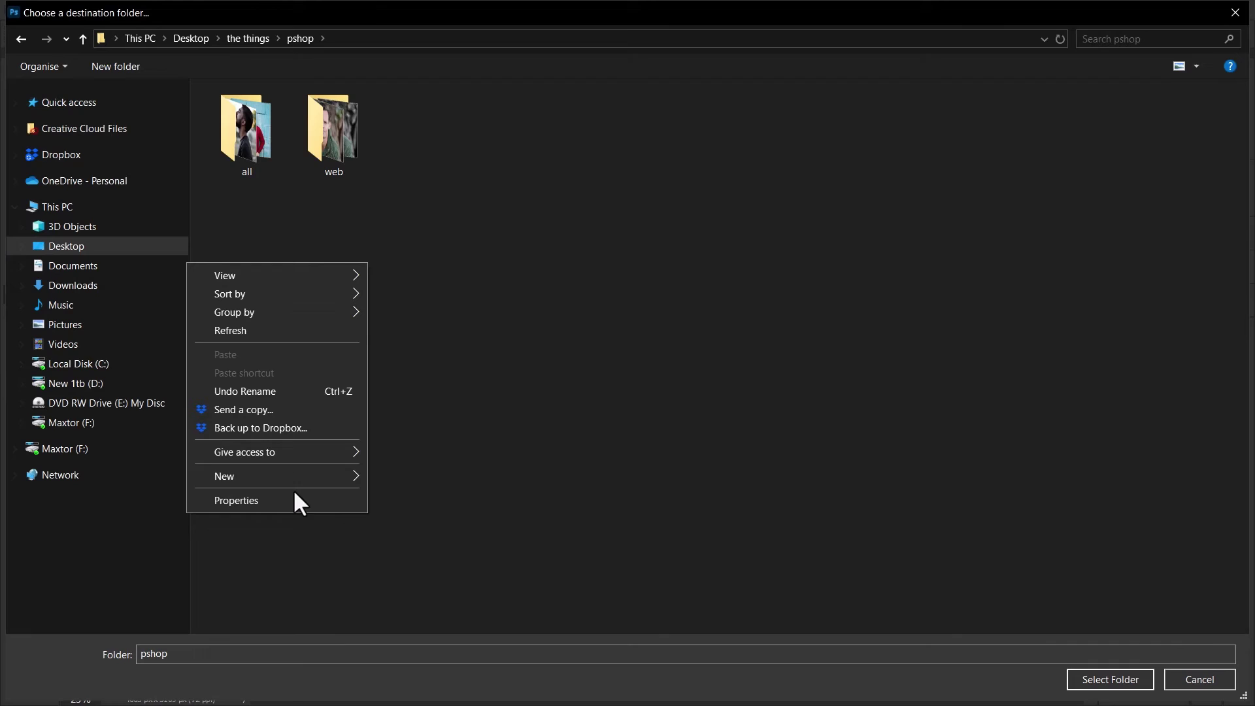
{"action": "mouse_move", "coordinate": [327, 476]}
{"action": "left_click", "coordinate": [423, 212]}
{"action": "type", "text": "all e"}
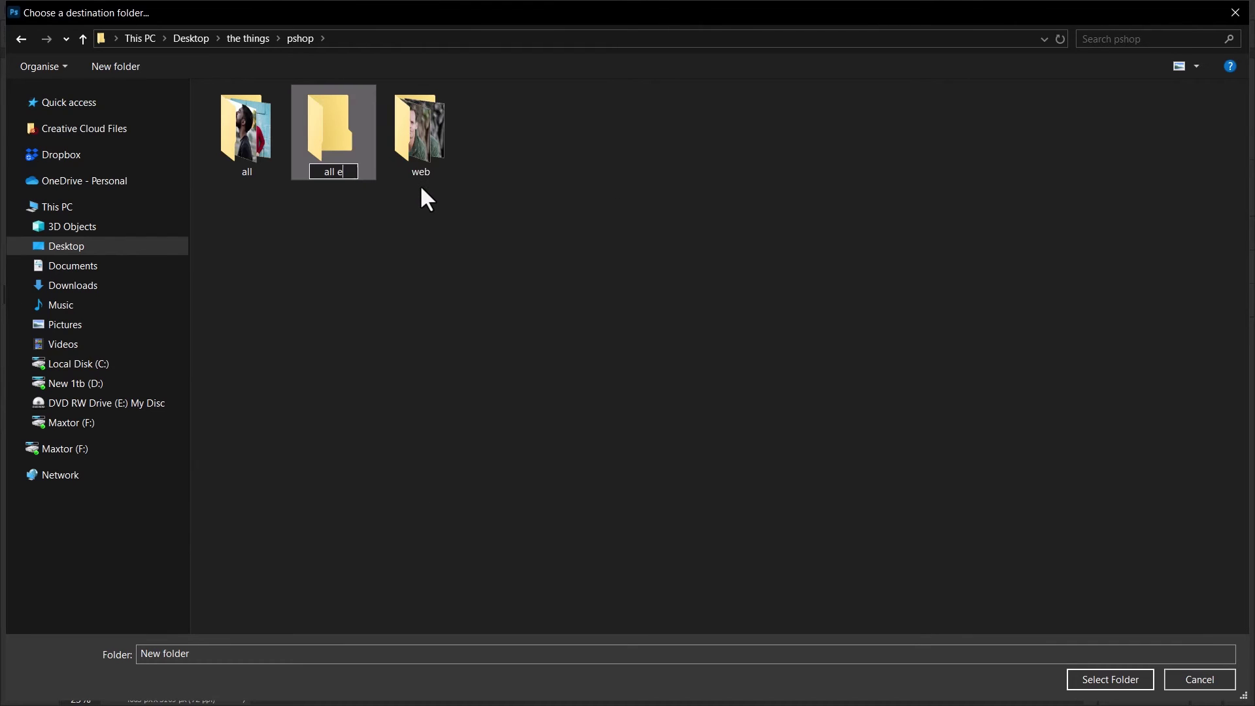
{"action": "type", "text": "xports"}
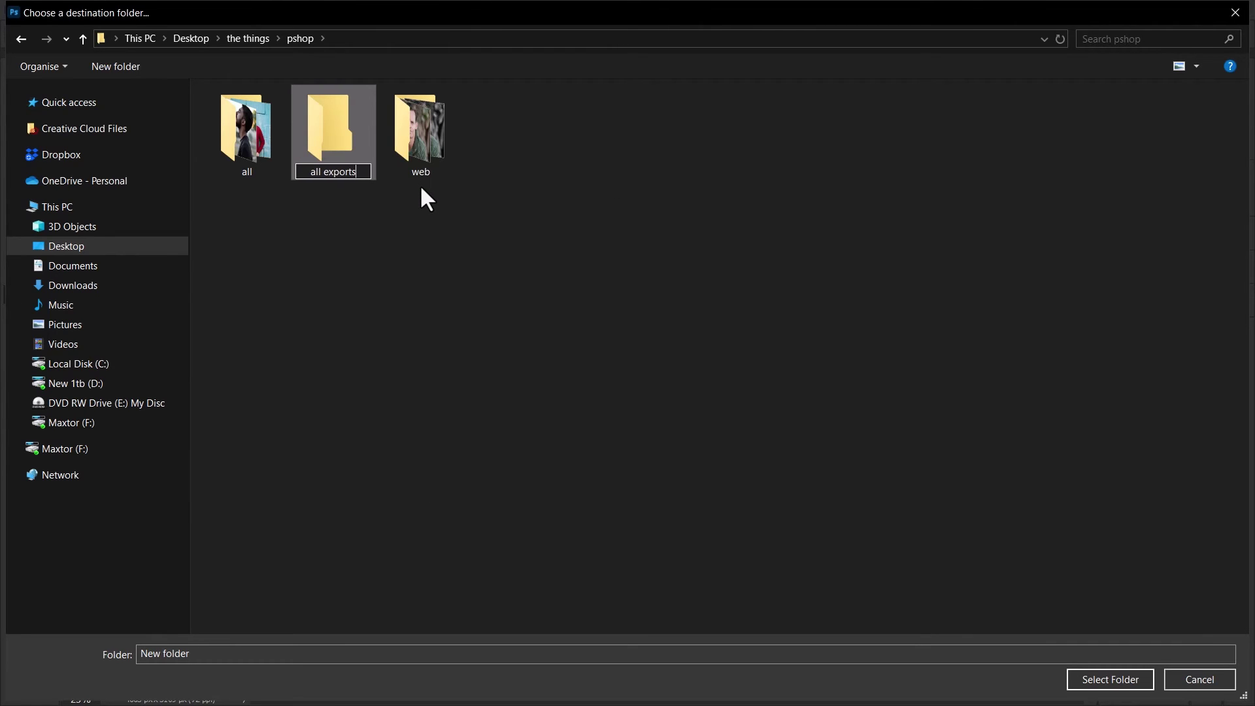
{"action": "left_click", "coordinate": [320, 134]}
{"action": "double_click", "coordinate": [315, 128]}
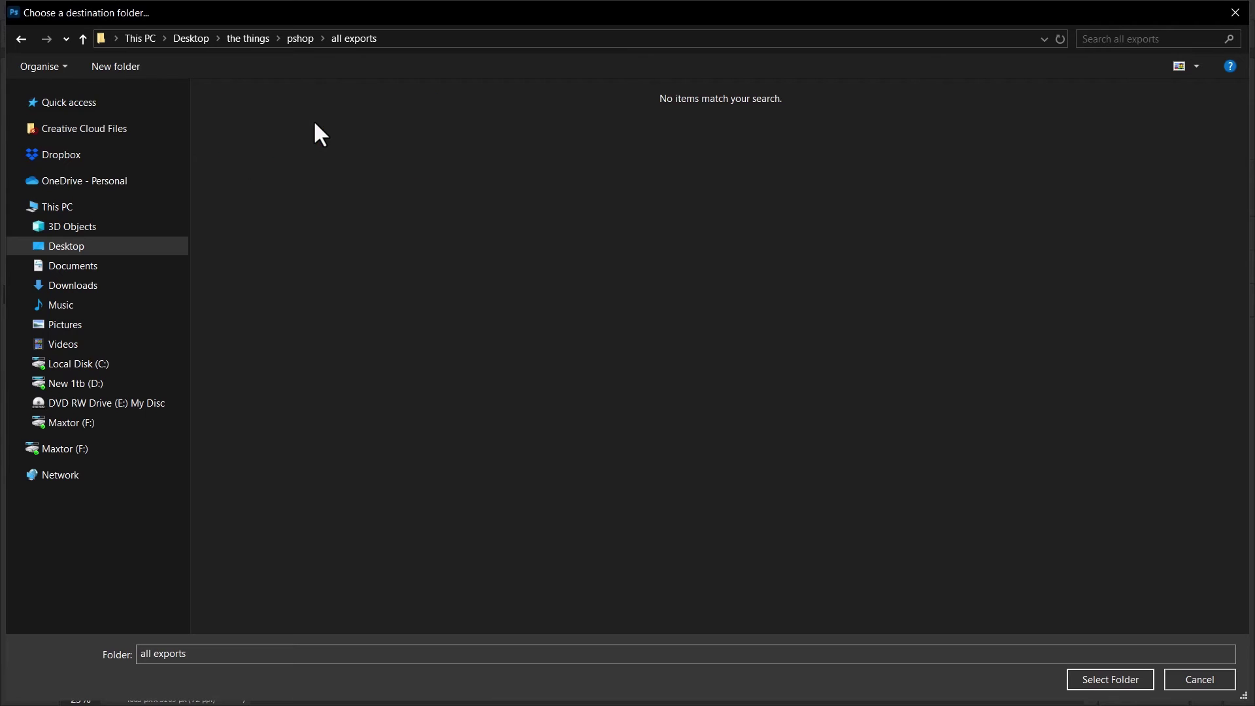
{"action": "left_click", "coordinate": [1109, 679]}
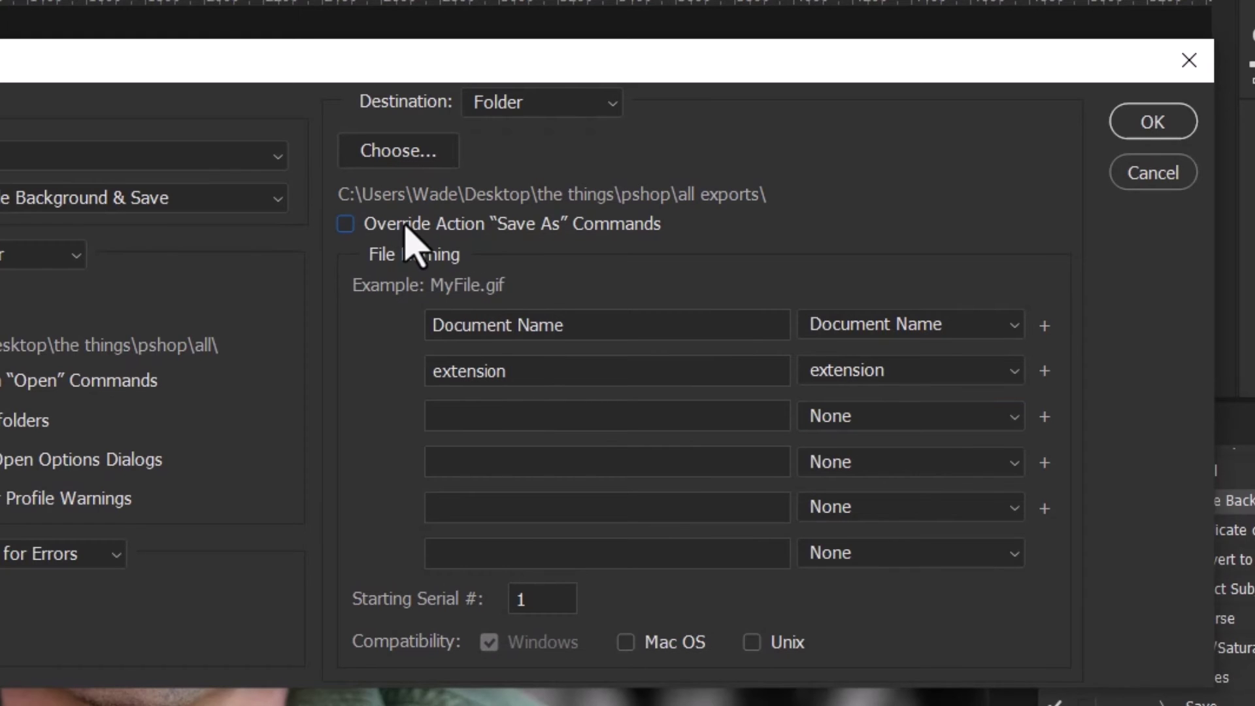
Enable Override Action 'Save As' Commands and run the batch.
{"action": "left_click", "coordinate": [405, 226]}
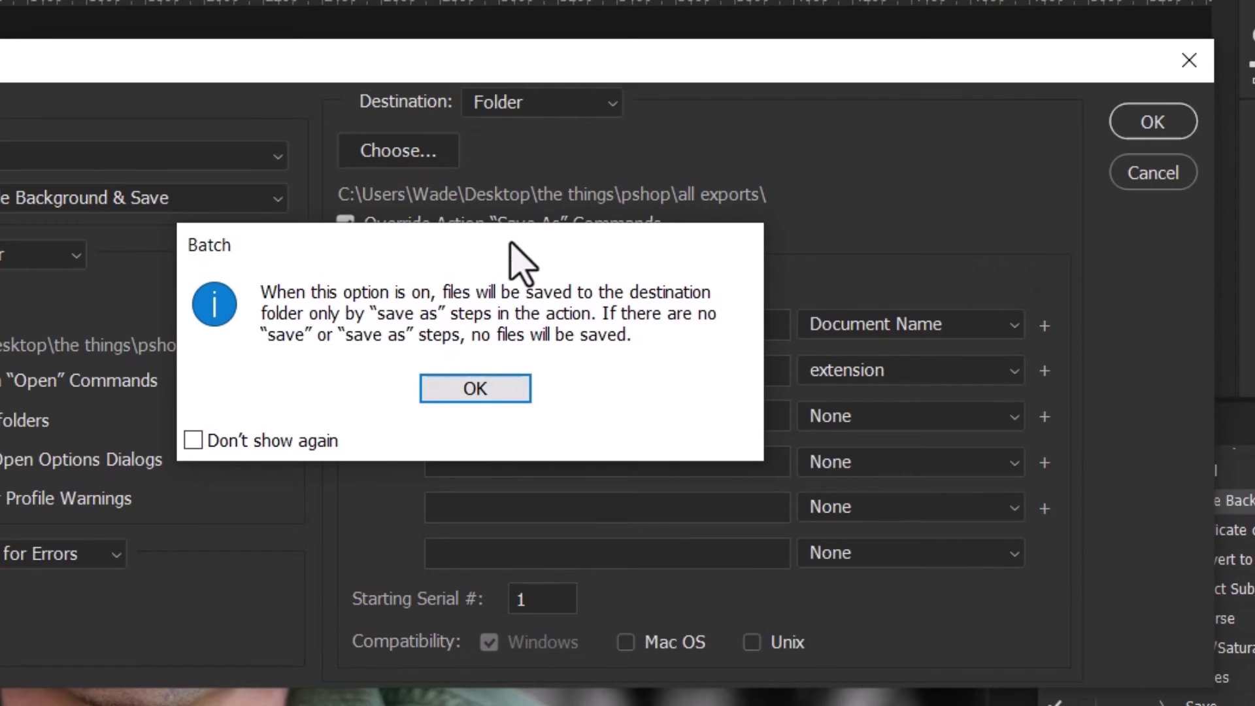
{"action": "left_click", "coordinate": [451, 390]}
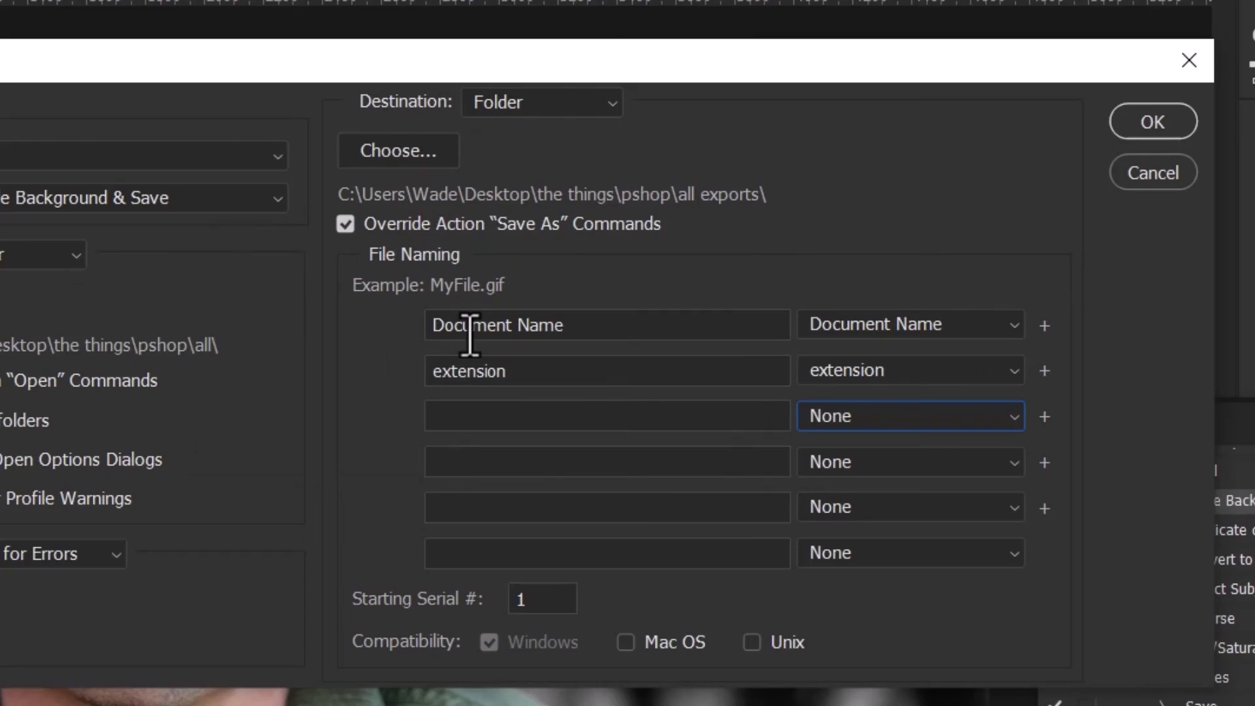
{"action": "left_click", "coordinate": [1152, 122]}
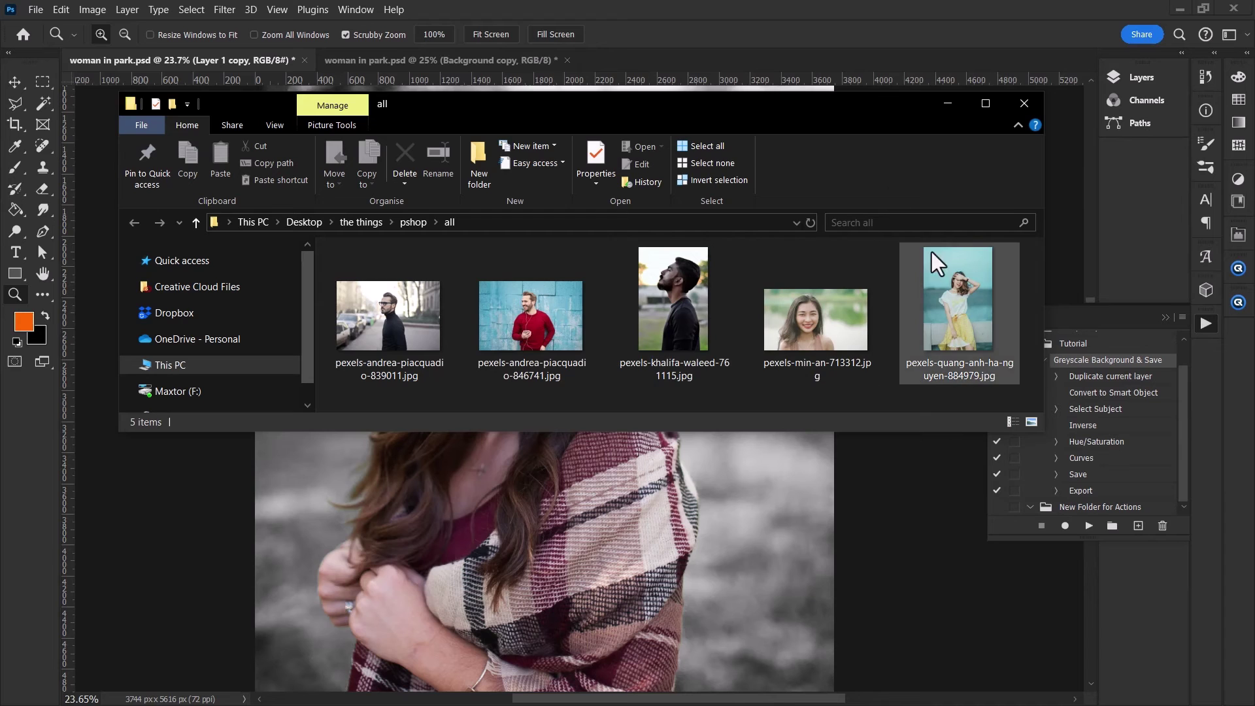
Arrange the all and web folder windows side by side to compare their thumbnails.
{"action": "left_click_drag", "start_coordinate": [763, 109], "coordinate": [772, 18]}
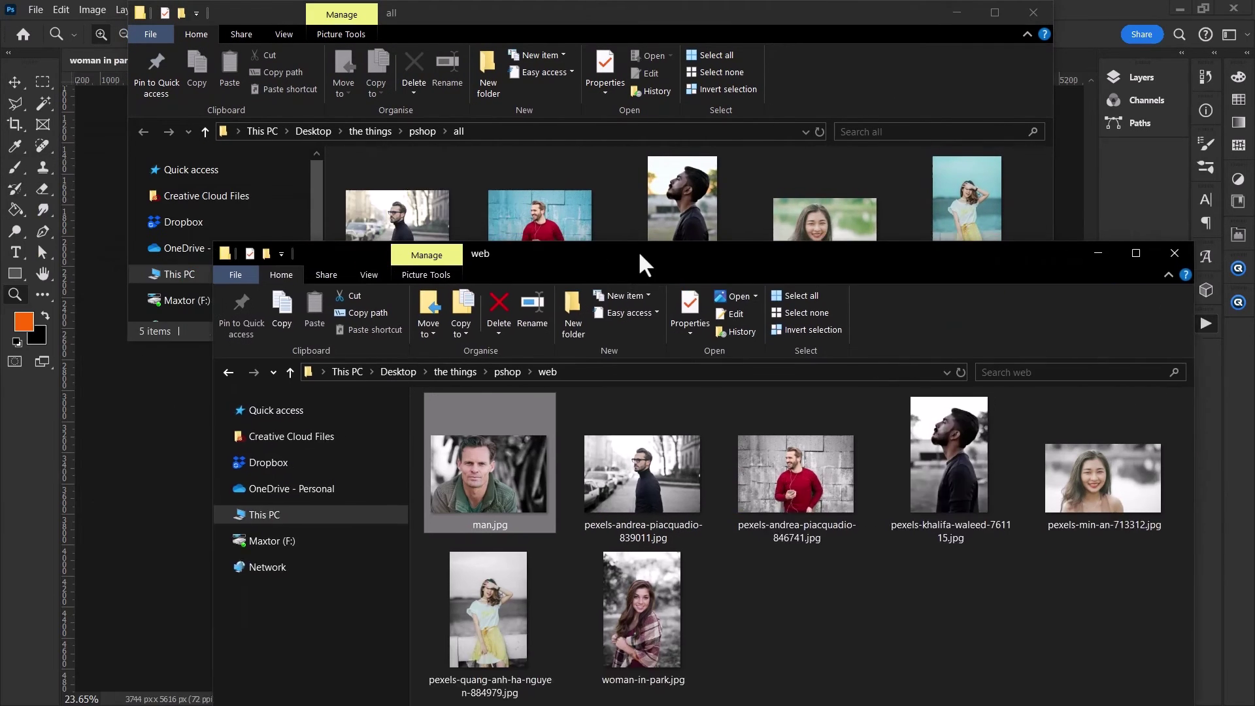
{"action": "left_click_drag", "start_coordinate": [637, 250], "coordinate": [494, 176]}
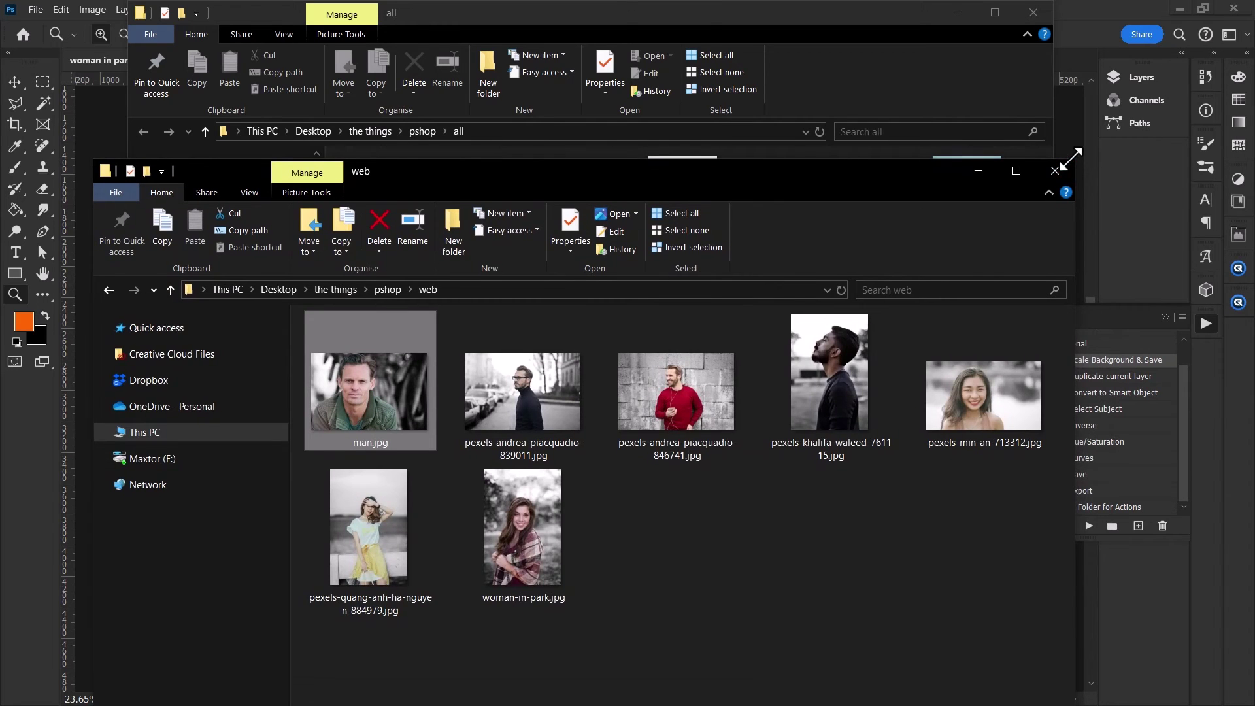
{"action": "left_click_drag", "start_coordinate": [1073, 168], "coordinate": [1081, 316]}
{"action": "left_click_drag", "start_coordinate": [889, 318], "coordinate": [909, 289]}
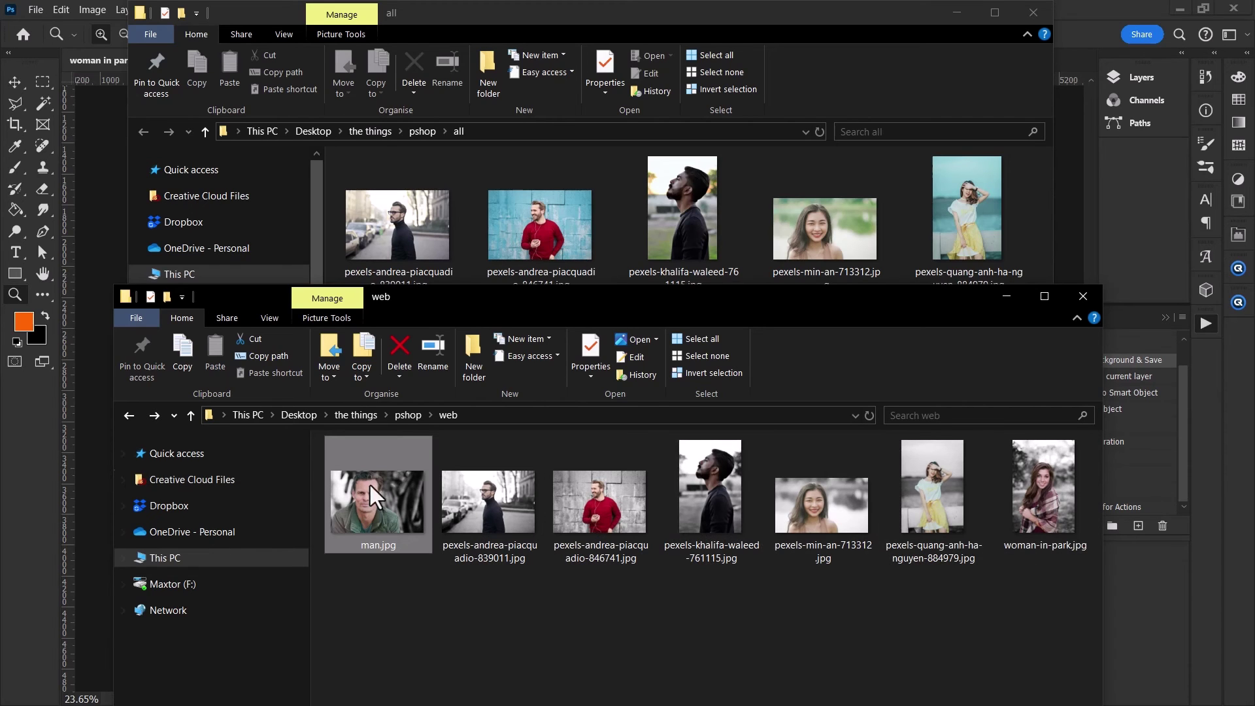
Check the five PSDs in 'all exports' and open pexels-min-an-713312.psd in Photoshop.
{"action": "left_click", "coordinate": [406, 415]}
{"action": "left_click_drag", "start_coordinate": [457, 291], "coordinate": [425, 85]}
{"action": "double_click", "coordinate": [569, 334]}
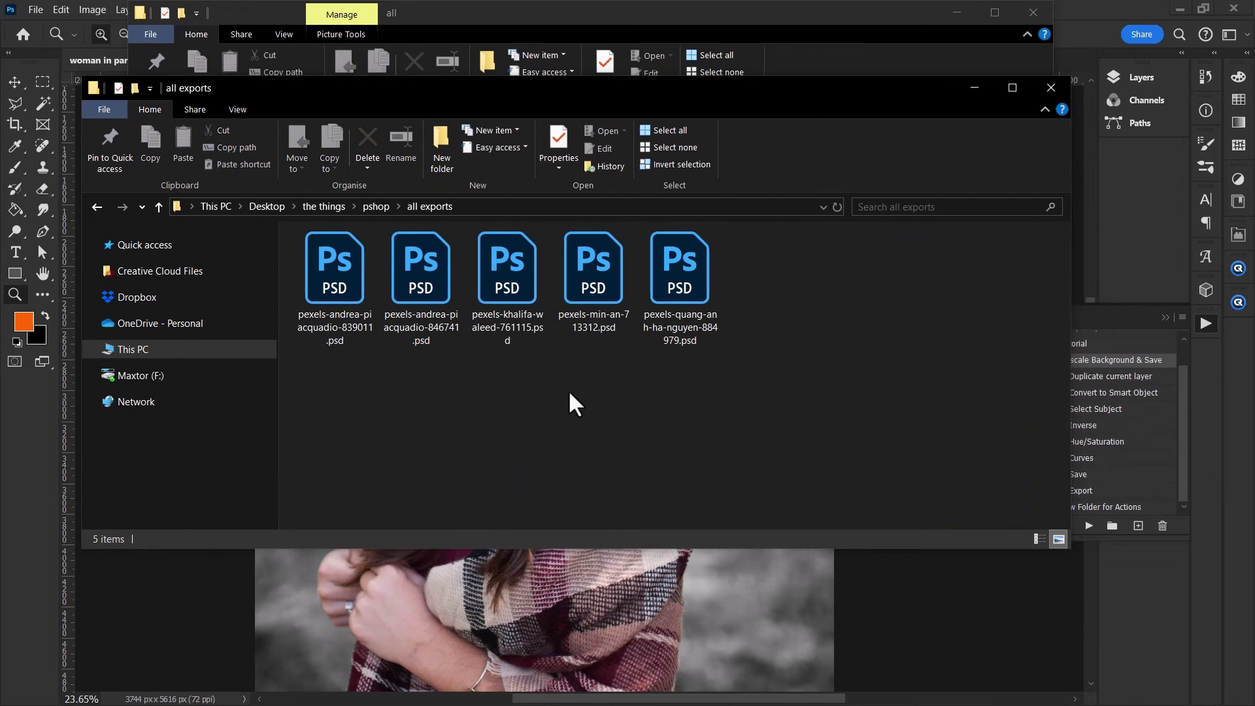
{"action": "left_click_drag", "start_coordinate": [807, 400], "coordinate": [300, 273]}
{"action": "left_click", "coordinate": [602, 409]}
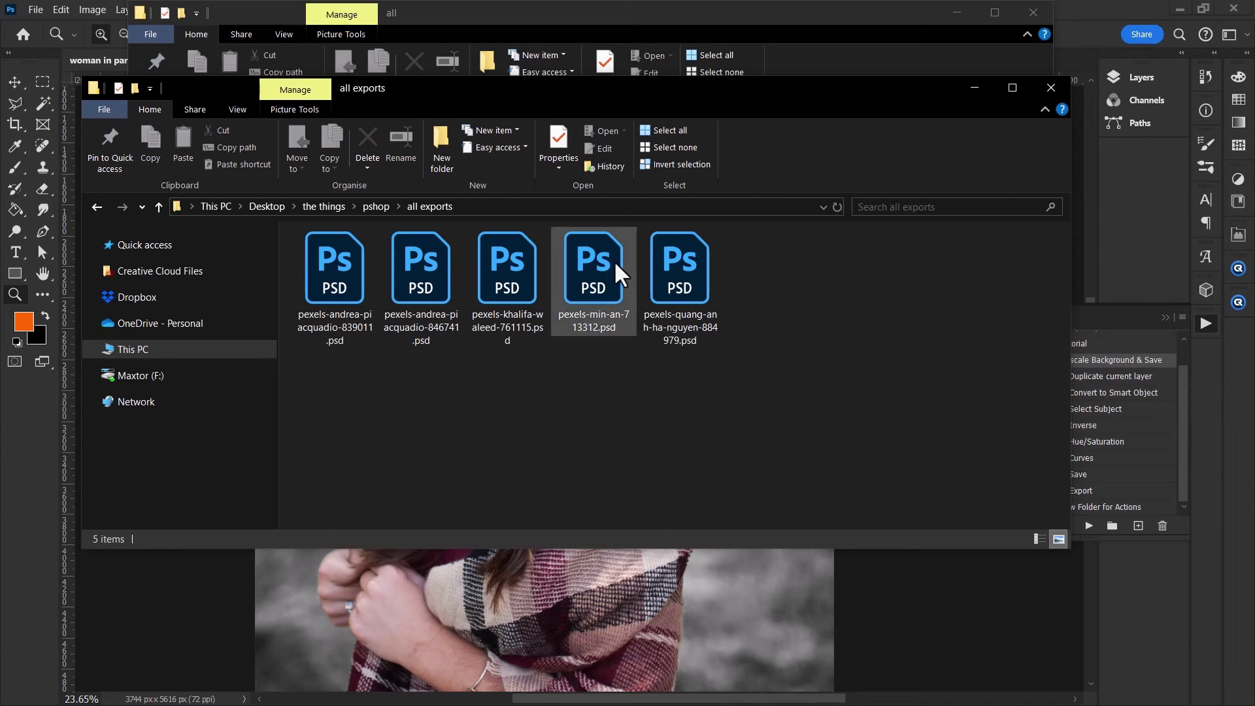
{"action": "double_click", "coordinate": [588, 275]}
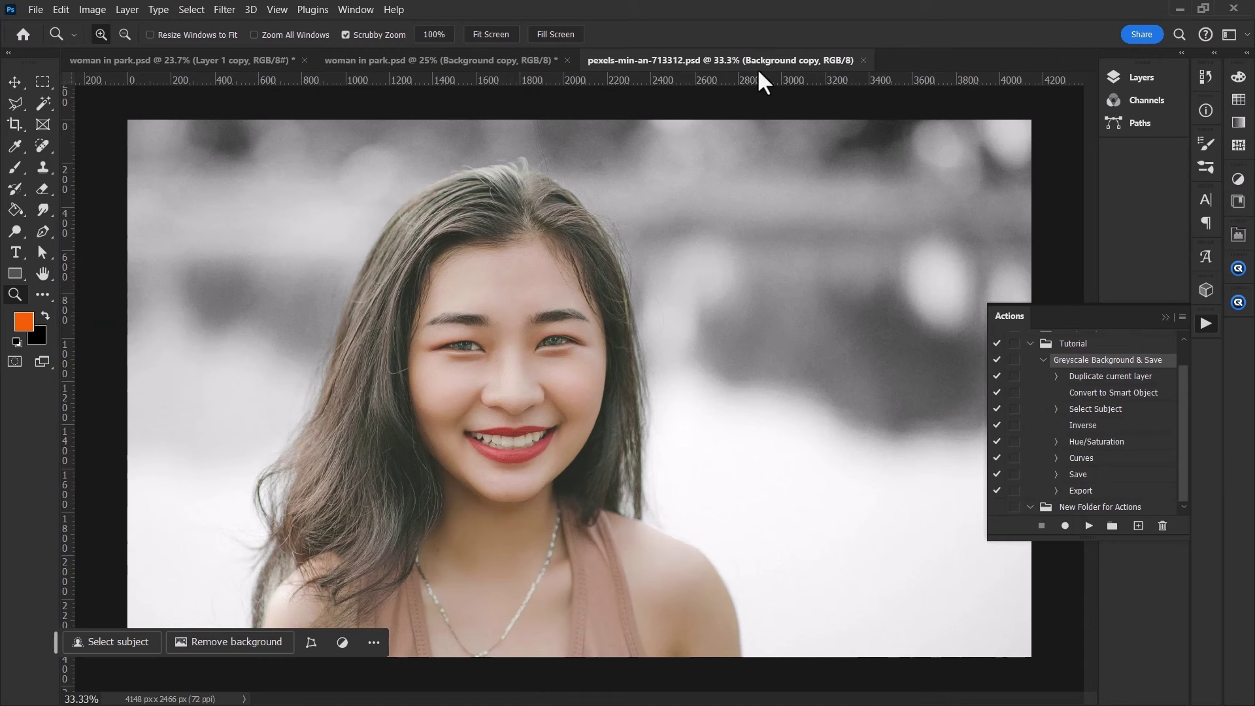
Collapse the Greyscale Background & Save action's step list in the Actions panel.
{"action": "left_click", "coordinate": [1043, 360]}
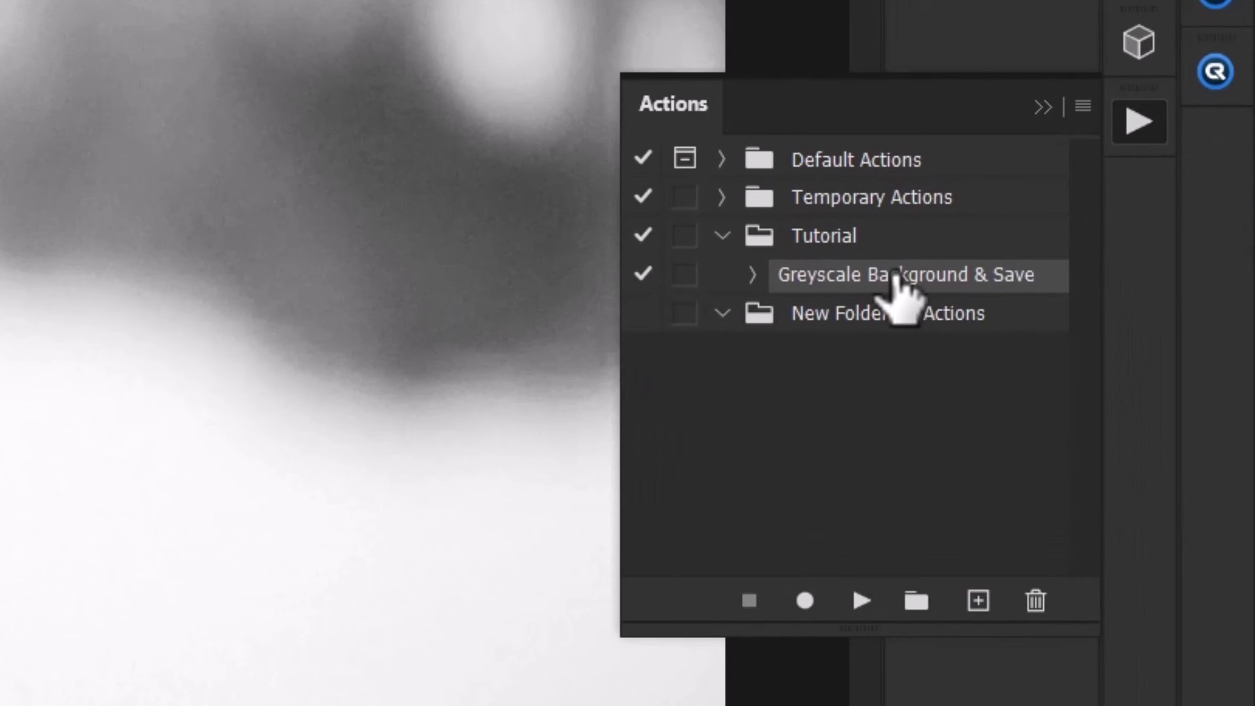
Save the Tutorial action set as an .ATN actions file, then bring up the Load Actions dialog.
{"action": "left_click", "coordinate": [1082, 106]}
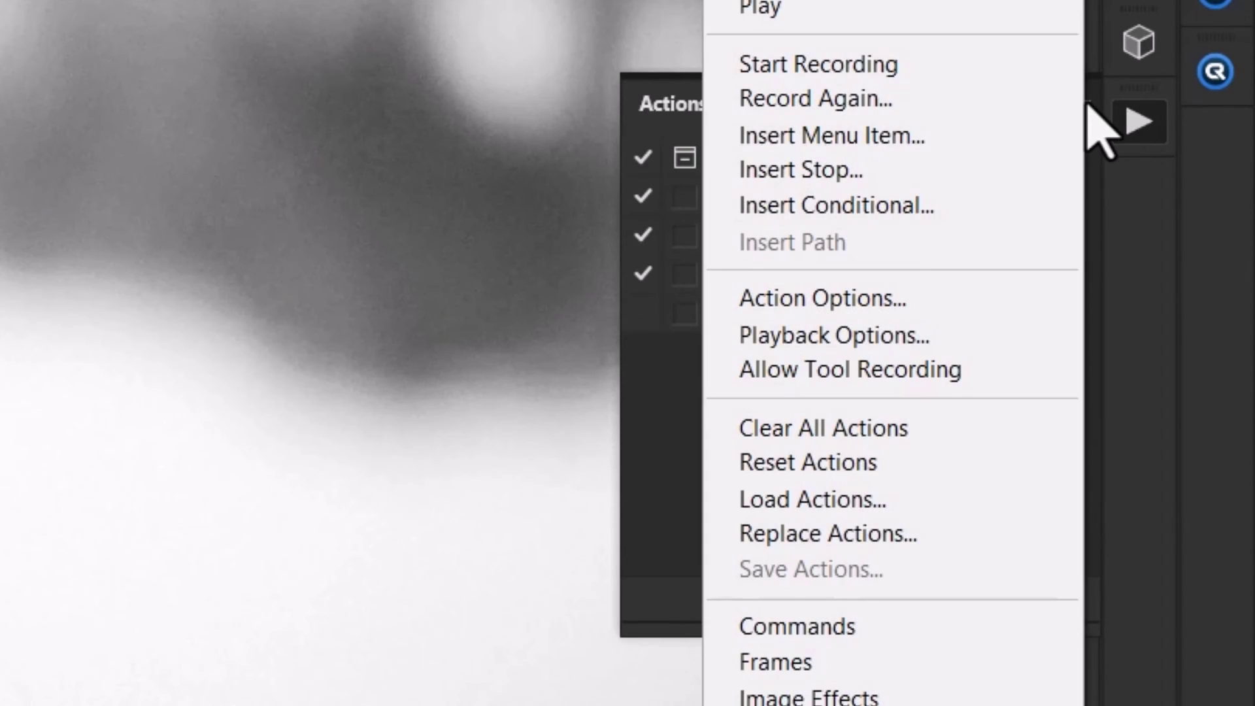
{"action": "left_click", "coordinate": [674, 433]}
{"action": "left_click", "coordinate": [836, 240]}
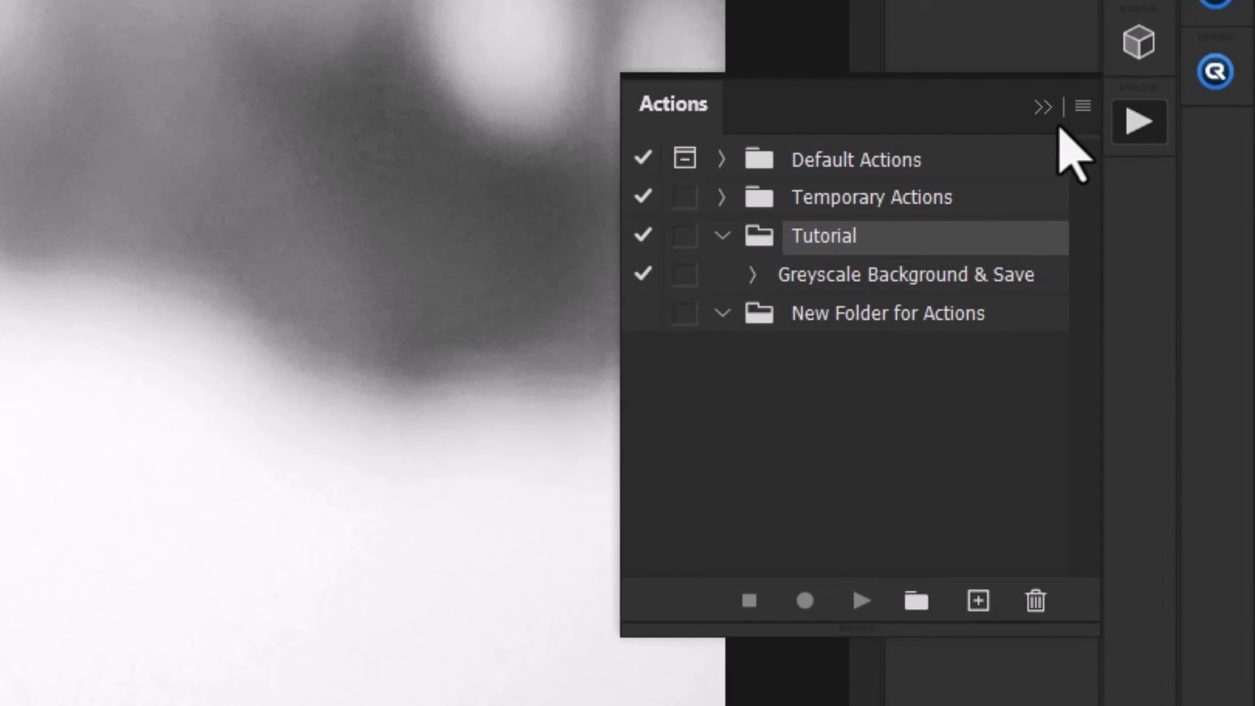
{"action": "left_click", "coordinate": [1083, 106]}
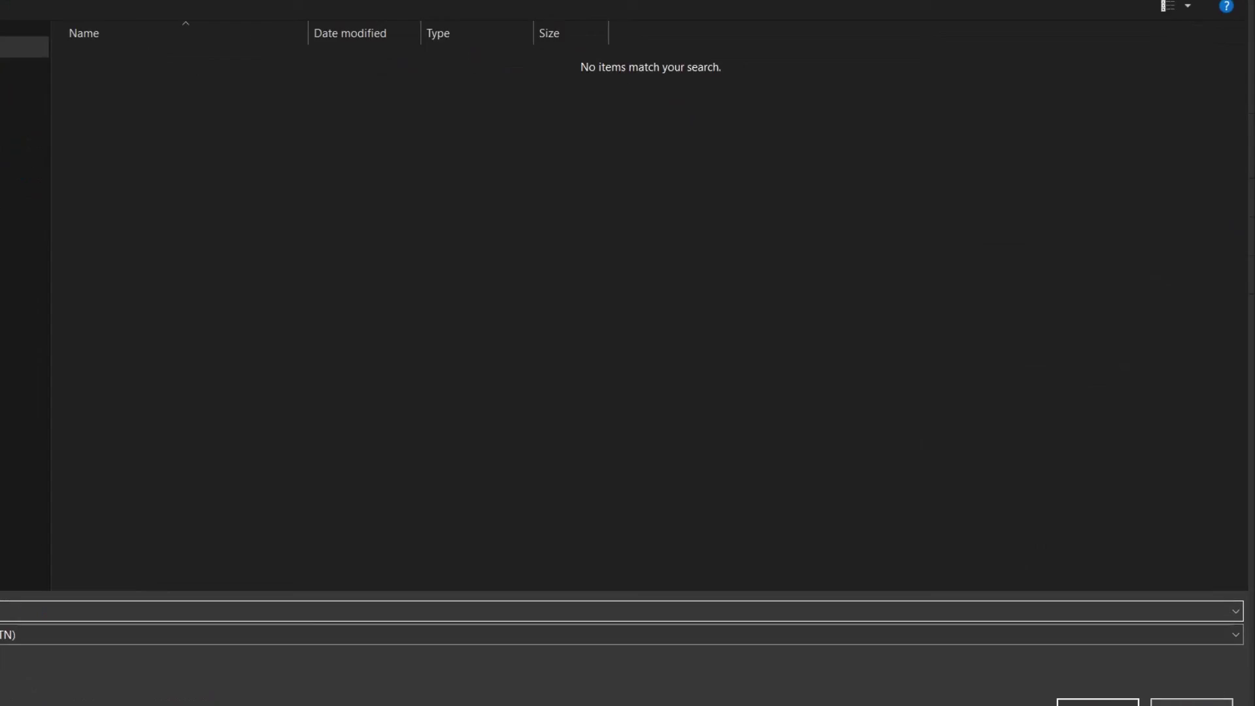
{"action": "left_click", "coordinate": [1117, 679]}
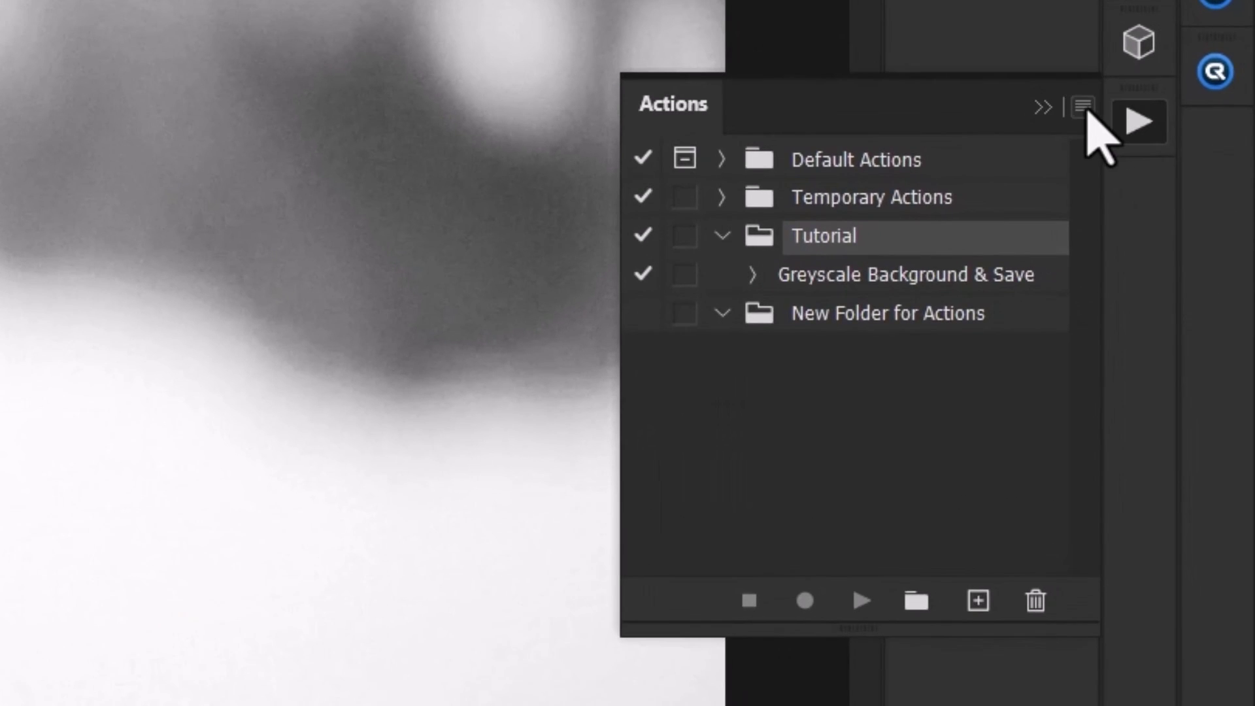
{"action": "left_click", "coordinate": [1083, 107]}
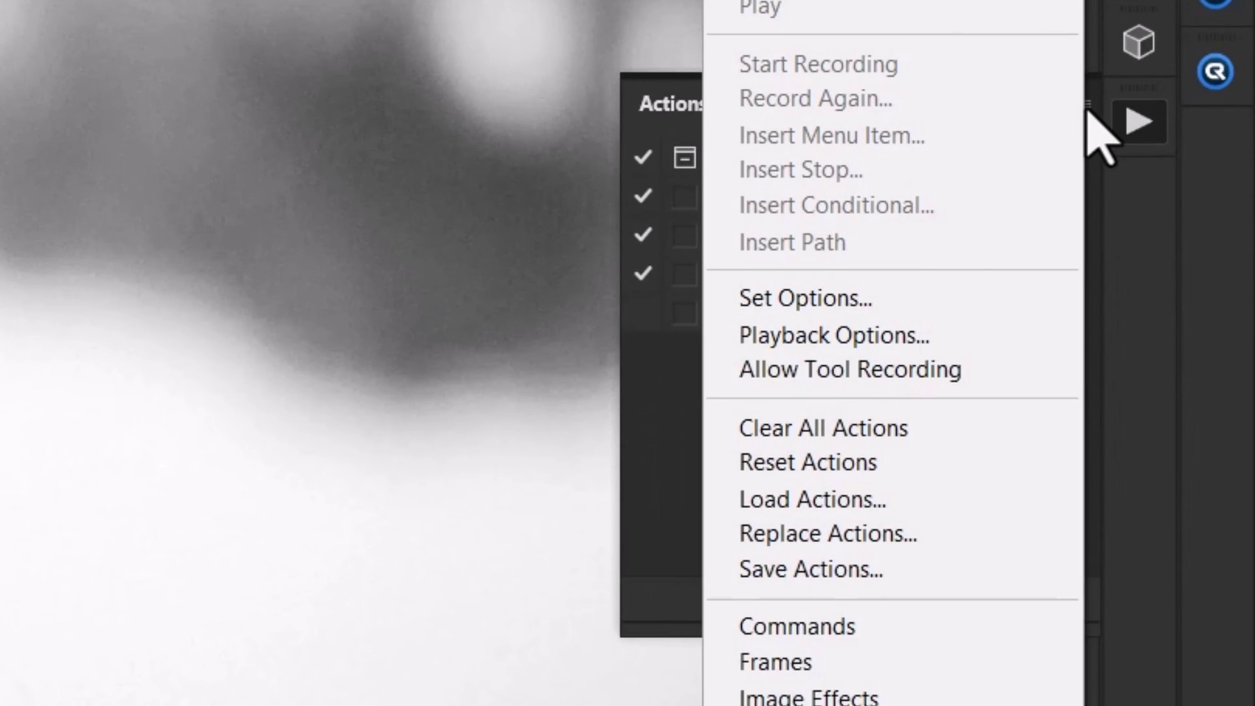
{"action": "left_click", "coordinate": [830, 507]}
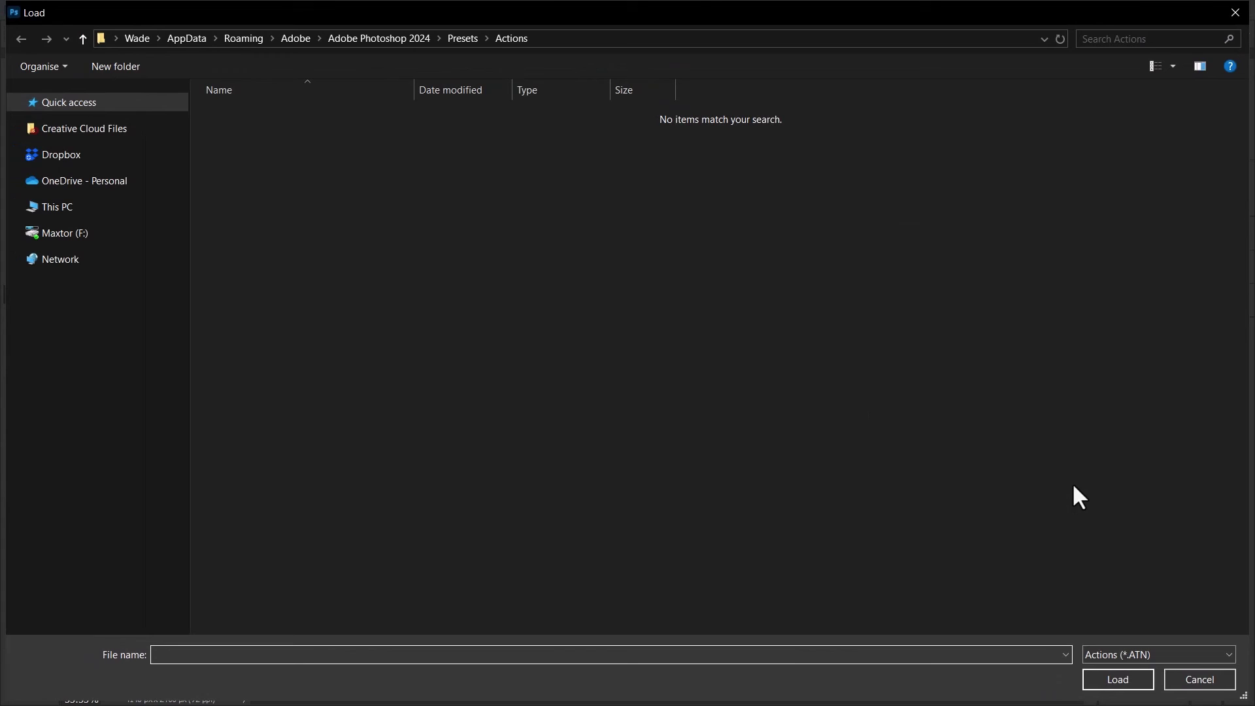
{"action": "left_click", "coordinate": [1218, 687]}
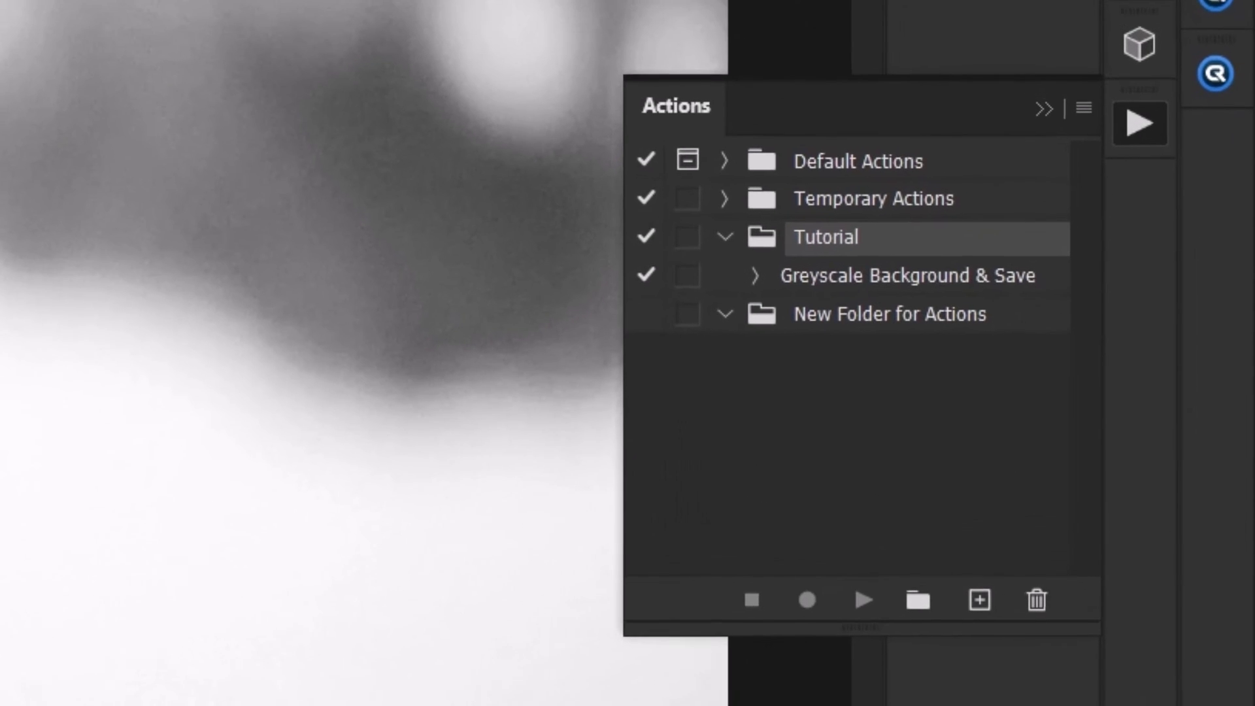